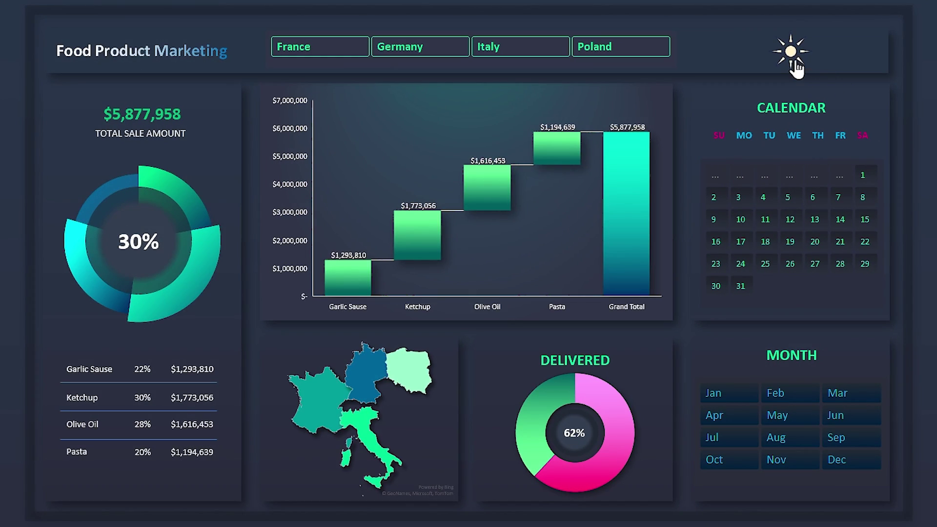
# - Toggle the dashboard to the light theme and back to dark, then filter it to March
pyautogui.click(794, 62)
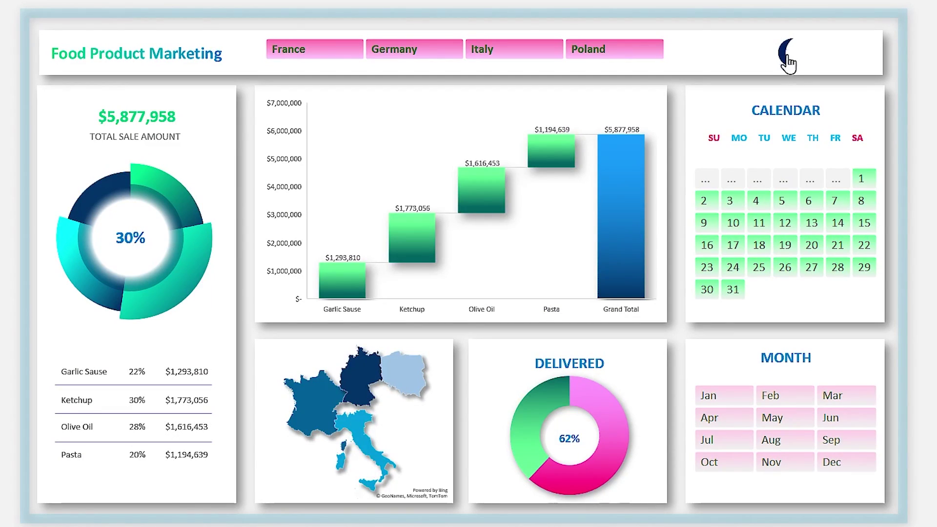
pyautogui.click(783, 58)
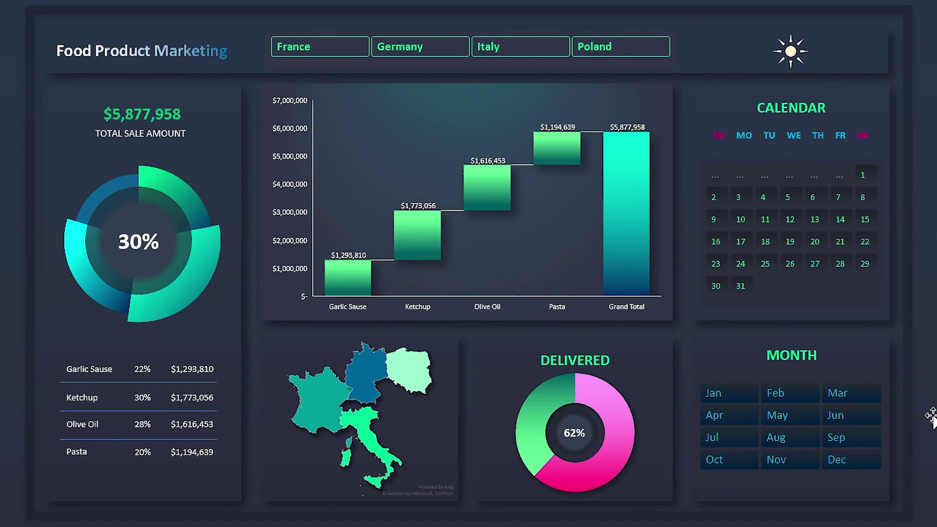
pyautogui.click(754, 396)
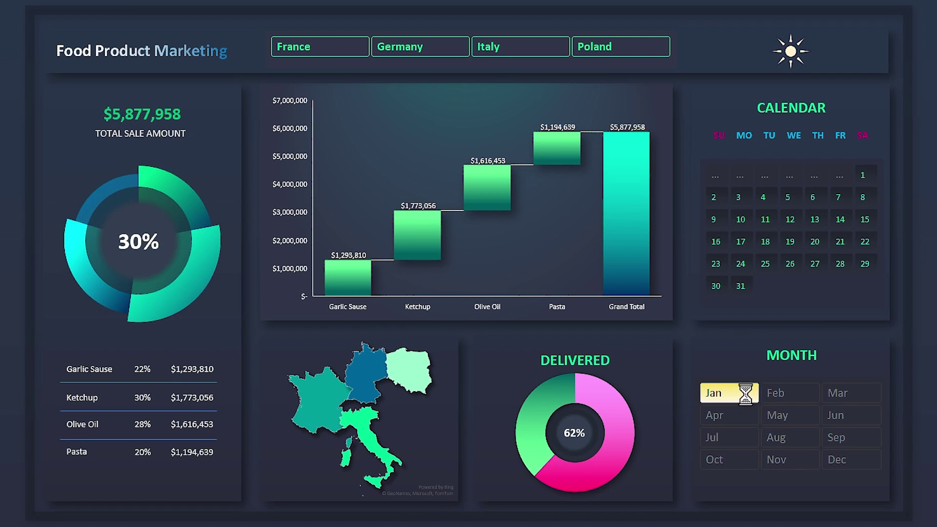
pyautogui.click(785, 395)
pyautogui.click(836, 394)
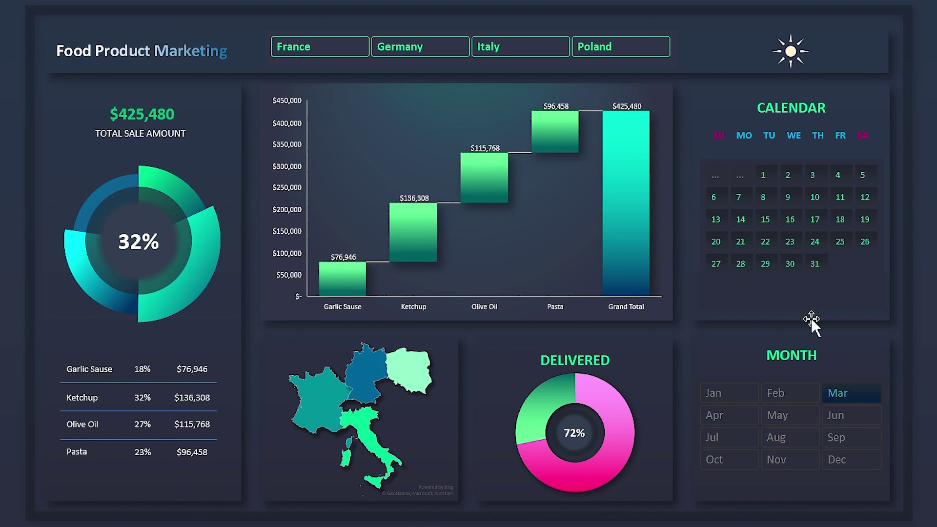
# - Filter the Calendar slicer to days 20 through 26
pyautogui.click(763, 177)
pyautogui.click(811, 175)
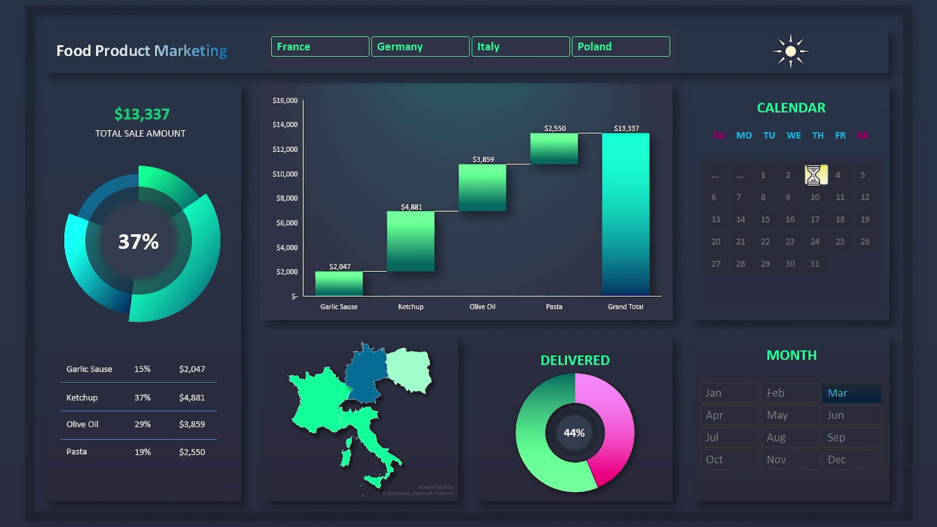
pyautogui.click(740, 197)
pyautogui.moveTo(718, 215); pyautogui.dragTo(865, 219)
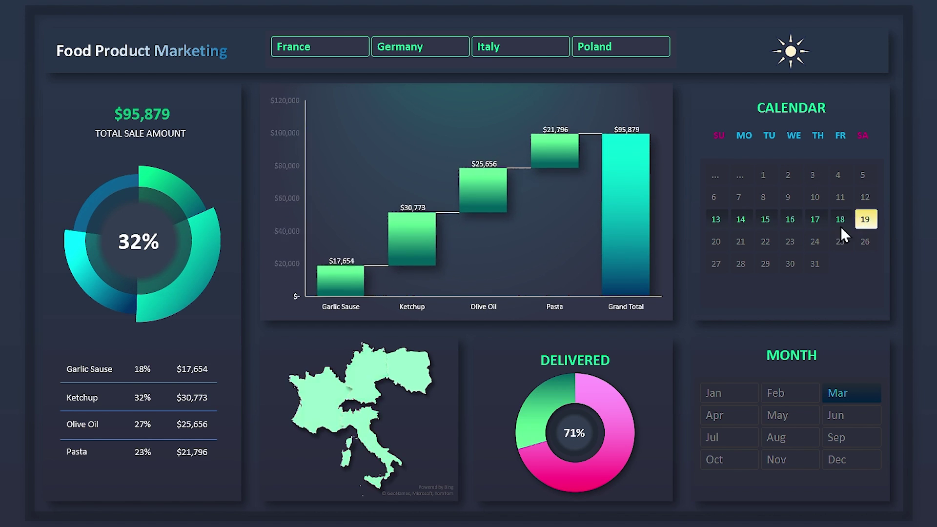
pyautogui.moveTo(715, 242); pyautogui.dragTo(865, 241)
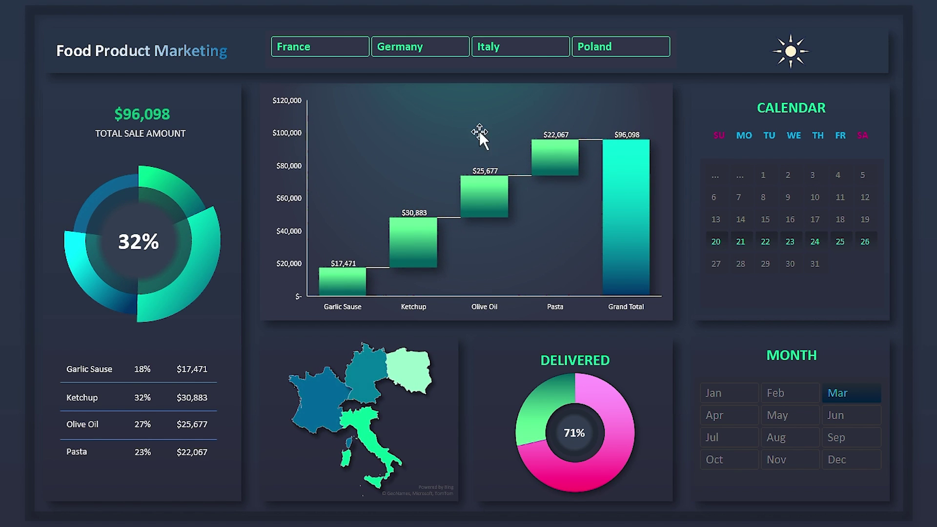
# - Include all four countries (France, Germany, Italy, Poland) in the Country slicer filter
pyautogui.click(334, 49)
pyautogui.click(393, 49)
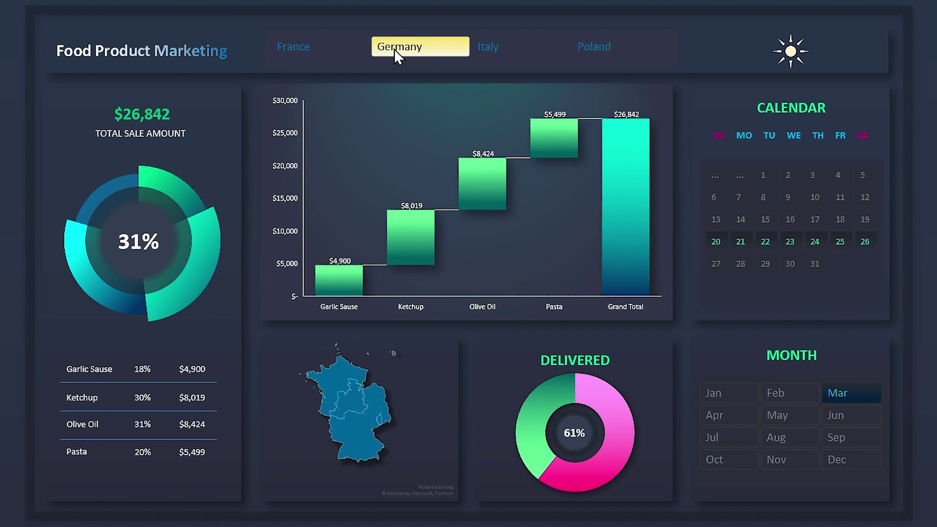
pyautogui.click(491, 49)
pyautogui.click(583, 47)
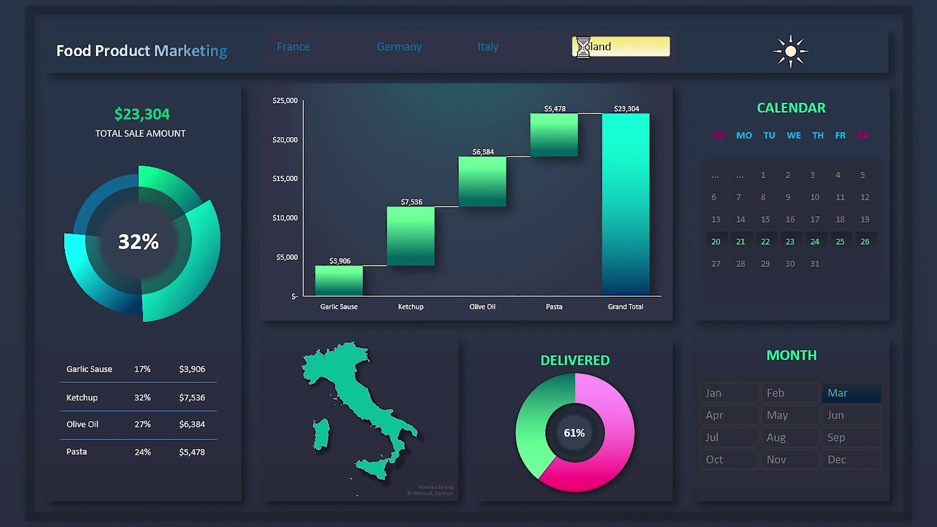
pyautogui.moveTo(332, 43); pyautogui.dragTo(620, 47)
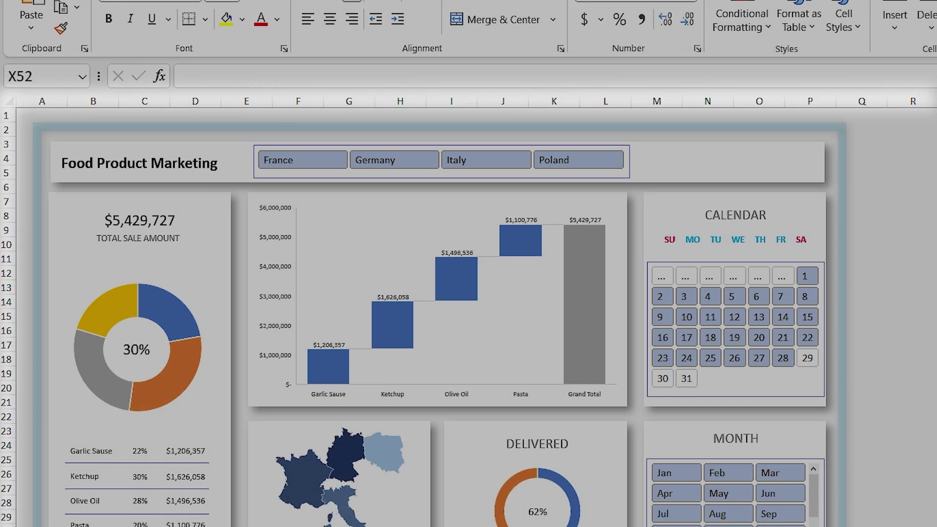
# - Hide the row and column headings, then cut the whole donut chart out of the dashboard
pyautogui.click(386, 22)
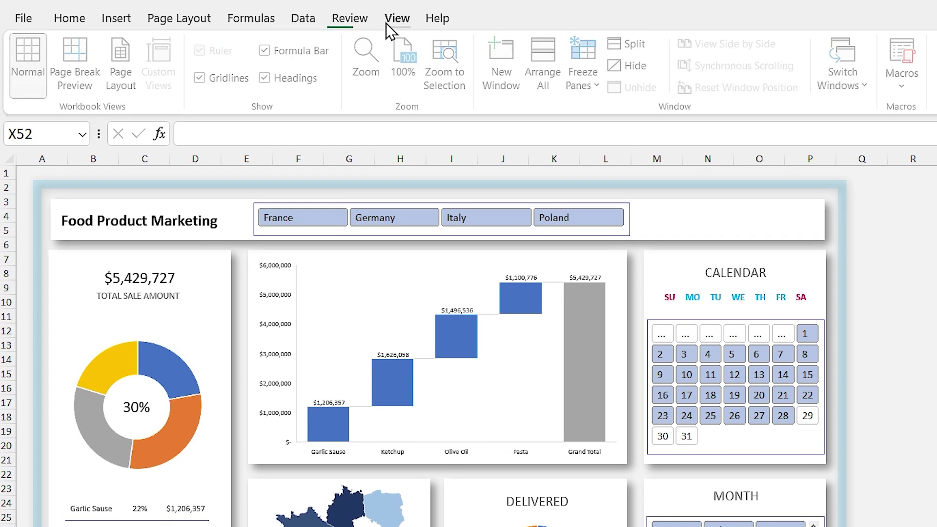
pyautogui.click(270, 79)
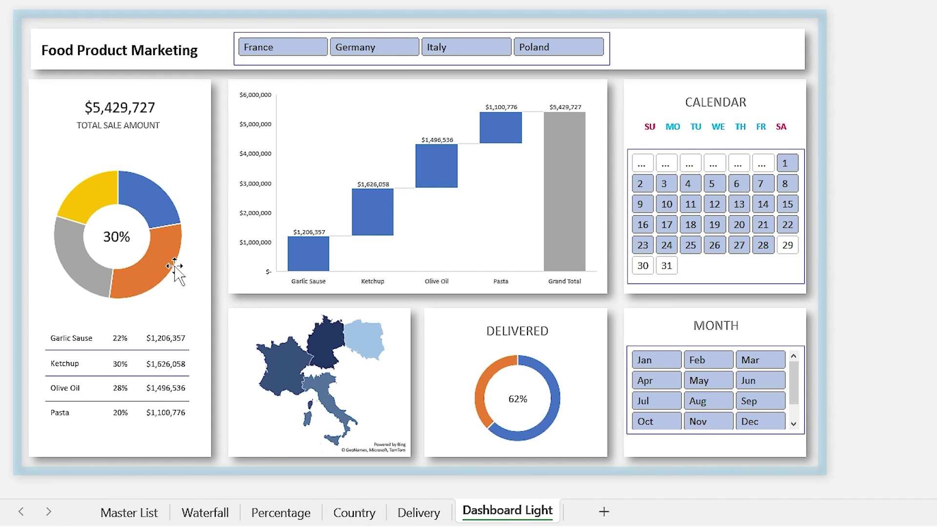
pyautogui.click(174, 266)
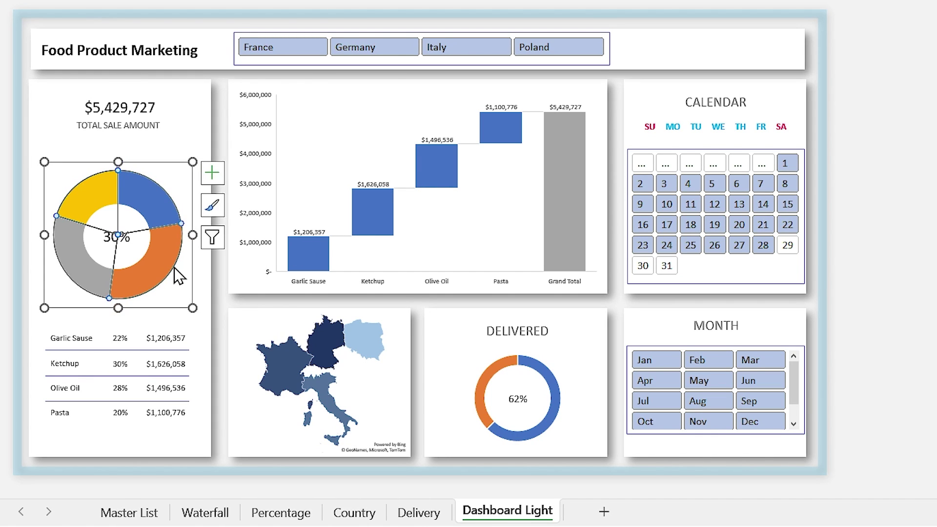
pyautogui.click(166, 308)
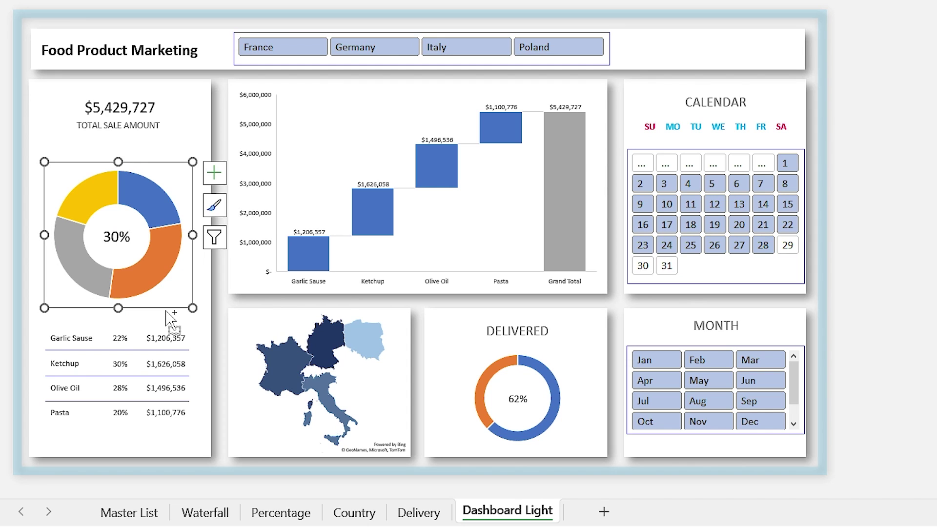
pyautogui.press('Delete')
# - Paste the donut chart into a new blank sheet and duplicate it beside the original
pyautogui.click(603, 511)
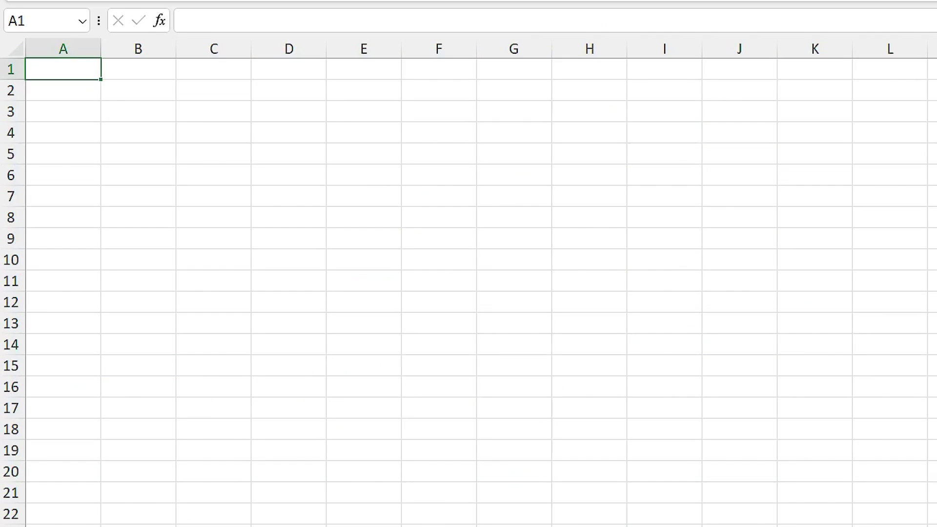
pyautogui.hotkey('ctrl', 'v')
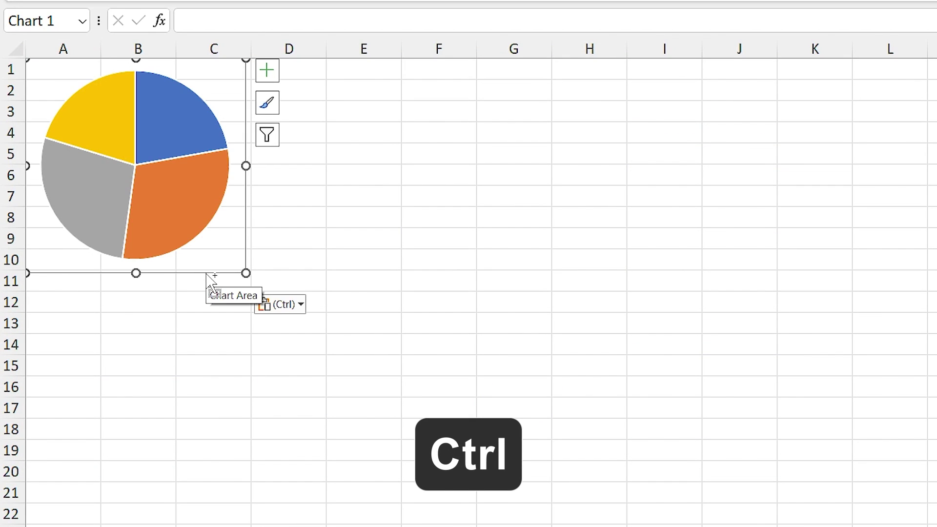
pyautogui.moveTo(208, 273); pyautogui.dragTo(448, 273)
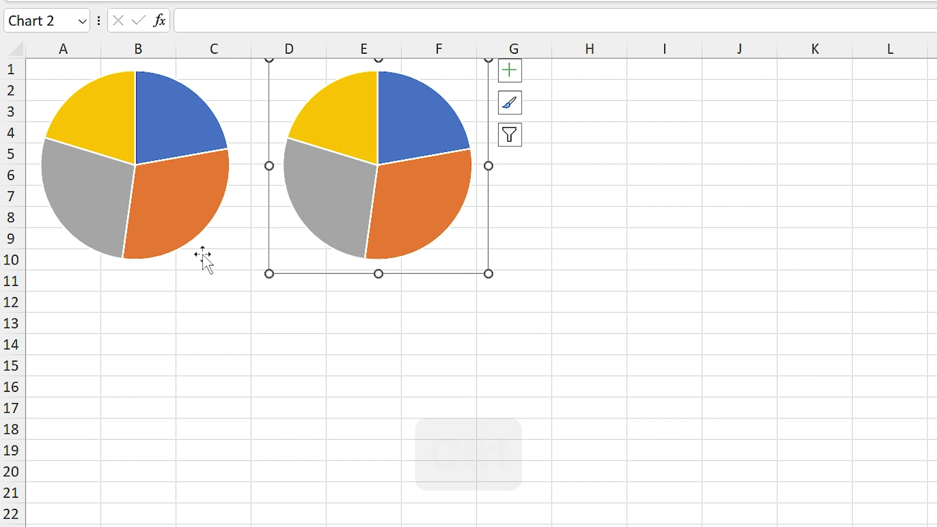
# - Resize the duplicate chart to 2.75 by 2.75 inches
pyautogui.click(127, 267)
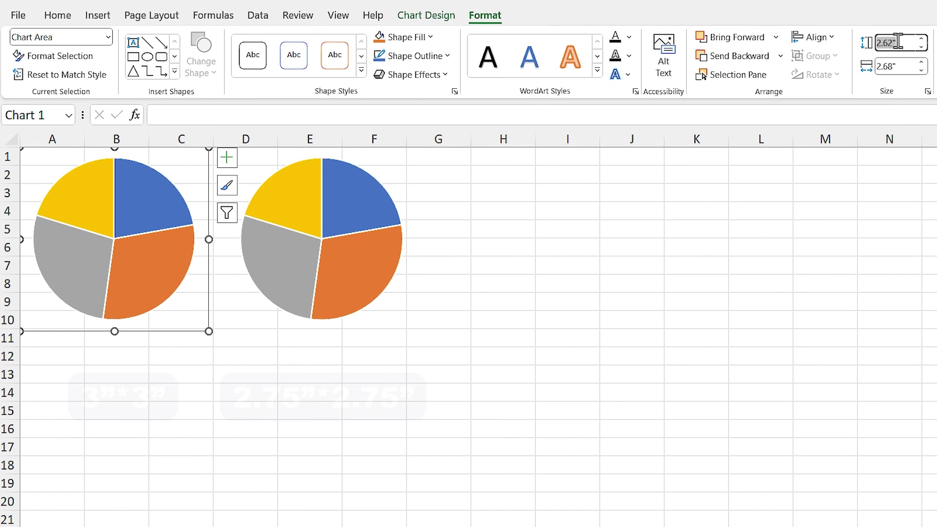
pyautogui.click(459, 182)
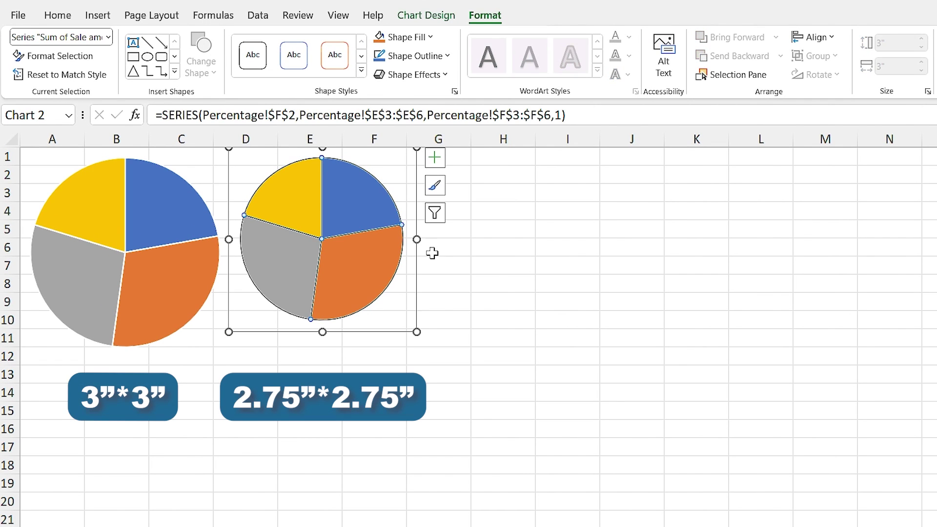
pyautogui.click(414, 308)
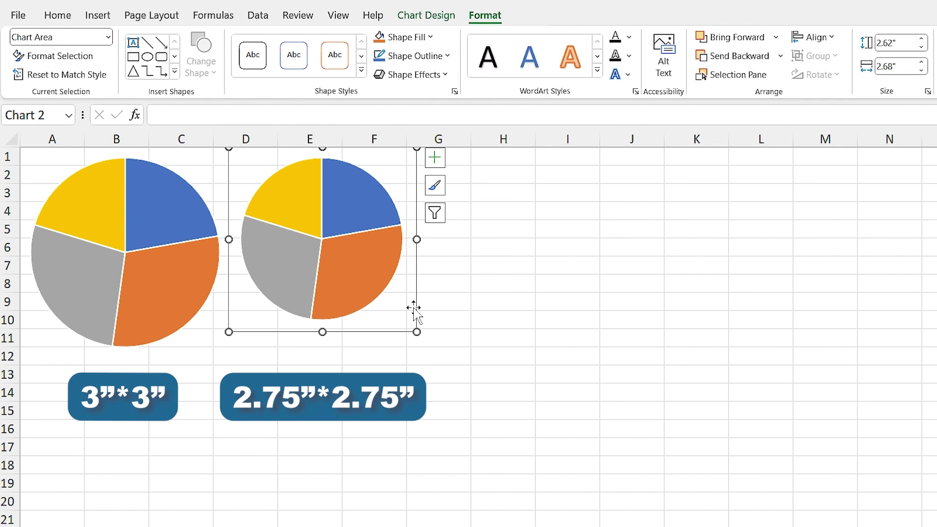
pyautogui.click(901, 43)
pyautogui.write('2.75')
pyautogui.click(903, 68)
pyautogui.press('Return')
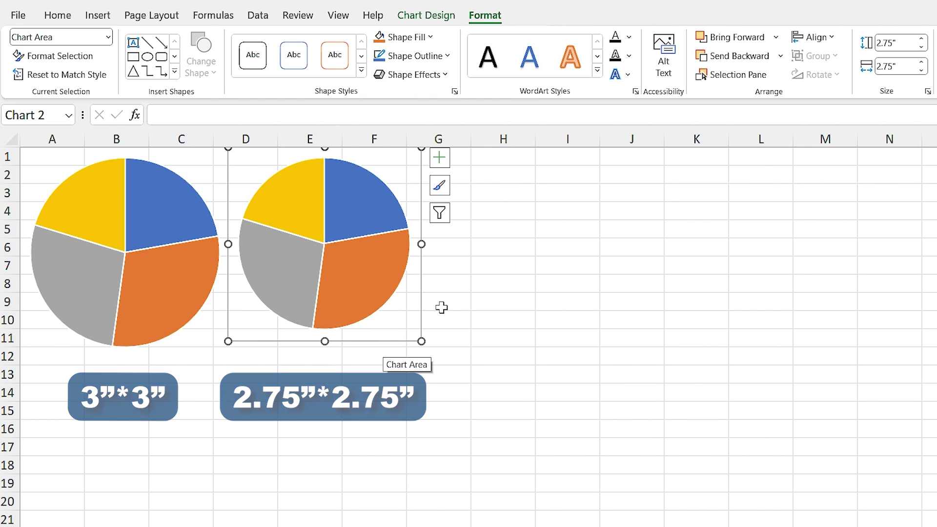
pyautogui.click(142, 278)
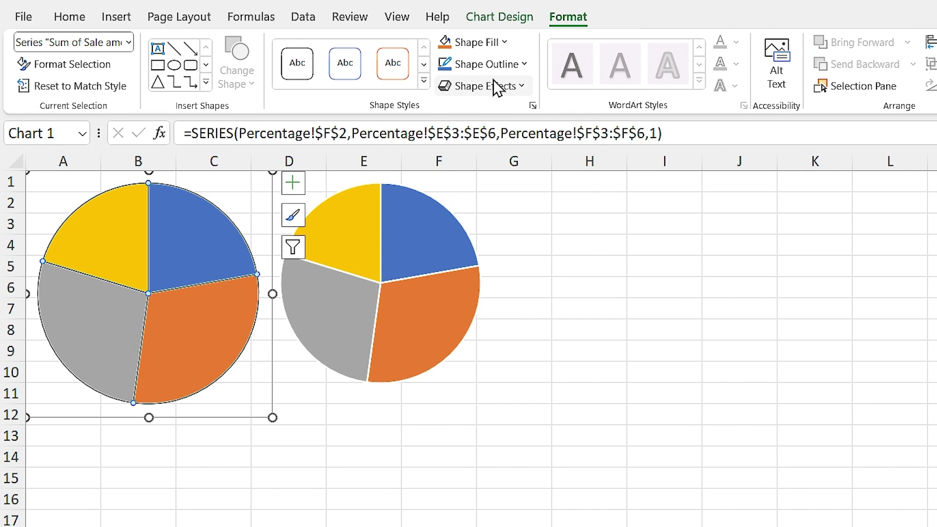
# - Set the first pie to No Outline, and set No Fill on its grey Olive Oil, yellow and blue slices
pyautogui.click(492, 64)
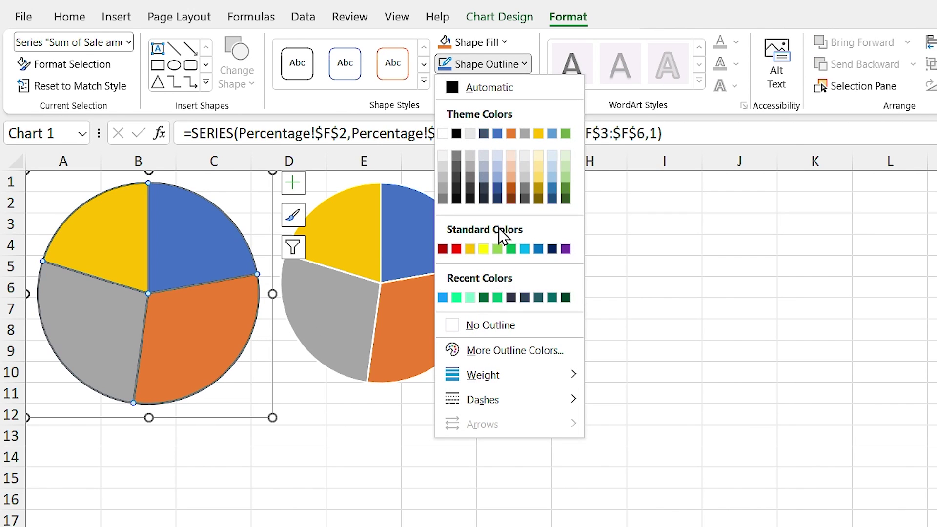
pyautogui.click(502, 327)
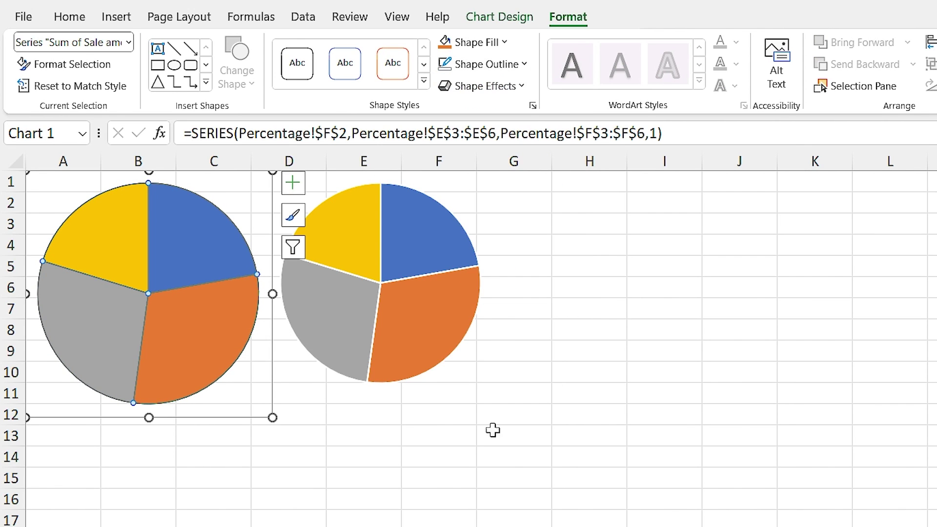
pyautogui.click(89, 318)
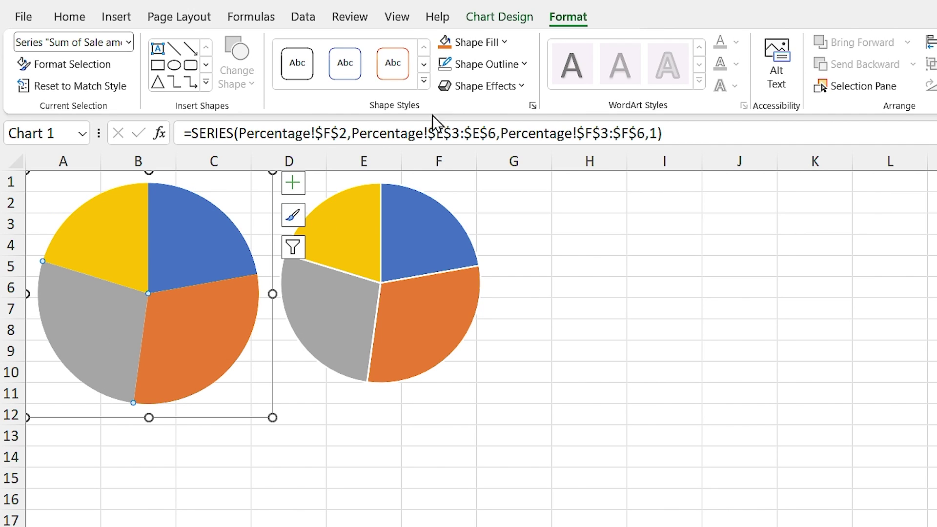
pyautogui.click(489, 47)
pyautogui.click(492, 311)
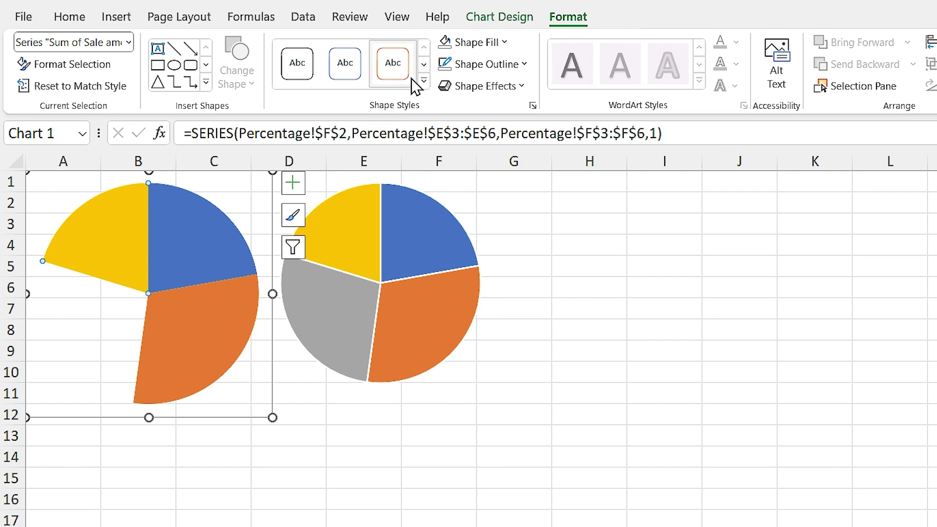
pyautogui.click(445, 42)
pyautogui.click(249, 234)
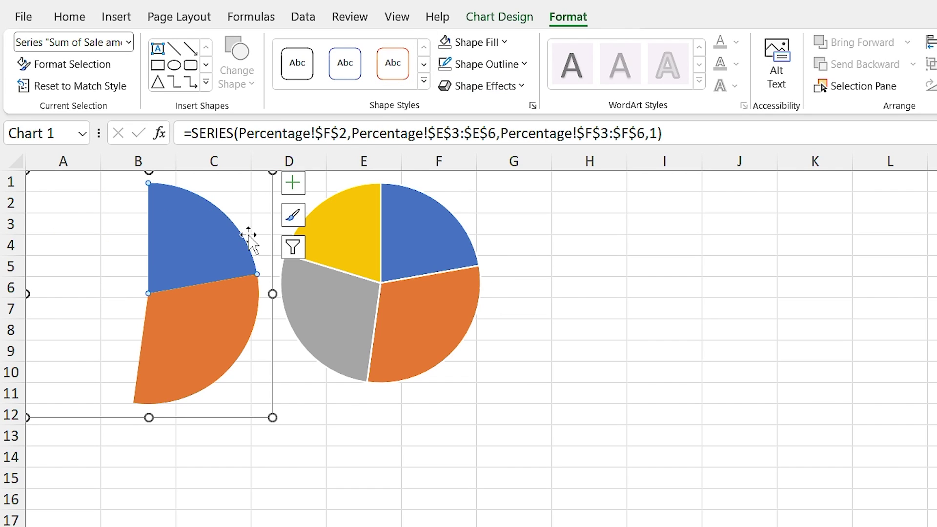
pyautogui.click(452, 42)
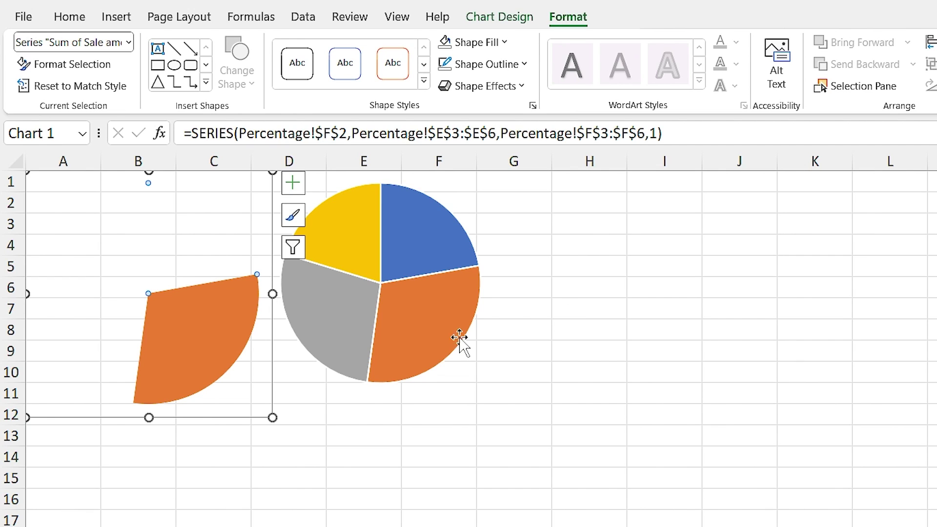
# - Give the orange slice a gradient fill and remove the middle gradient stops
pyautogui.rightClick(181, 299)
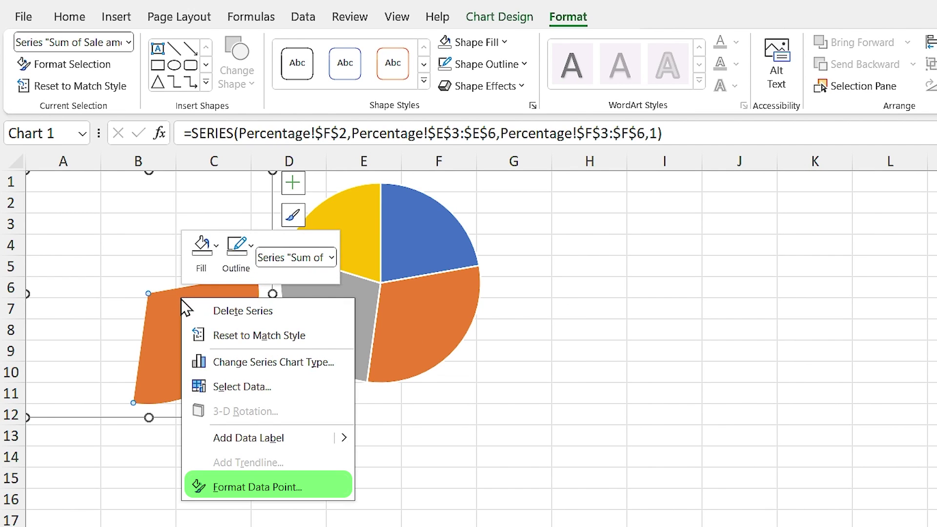
pyautogui.click(240, 489)
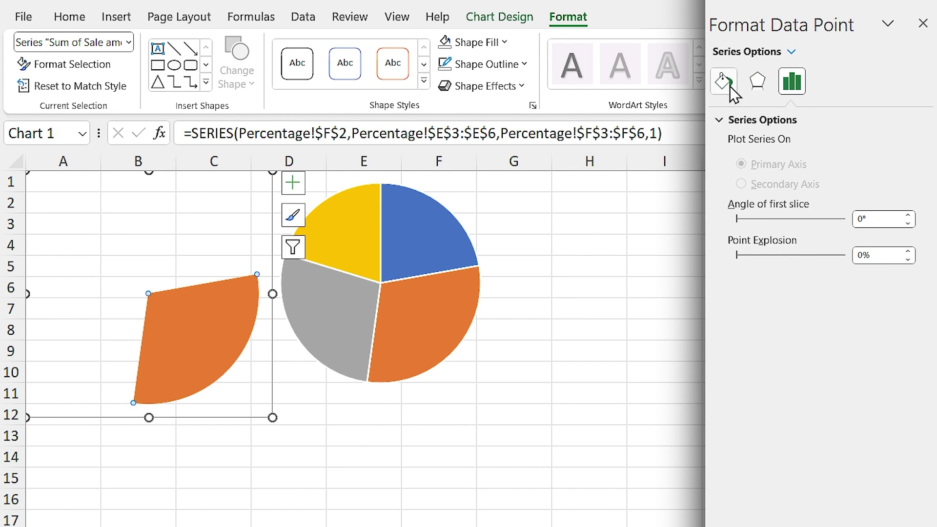
pyautogui.click(730, 86)
pyautogui.click(730, 121)
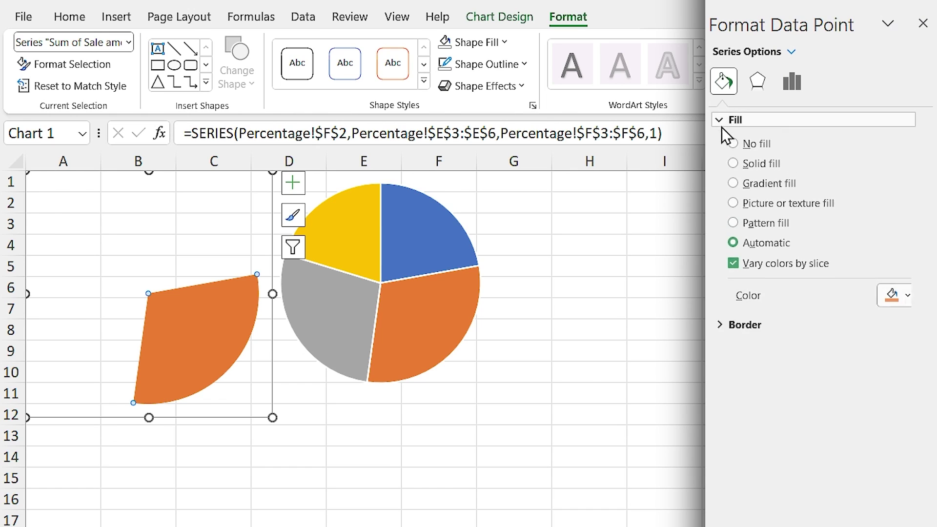
pyautogui.click(735, 186)
pyautogui.moveTo(825, 414); pyautogui.dragTo(839, 444)
# - Set the first gradient stop to teal-green
pyautogui.click(896, 447)
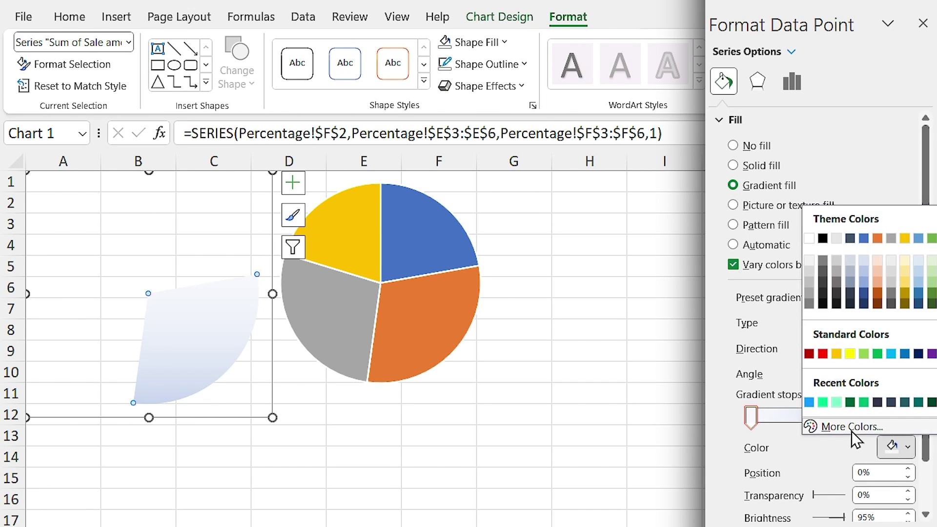
pyautogui.click(851, 426)
pyautogui.click(427, 289)
pyautogui.click(451, 369)
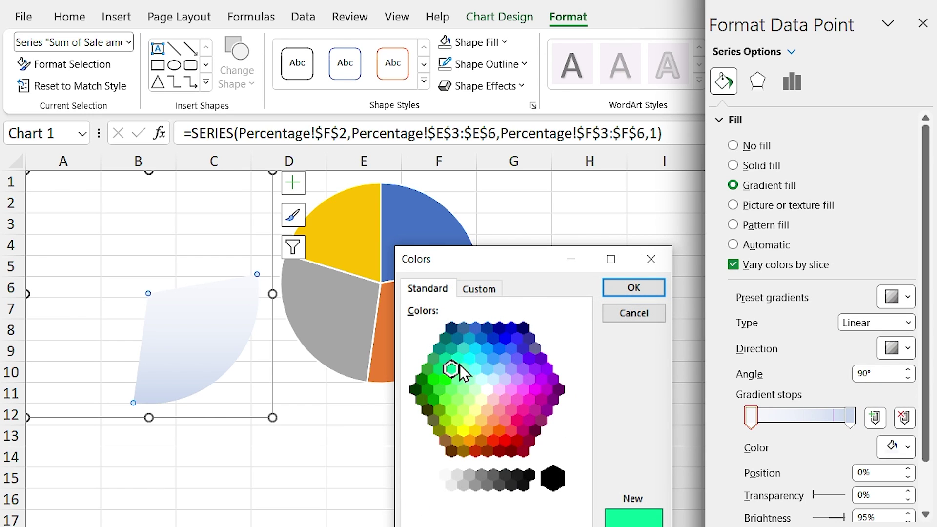
pyautogui.click(607, 291)
# - Set the last gradient stop to dark navy and angle the gradient at 45°
pyautogui.click(849, 415)
pyautogui.click(895, 447)
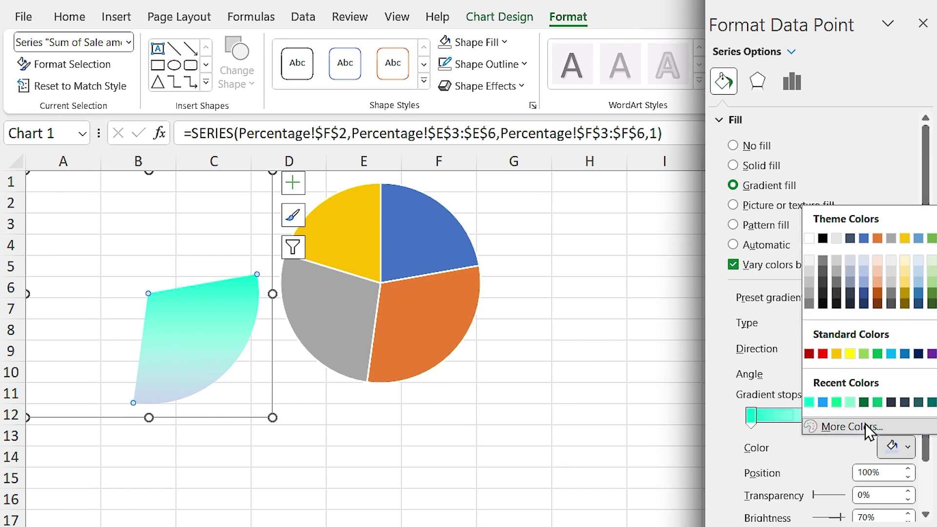
pyautogui.click(851, 425)
pyautogui.click(447, 334)
pyautogui.click(633, 287)
pyautogui.click(900, 348)
pyautogui.click(741, 390)
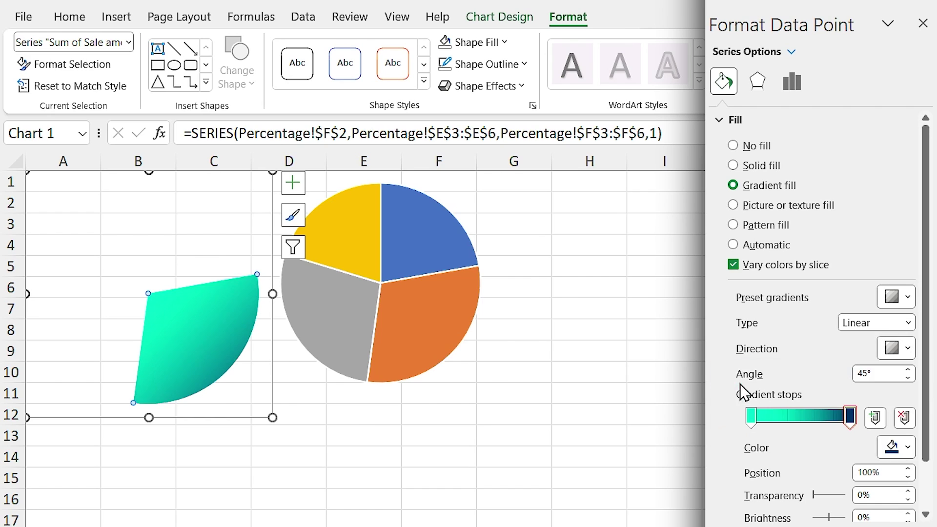
pyautogui.click(432, 316)
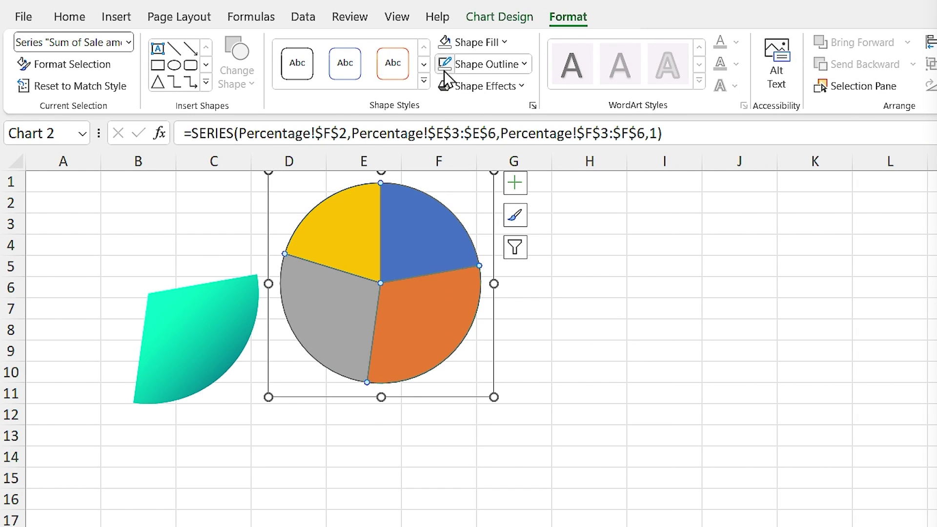
# - Set No Fill on the second pie's yellow and orange slices
pyautogui.moveTo(399, 325)
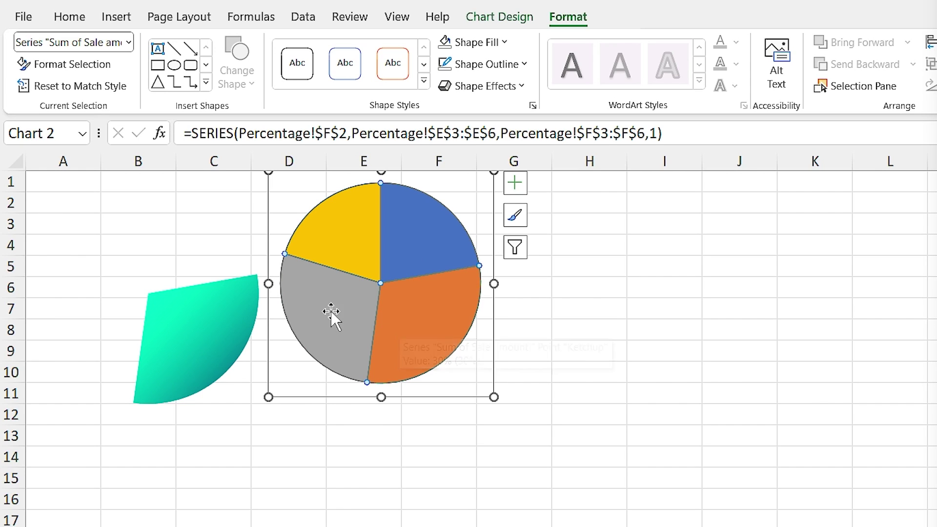
pyautogui.click(334, 236)
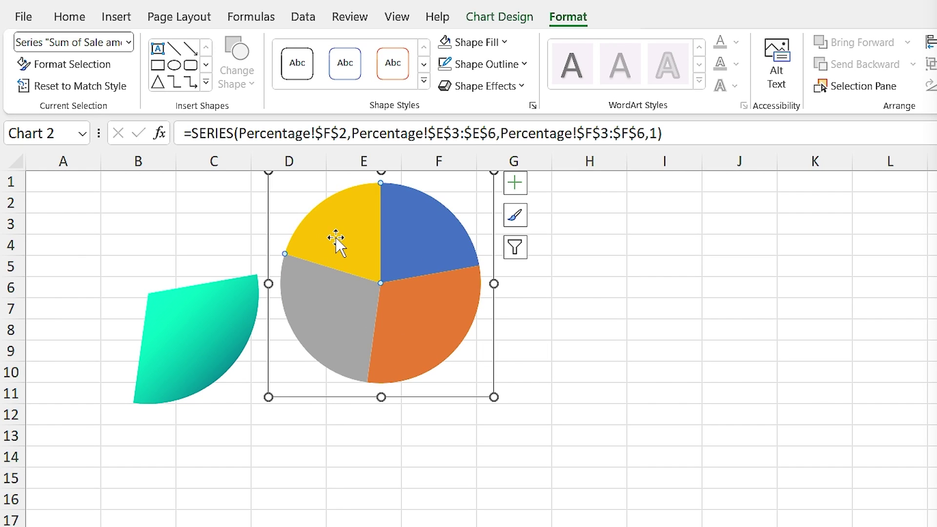
pyautogui.click(444, 42)
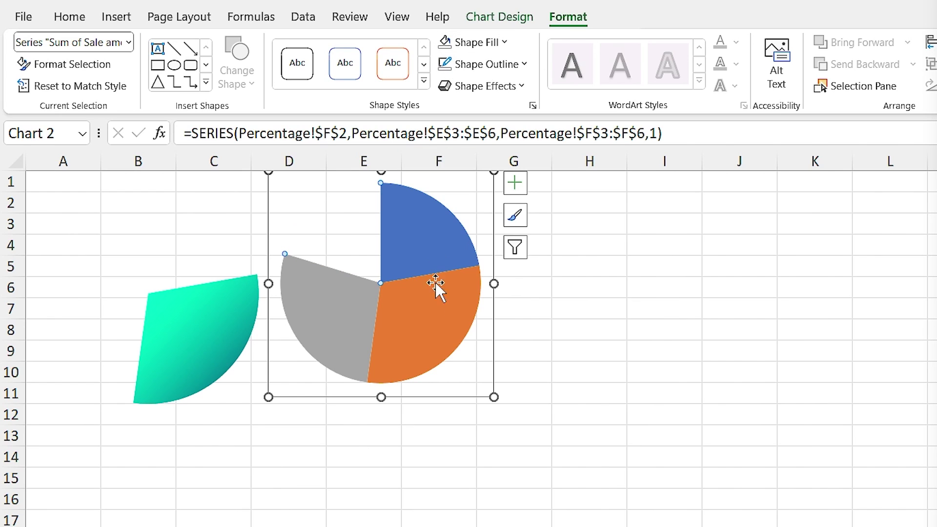
pyautogui.click(445, 42)
# - Give the blue slice a gradient fill starting from green
pyautogui.doubleClick(414, 233)
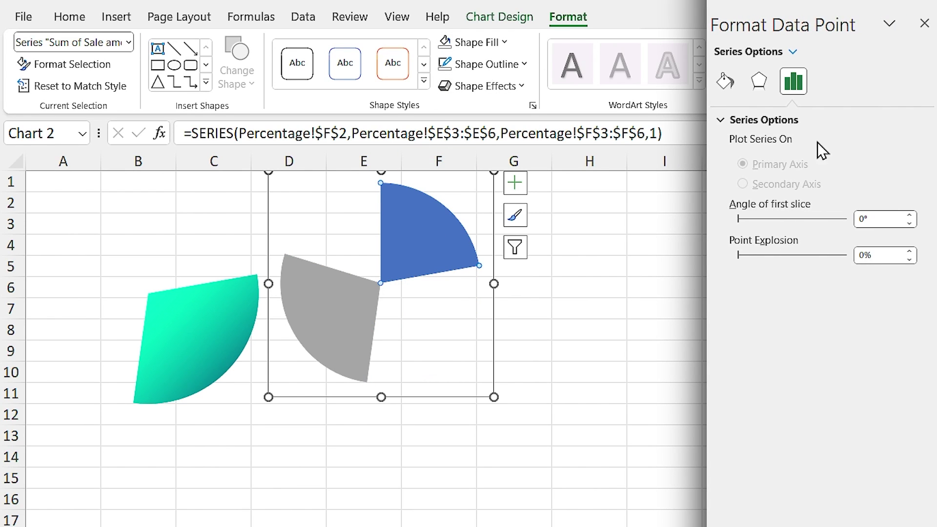
pyautogui.click(726, 84)
pyautogui.click(737, 190)
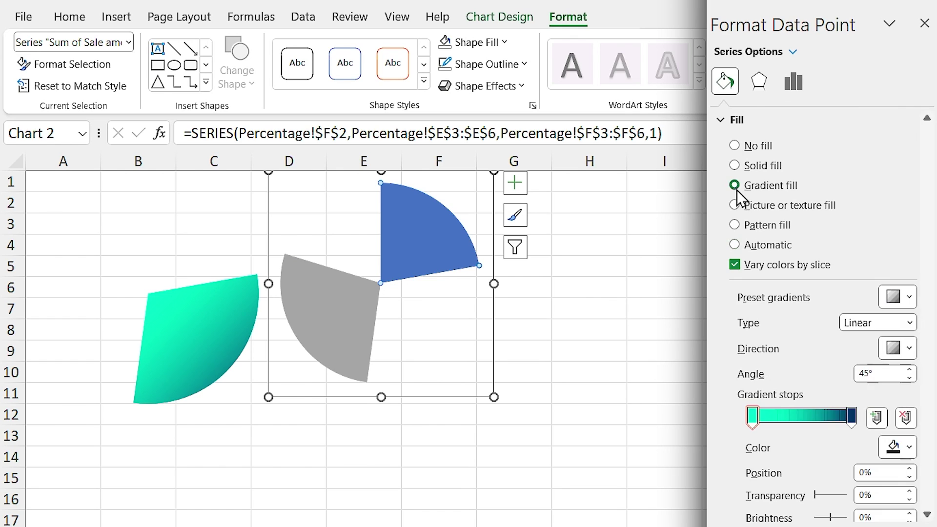
pyautogui.click(895, 446)
pyautogui.click(849, 424)
pyautogui.click(452, 370)
pyautogui.click(617, 288)
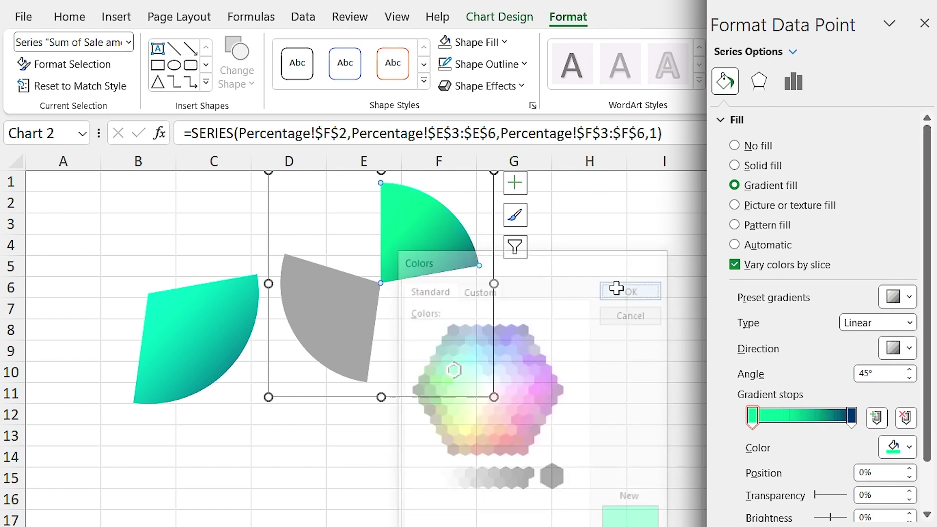
# - Give the gray slice a gradient fill starting from cyan
pyautogui.click(320, 326)
pyautogui.click(735, 185)
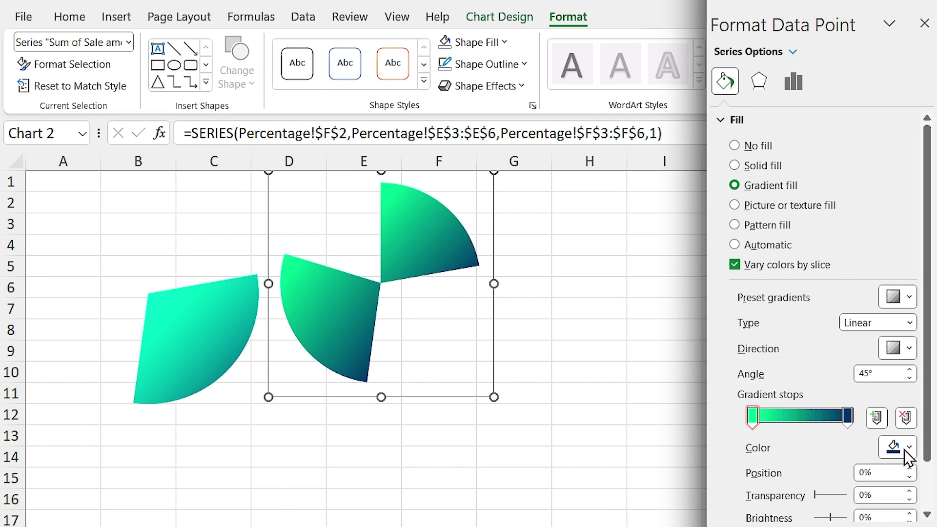
pyautogui.click(896, 447)
pyautogui.click(851, 427)
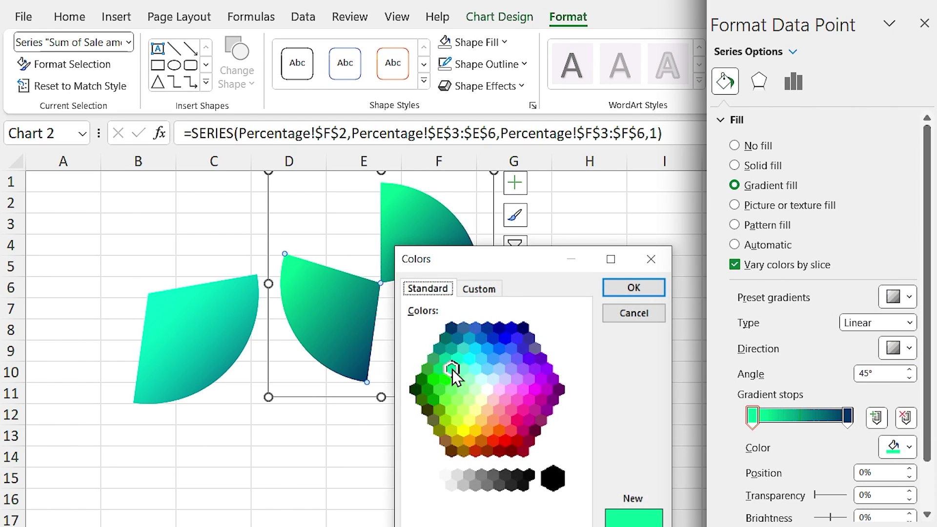
pyautogui.click(467, 359)
pyautogui.click(624, 293)
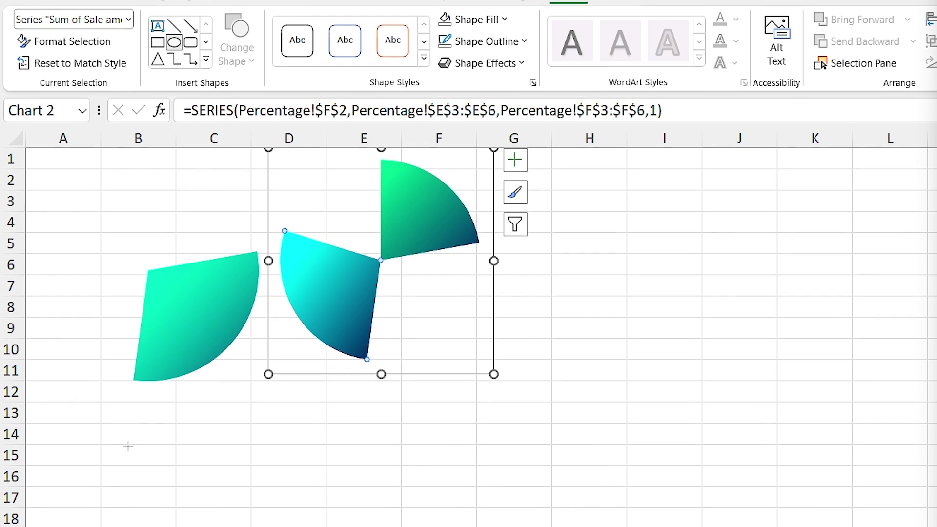
# - Draw a circle below the chart, copy it into column E, and remove both outlines
pyautogui.moveTo(128, 469); pyautogui.dragTo(264, 526)
pyautogui.moveTo(204, 440); pyautogui.dragTo(382, 445)
pyautogui.click(196, 437)
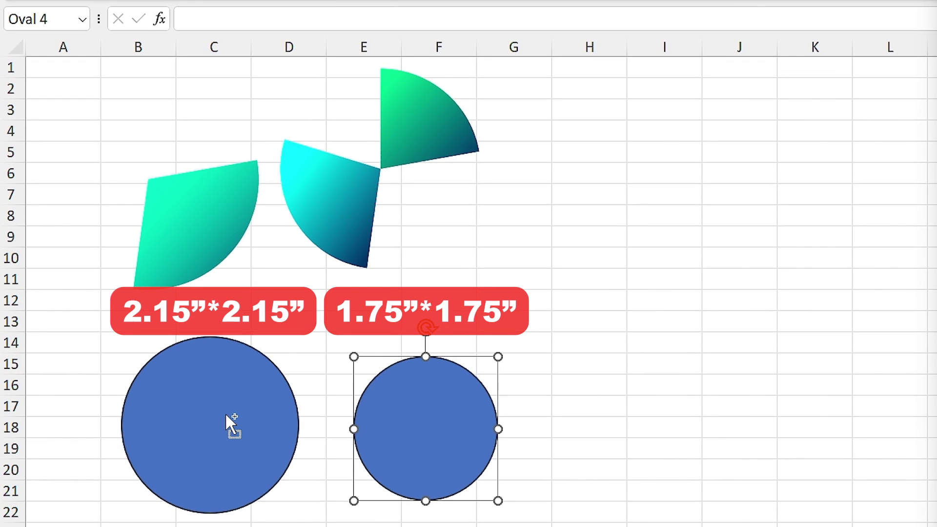
pyautogui.keyDown('ctrl'); pyautogui.click(226, 415); pyautogui.keyUp('ctrl')
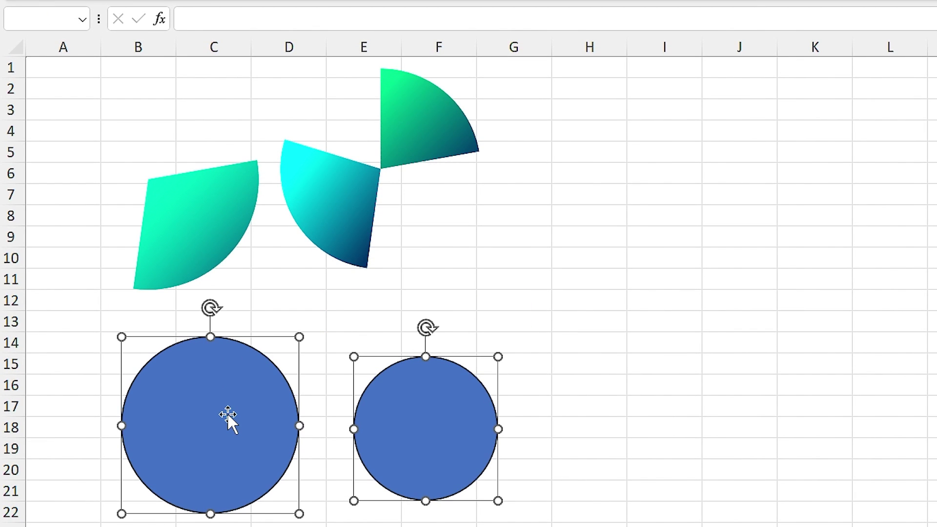
pyautogui.click(411, 25)
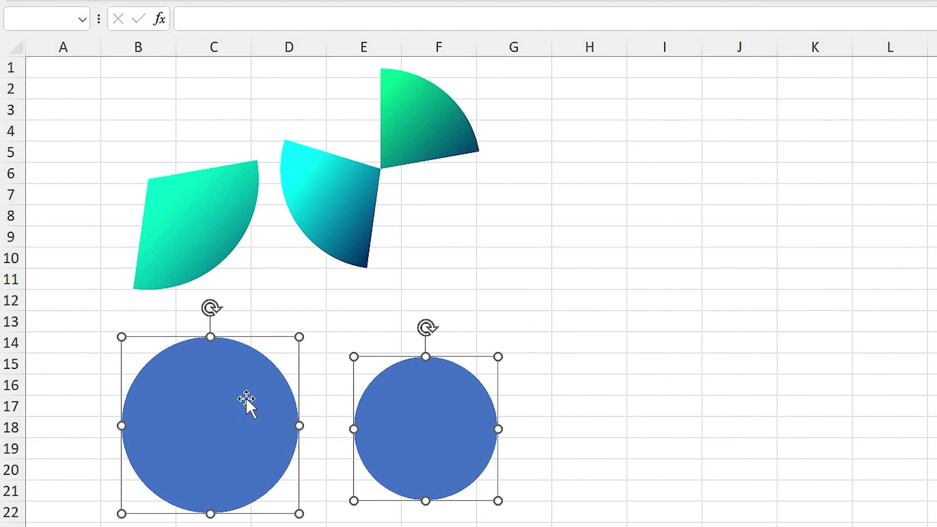
pyautogui.click(338, 314)
# - Give the left circle a dark navy to lighter blue gradient, with the dark stop at 34%
pyautogui.click(231, 401)
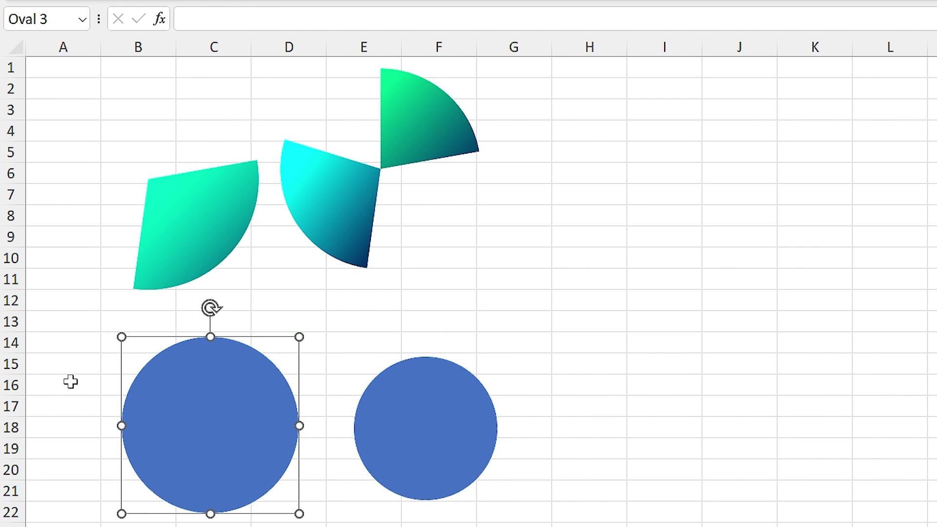
pyautogui.hotkey('ctrl', '1')
pyautogui.click(735, 185)
pyautogui.click(897, 404)
pyautogui.click(839, 371)
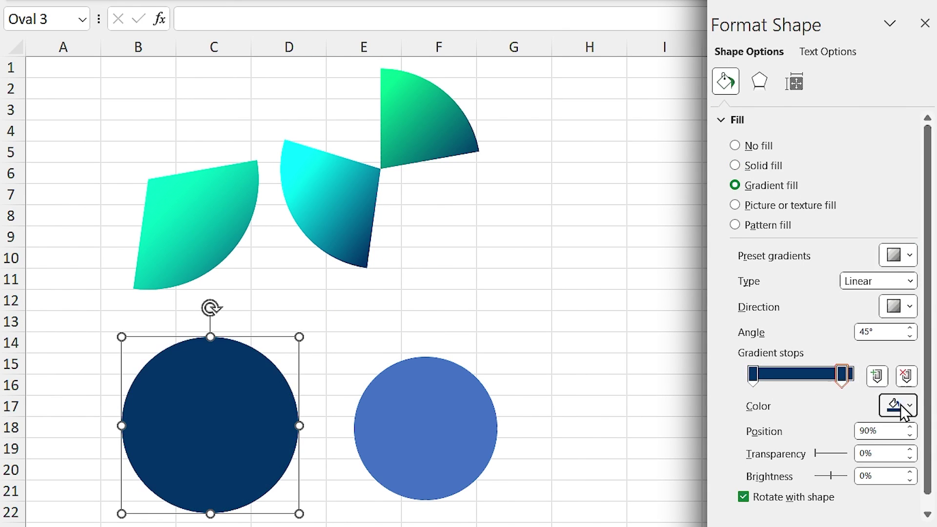
pyautogui.click(904, 411)
pyautogui.click(839, 205)
pyautogui.moveTo(753, 374); pyautogui.dragTo(786, 374)
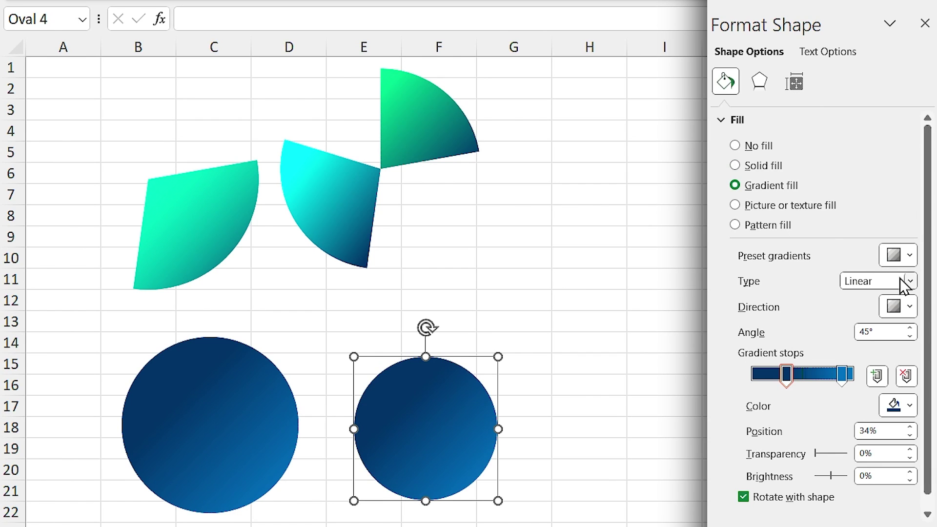
# - Make the right circle a centred radial gradient: white stop at 47%, dark stop at 61%, outer ring 58% transparent
pyautogui.click(903, 283)
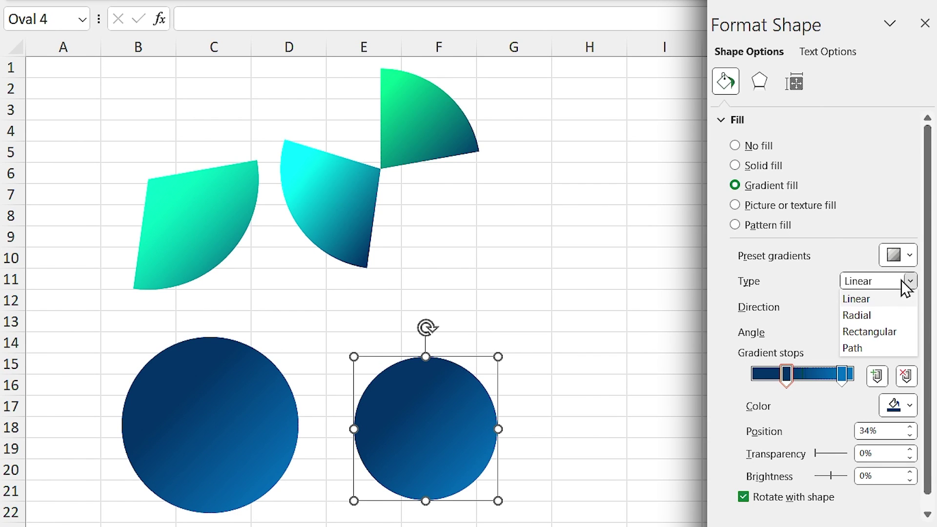
pyautogui.click(870, 315)
pyautogui.click(898, 308)
pyautogui.click(830, 343)
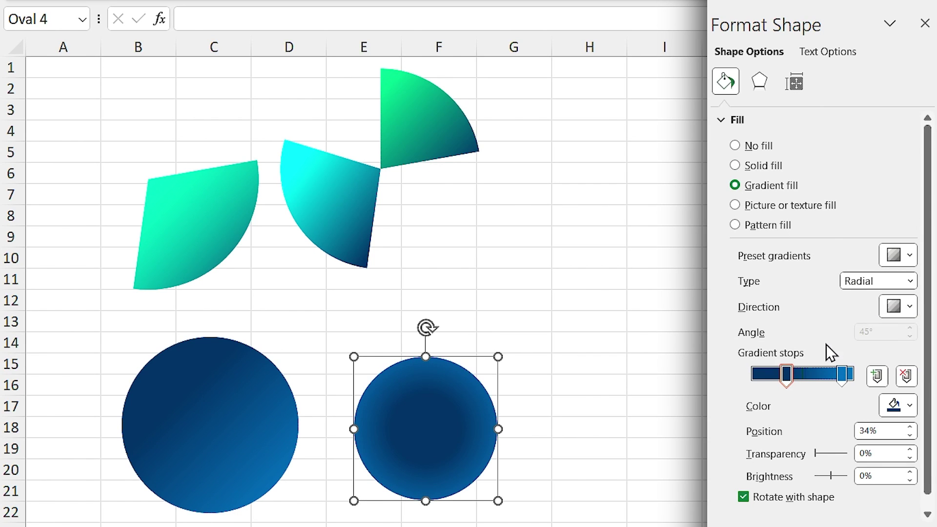
pyautogui.click(897, 405)
pyautogui.click(818, 192)
pyautogui.click(898, 405)
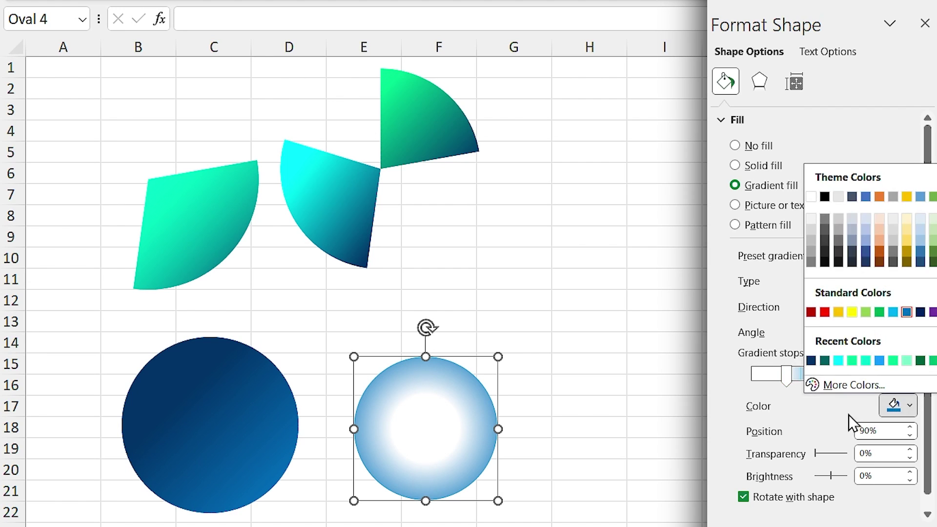
pyautogui.click(789, 376)
pyautogui.moveTo(789, 376); pyautogui.dragTo(803, 376)
pyautogui.moveTo(842, 376); pyautogui.dragTo(816, 376)
pyautogui.moveTo(815, 454); pyautogui.dragTo(833, 454)
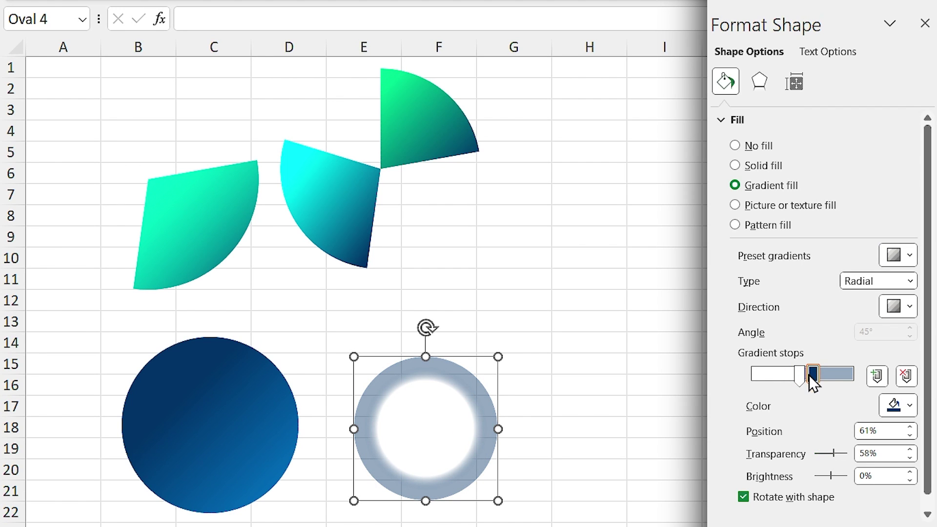
pyautogui.click(329, 19)
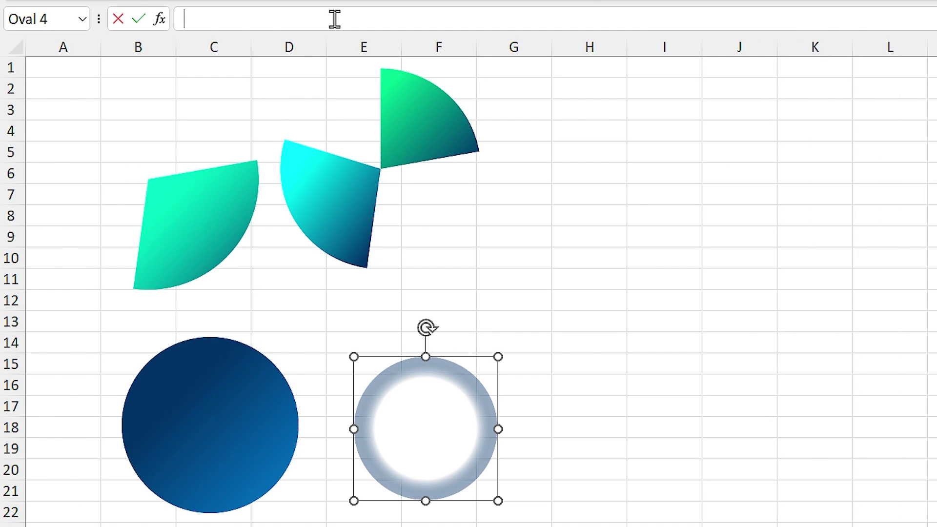
# - Link the ring to the Maximum value with the formula =Percentage!F8
pyautogui.write('=')
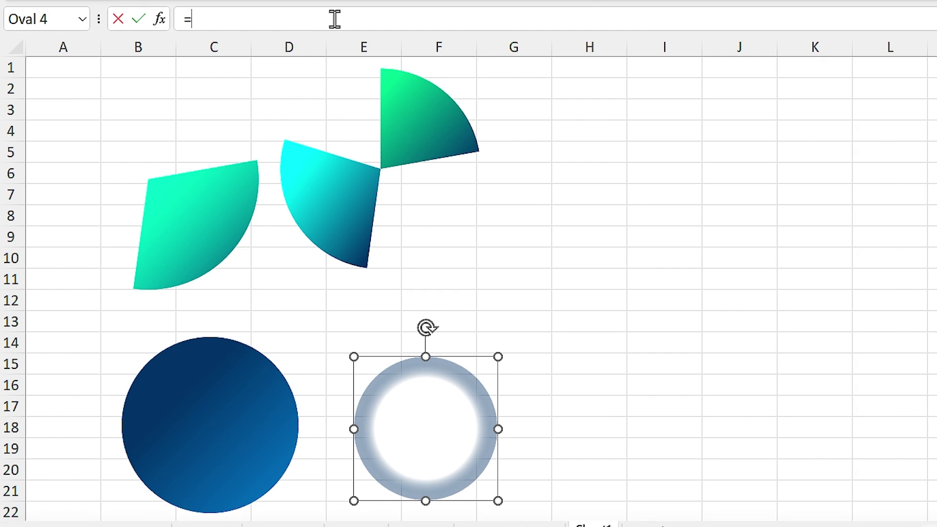
pyautogui.click(284, 518)
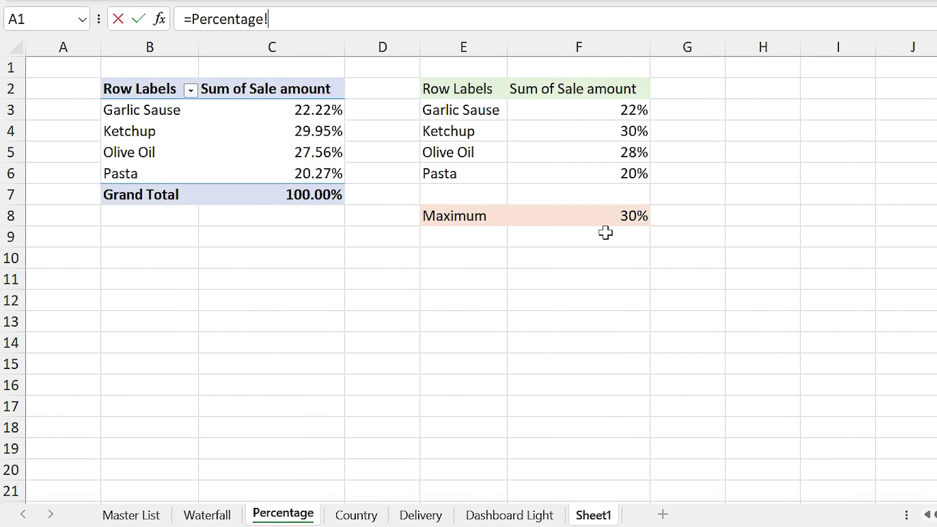
pyautogui.click(609, 214)
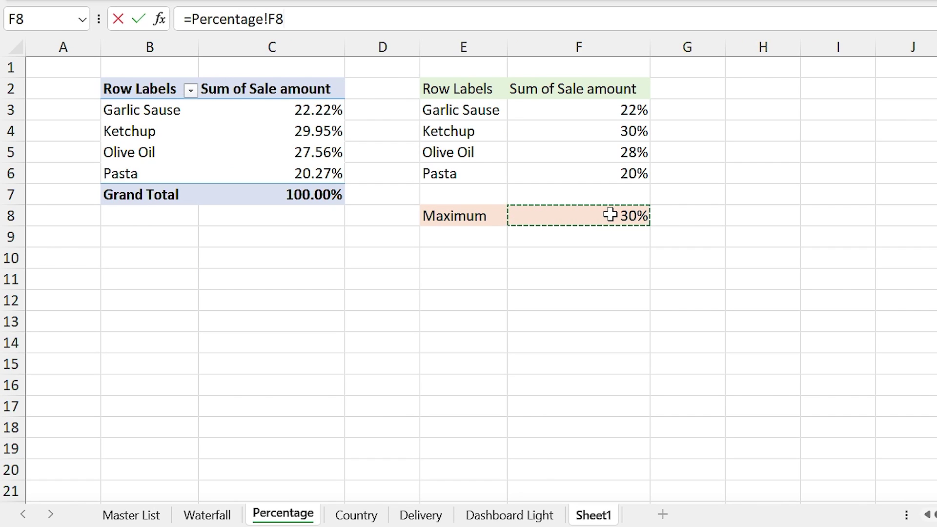
pyautogui.press('Return')
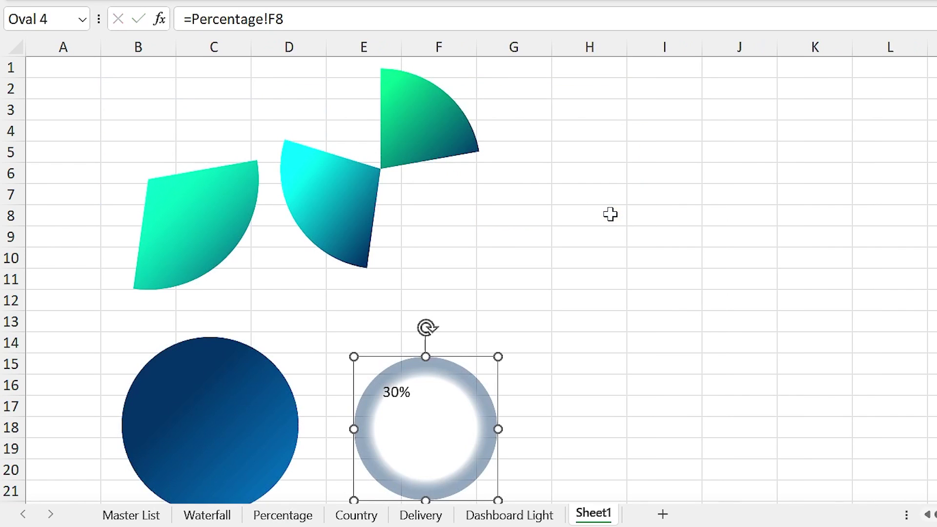
# - Centre the 30% label both ways, enlarge it to size 20, and make it bold and blue
pyautogui.click(339, 4)
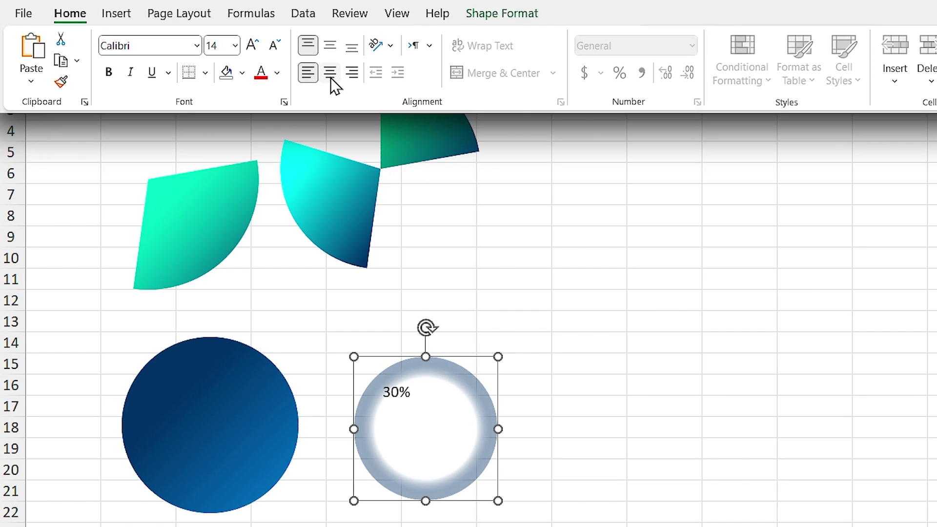
pyautogui.click(330, 74)
pyautogui.click(331, 44)
pyautogui.click(252, 51)
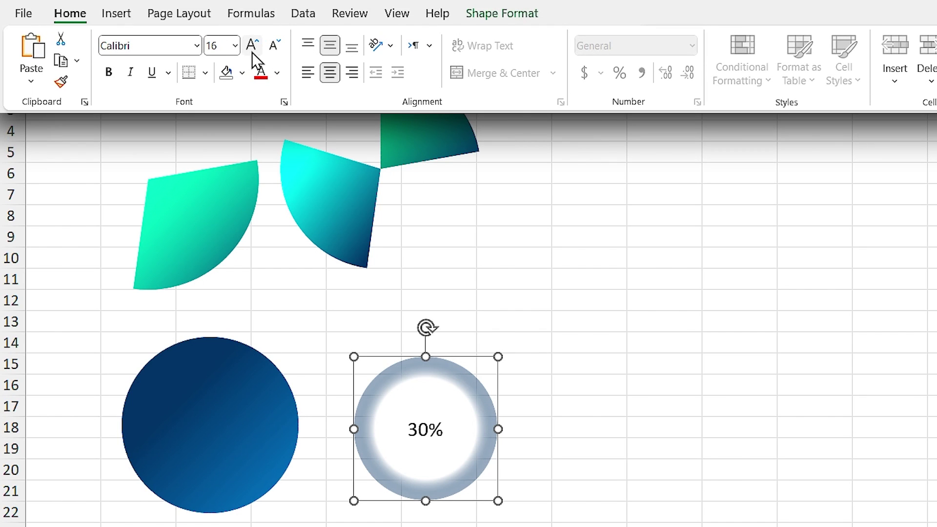
pyautogui.click(252, 51)
pyautogui.click(252, 52)
pyautogui.click(111, 73)
pyautogui.click(277, 73)
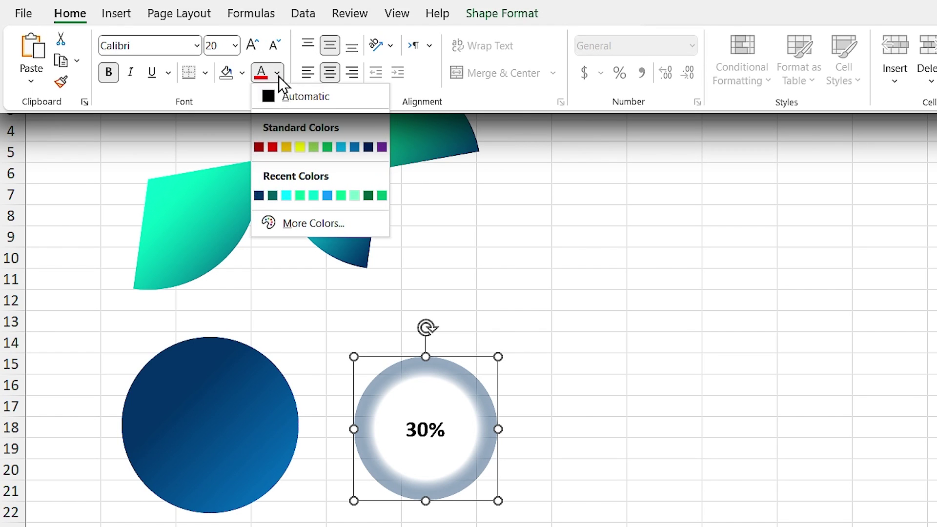
pyautogui.click(355, 147)
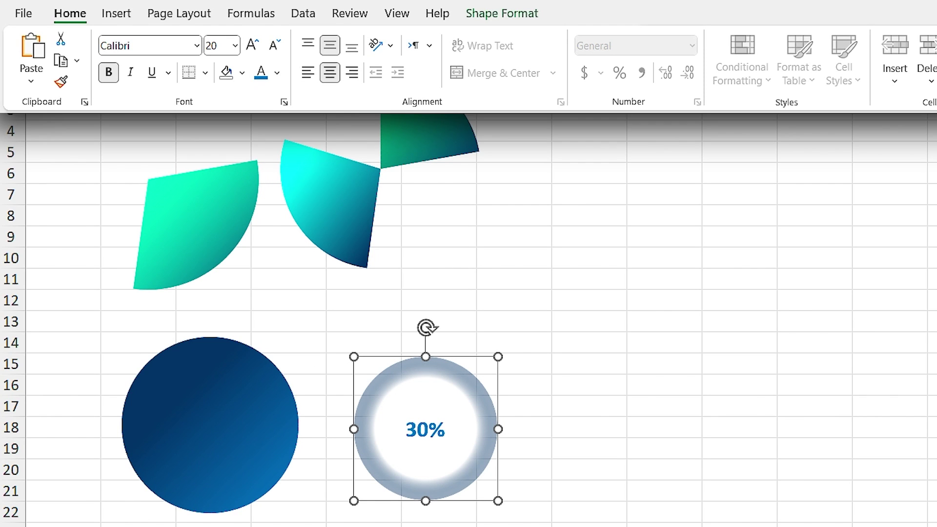
pyautogui.click(531, 15)
pyautogui.click(859, 80)
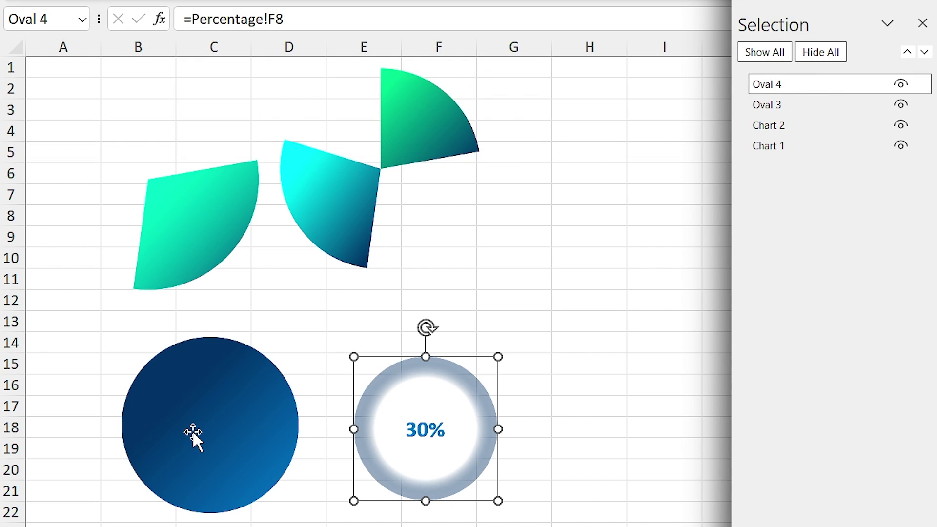
# - Rename the blue circle Oval 3 to '1' and move it to the back
pyautogui.click(192, 429)
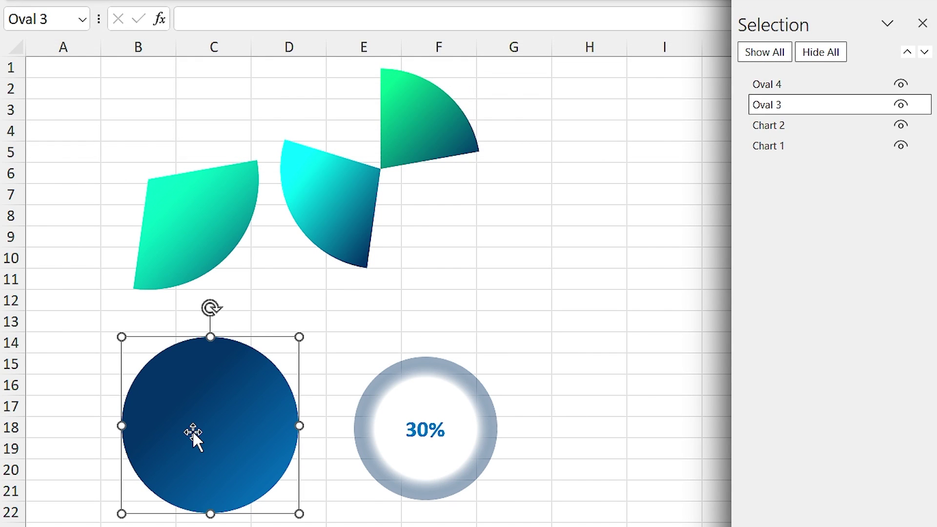
pyautogui.click(797, 112)
pyautogui.moveTo(793, 104); pyautogui.dragTo(767, 112)
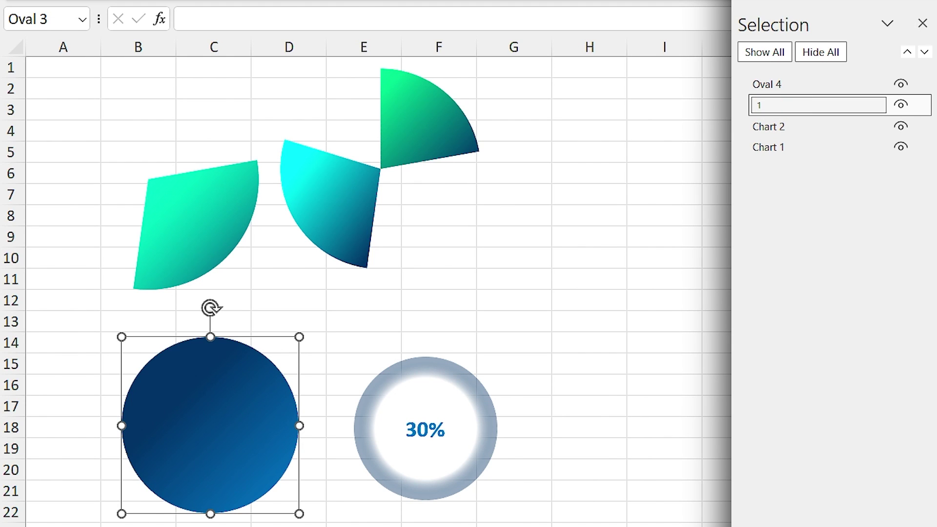
pyautogui.click(764, 125)
pyautogui.click(801, 104)
pyautogui.moveTo(801, 105); pyautogui.dragTo(813, 166)
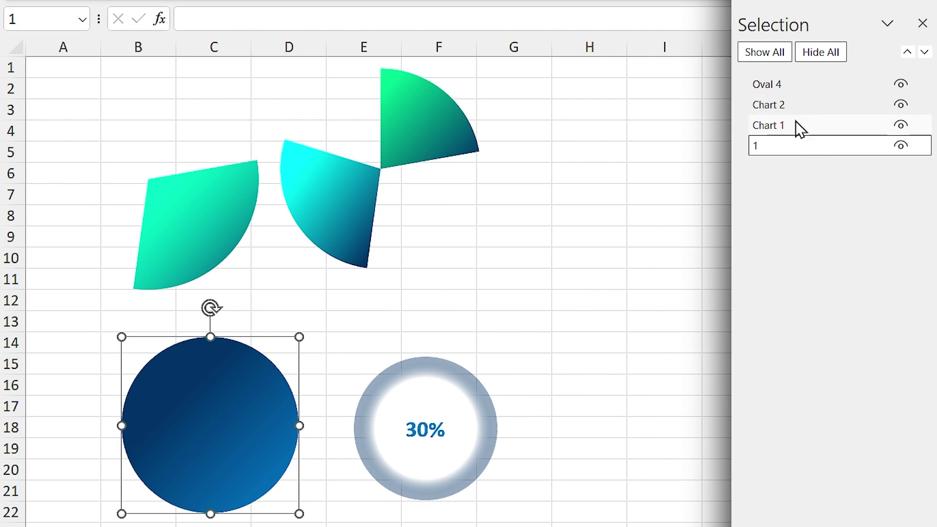
# - Rename the ring Oval 4 to '4' and the cyan pie Chart 2 to '3'
pyautogui.click(798, 90)
pyautogui.hotkey('ctrl', 'a')
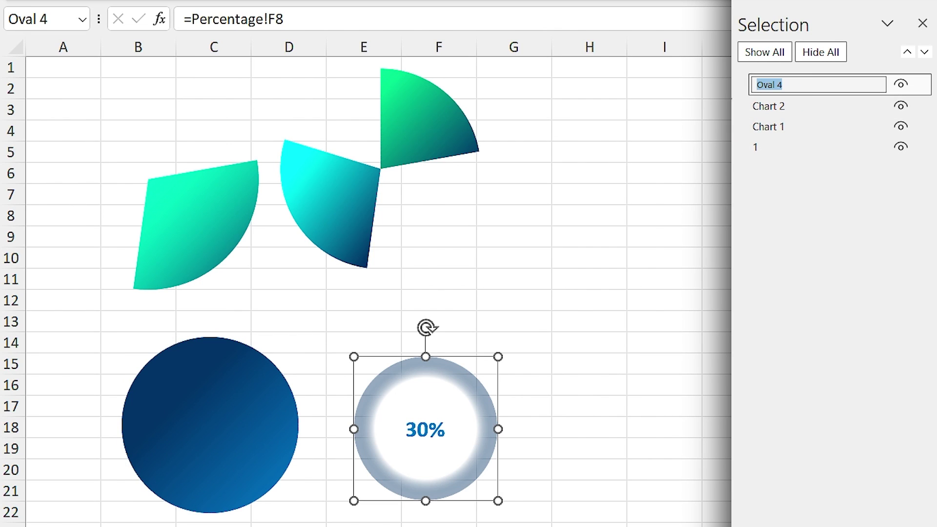
pyautogui.write('4')
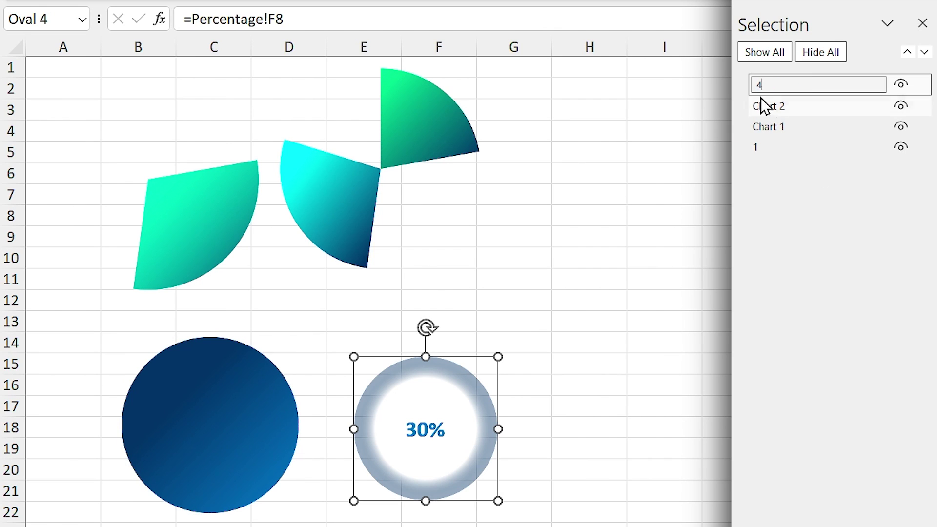
pyautogui.click(790, 106)
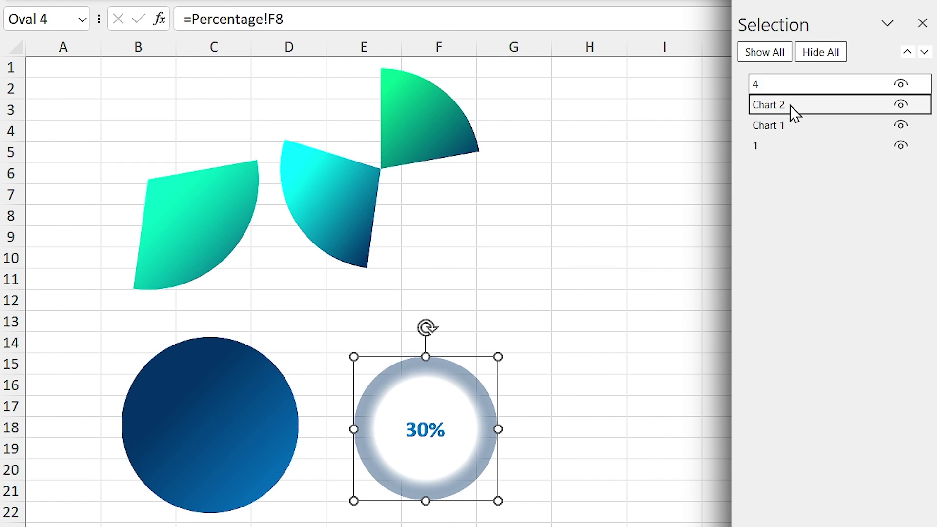
pyautogui.click(790, 105)
pyautogui.hotkey('ctrl', 'a')
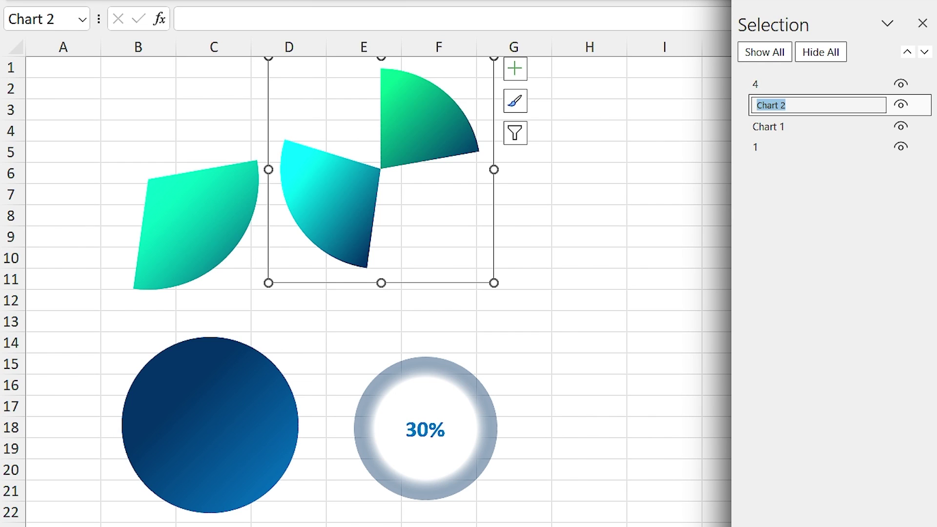
pyautogui.write('3')
# - Rename the left pie Chart 1 to '2' and close the Selection Pane
pyautogui.click(776, 128)
pyautogui.click(780, 127)
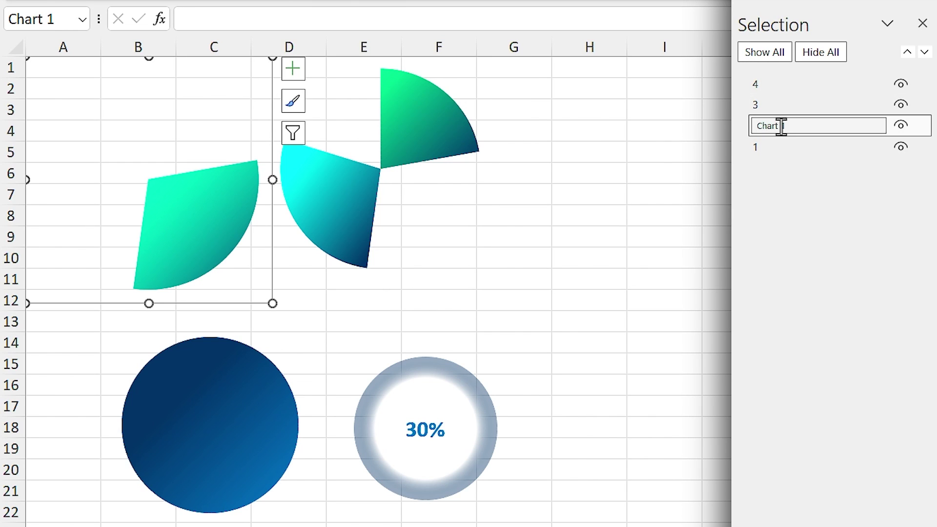
pyautogui.hotkey('ctrl', 'a')
pyautogui.write('2')
pyautogui.press('Return')
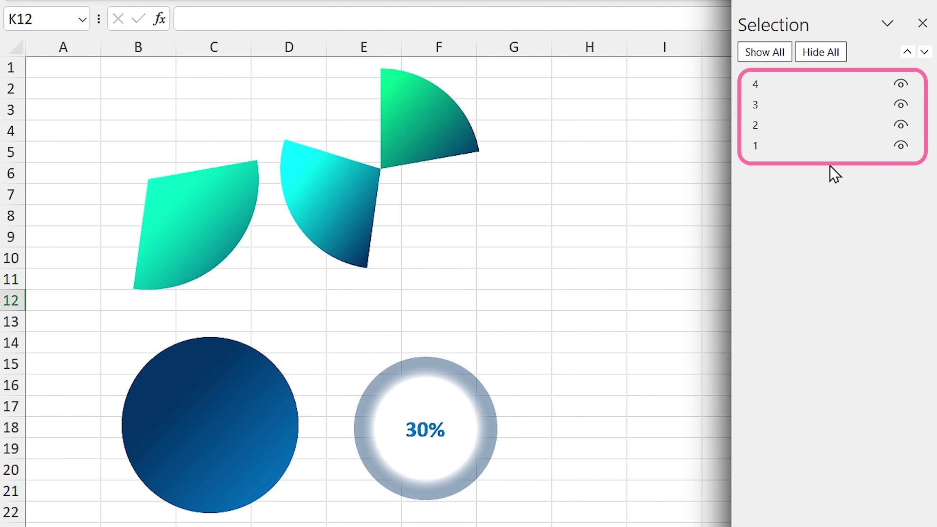
pyautogui.hotkey('alt', 'F10')
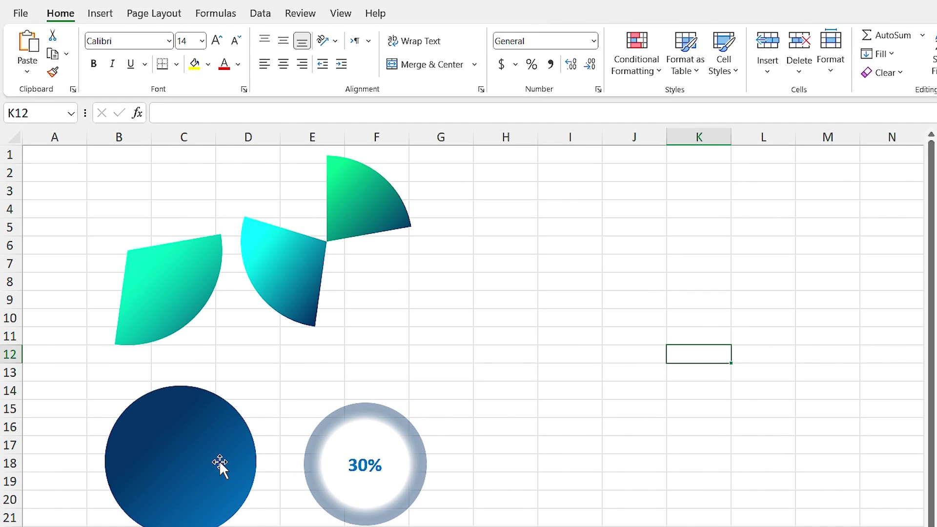
# - Align the blue circle, 30% ring and both pie charts centre and middle, then group them
pyautogui.click(219, 460)
pyautogui.keyDown('ctrl'); pyautogui.click(351, 452); pyautogui.keyUp('ctrl')
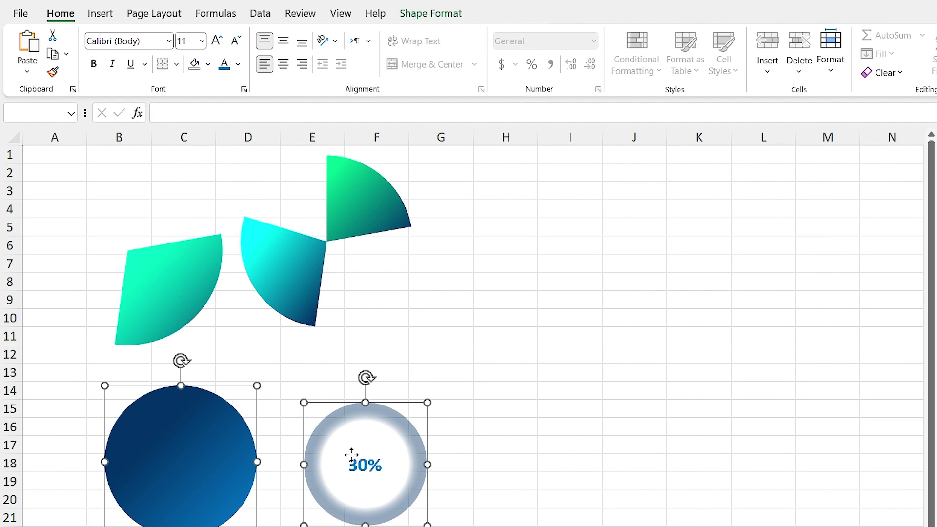
pyautogui.keyDown('ctrl'); pyautogui.click(299, 288); pyautogui.keyUp('ctrl')
pyautogui.keyDown('ctrl'); pyautogui.click(263, 243); pyautogui.keyUp('ctrl')
pyautogui.click(430, 13)
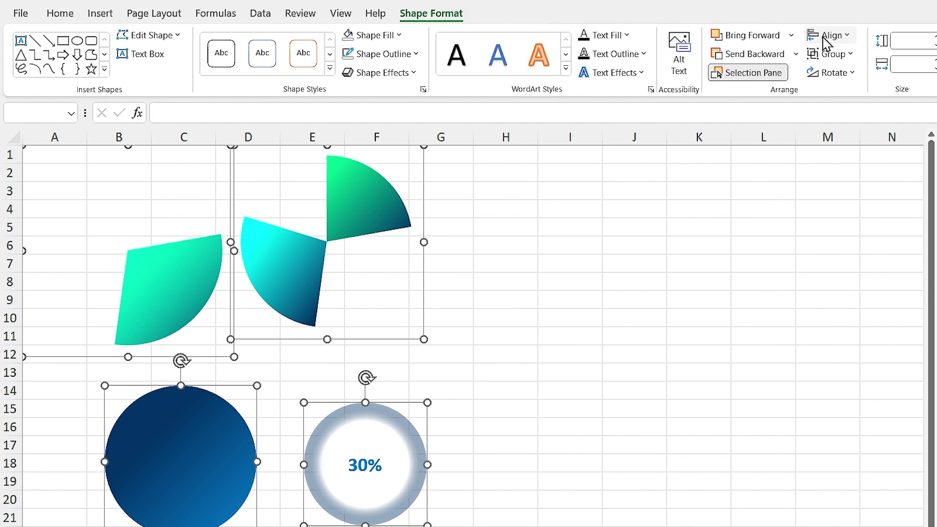
pyautogui.click(829, 35)
pyautogui.click(856, 76)
pyautogui.click(830, 35)
pyautogui.click(852, 141)
pyautogui.click(831, 53)
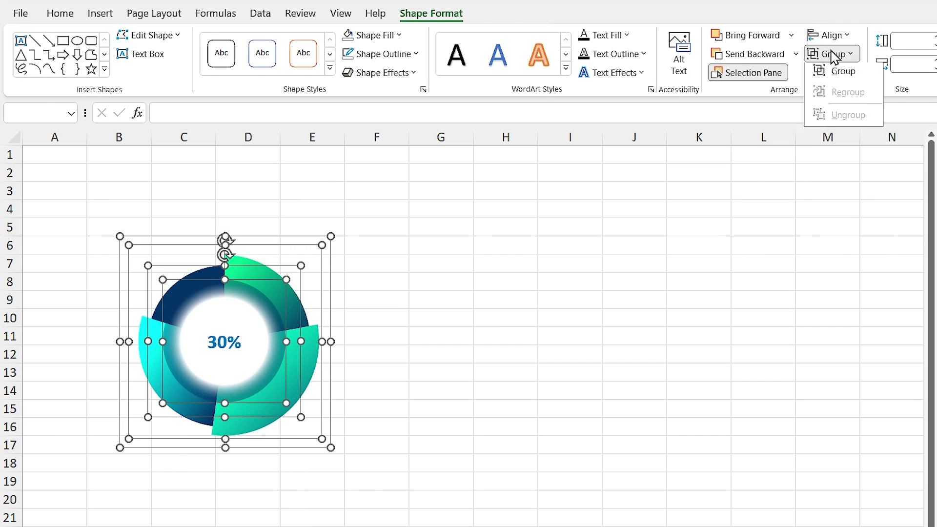
pyautogui.click(843, 79)
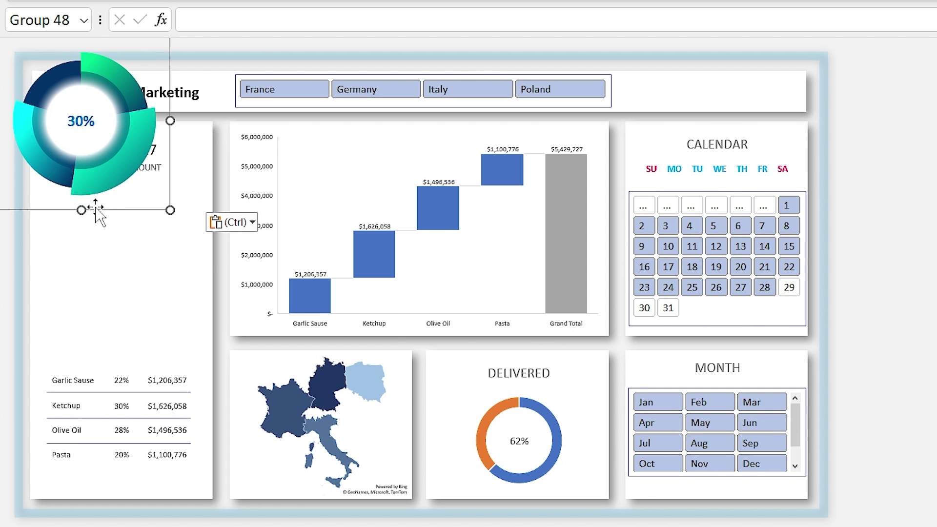
# - Move the donut onto the Total Sale Amount card and test it by filtering January–May, then all months
pyautogui.moveTo(115, 211); pyautogui.dragTo(141, 345)
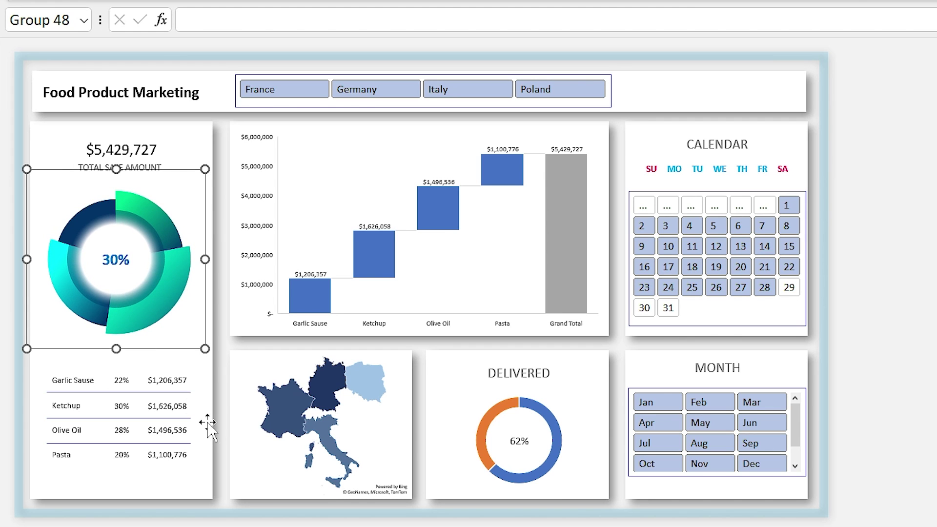
pyautogui.click(656, 405)
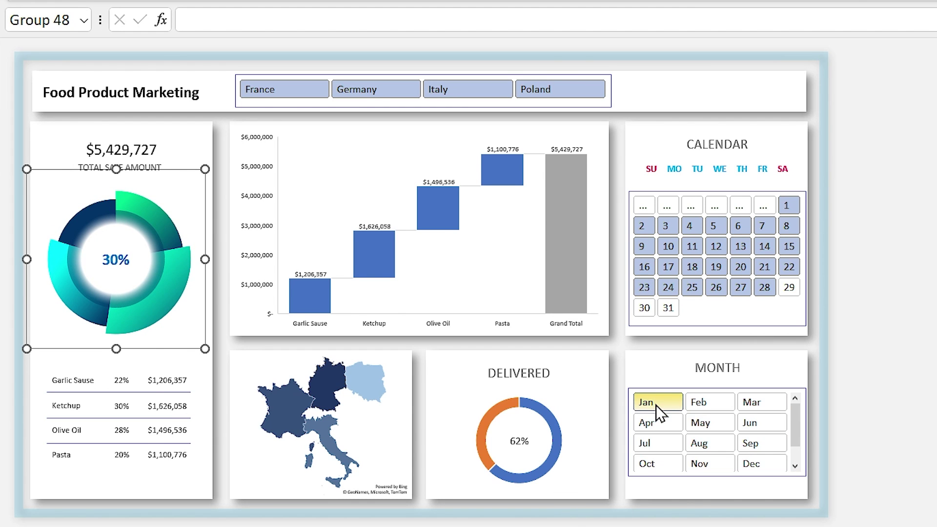
pyautogui.click(709, 402)
pyautogui.click(761, 403)
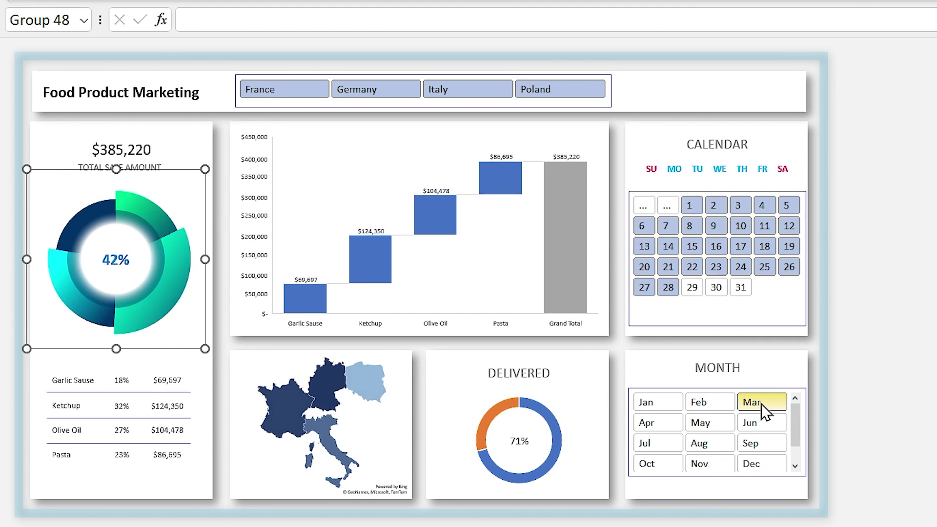
pyautogui.click(672, 423)
pyautogui.click(702, 425)
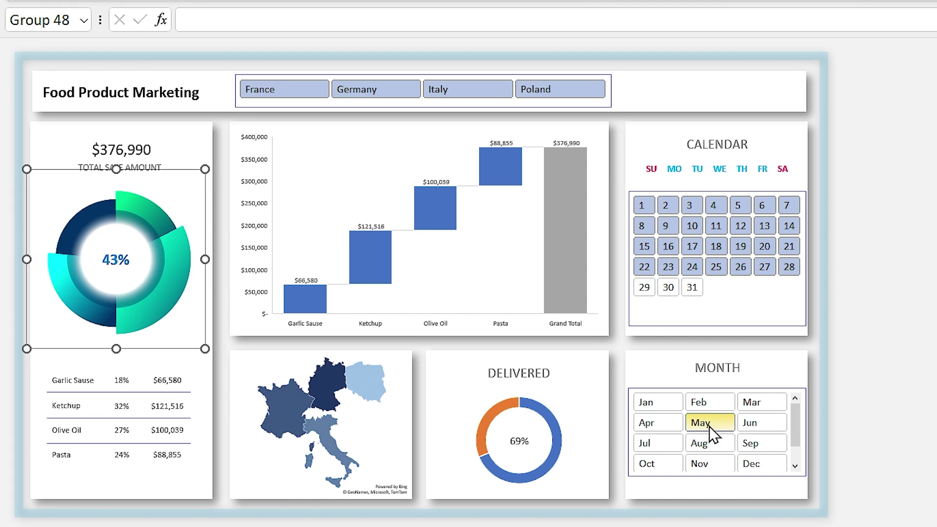
pyautogui.moveTo(649, 403); pyautogui.dragTo(771, 464)
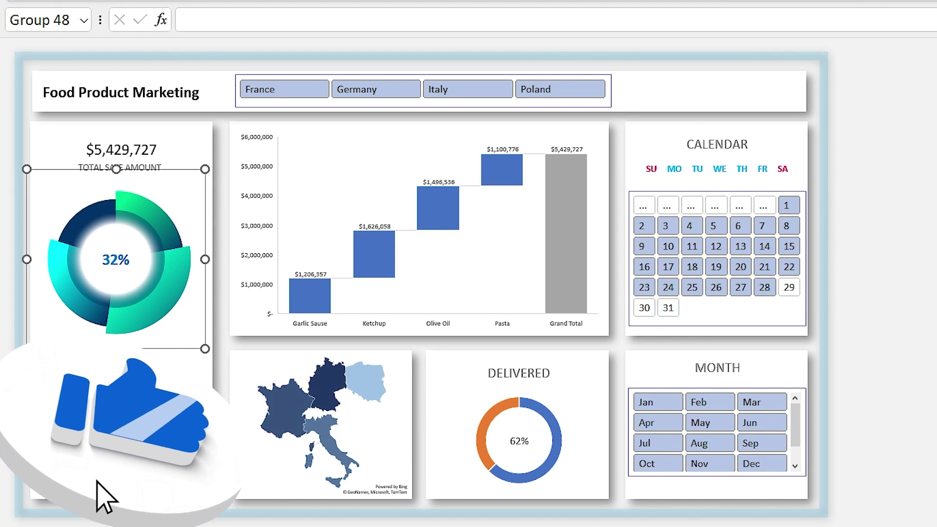
pyautogui.click(758, 326)
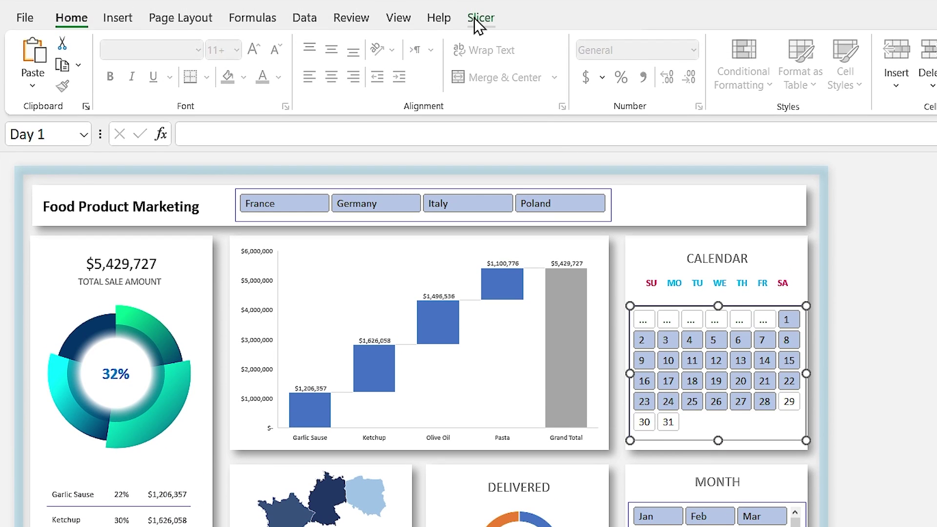
# - Duplicate the first slicer style and name the copy 'Calendar Light'
pyautogui.click(477, 18)
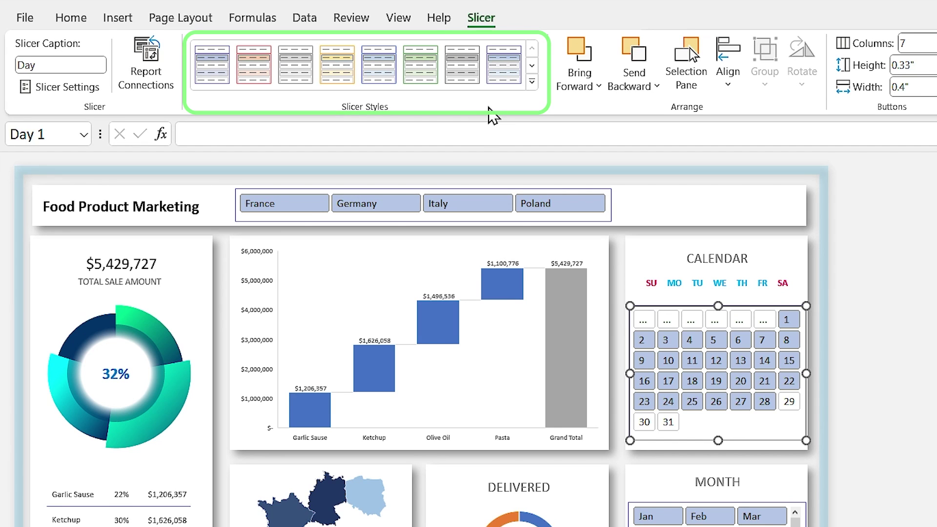
pyautogui.rightClick(209, 75)
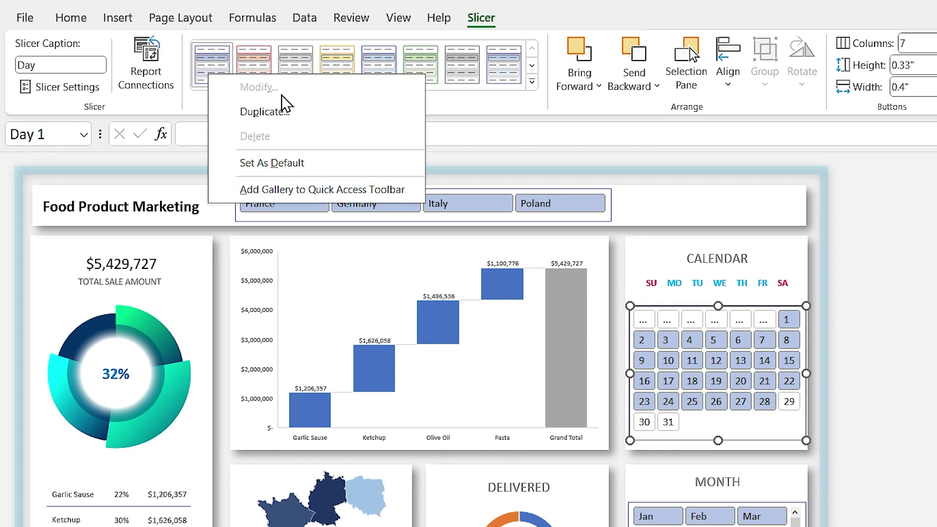
pyautogui.click(297, 115)
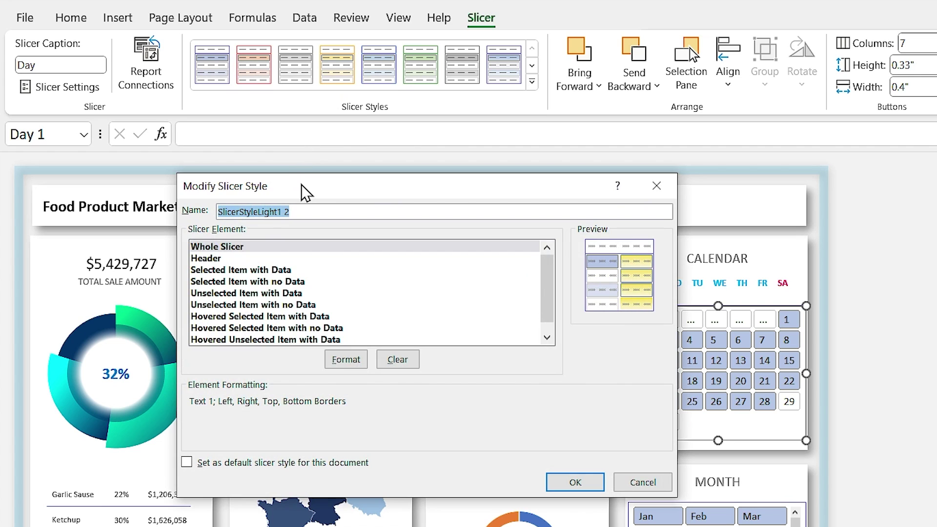
pyautogui.moveTo(301, 185); pyautogui.dragTo(336, 198)
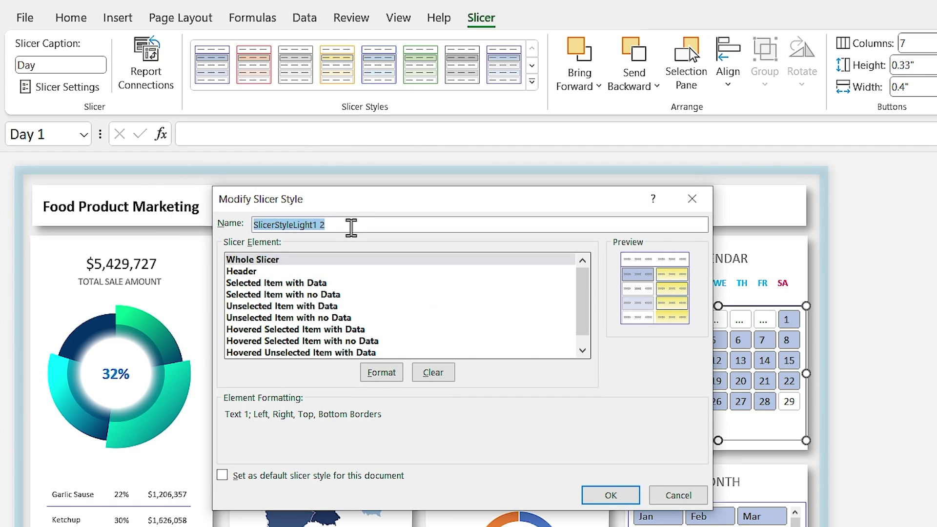
pyautogui.write('Calendar')
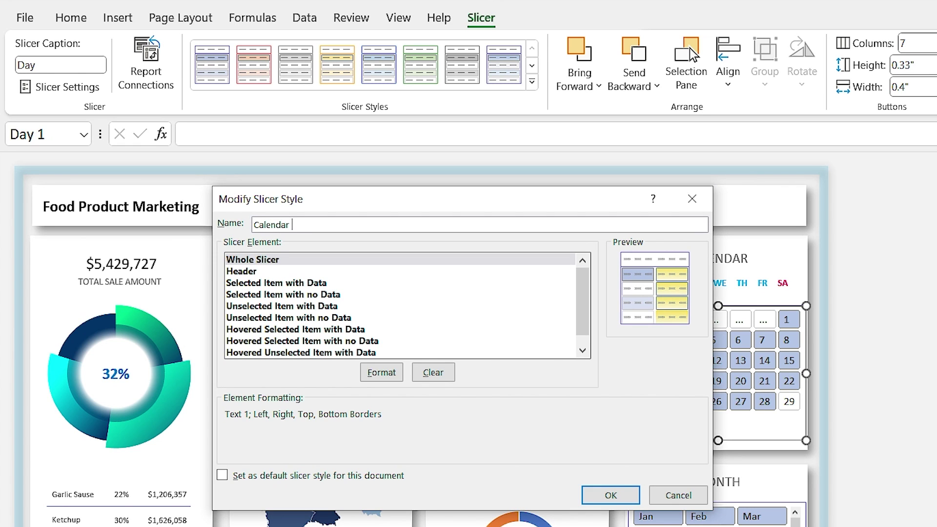
pyautogui.write(' Light')
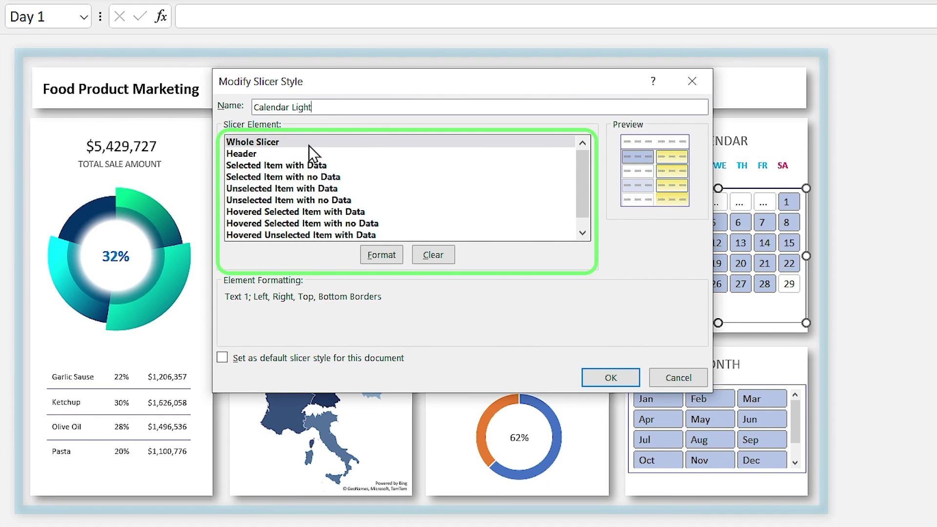
# - Give the whole slicer no border and no fill, save the style, and apply it to the Calendar slicer
pyautogui.click(379, 257)
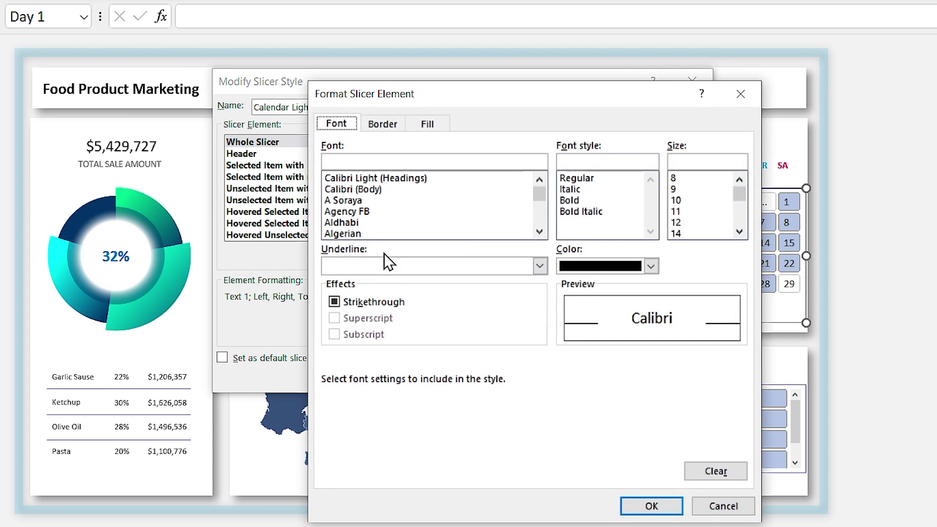
pyautogui.click(380, 127)
pyautogui.click(496, 180)
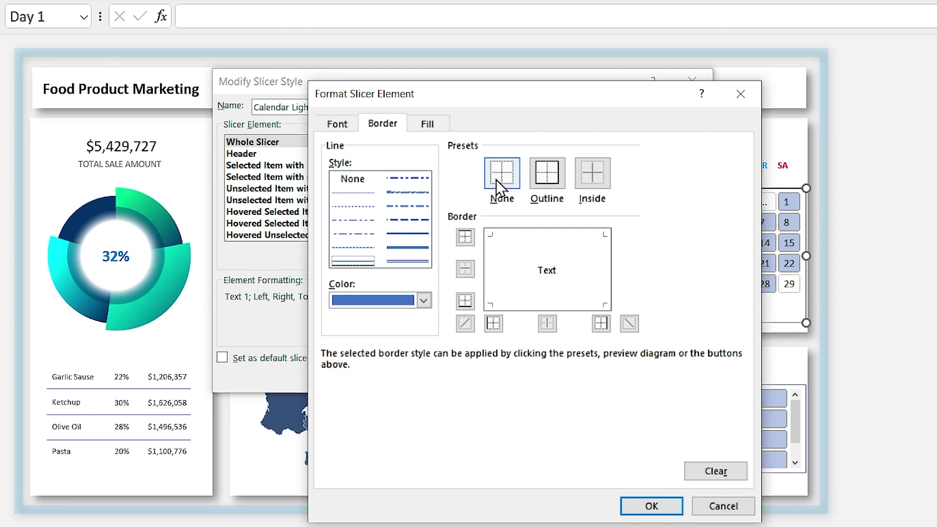
pyautogui.click(428, 125)
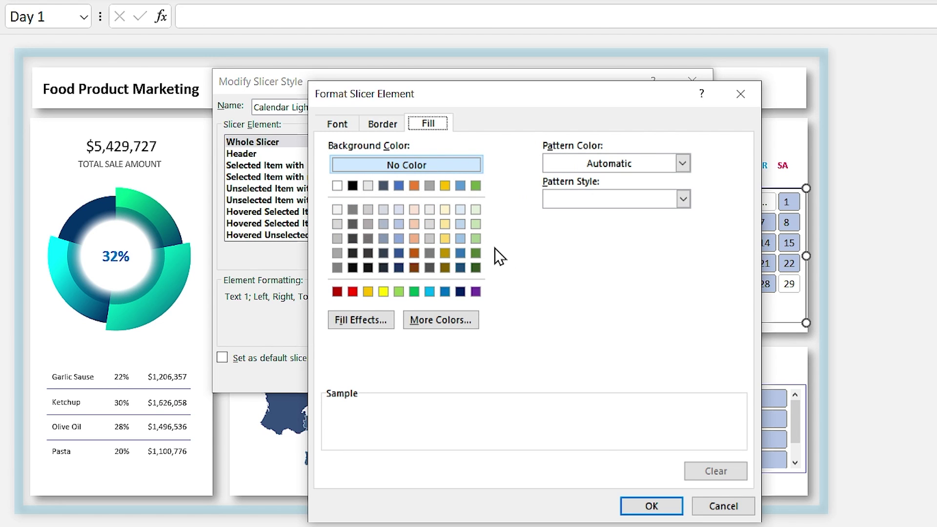
pyautogui.click(640, 506)
pyautogui.click(610, 377)
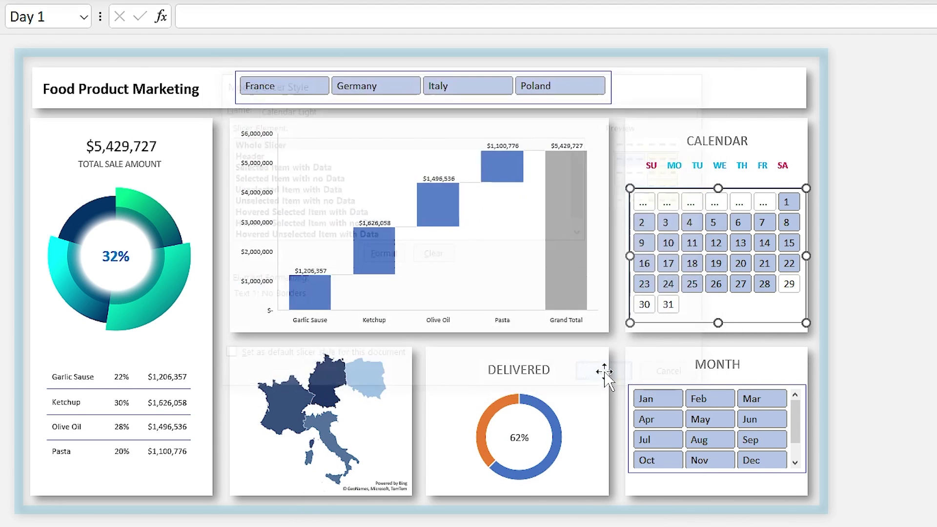
pyautogui.click(209, 73)
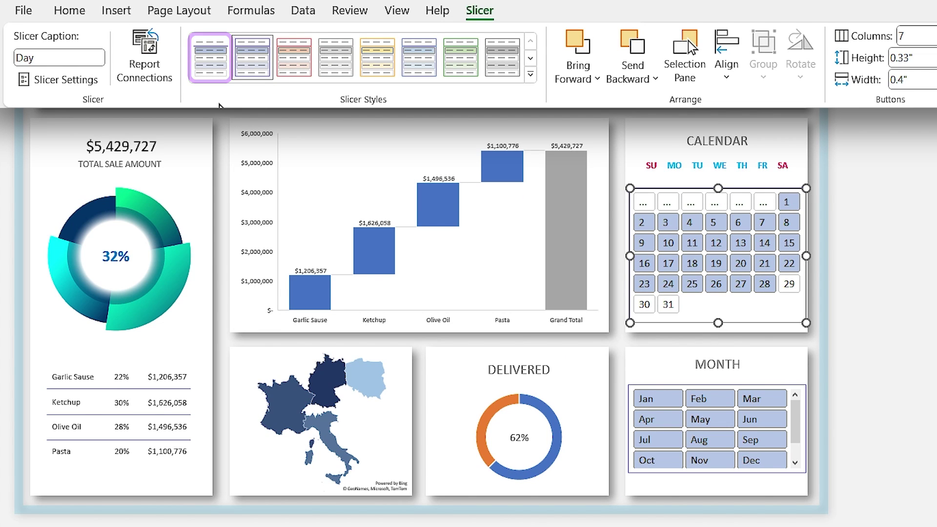
# - Filter the Calendar slicer to days 2–7, then 16–22, then all days 1–31
pyautogui.click(907, 317)
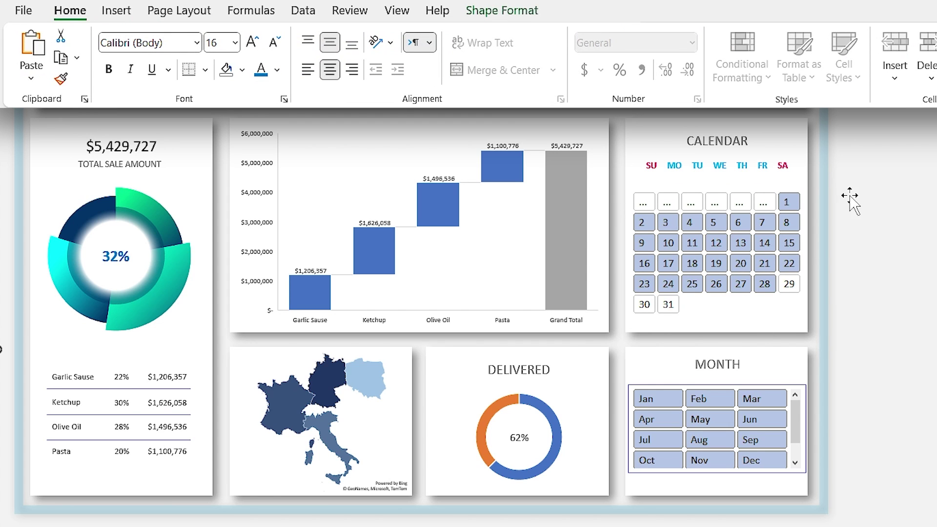
pyautogui.click(749, 320)
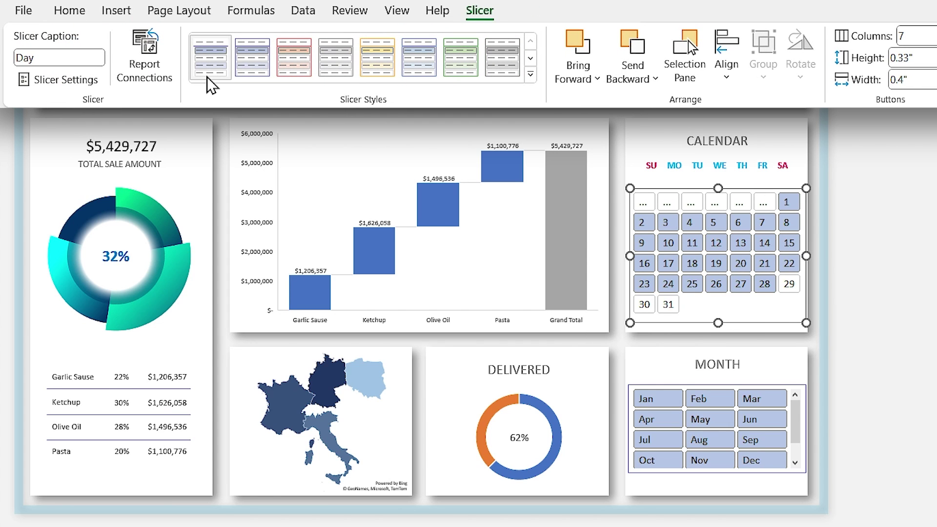
pyautogui.moveTo(762, 225); pyautogui.dragTo(642, 223)
pyautogui.moveTo(646, 266); pyautogui.dragTo(787, 264)
pyautogui.moveTo(788, 203); pyautogui.dragTo(673, 308)
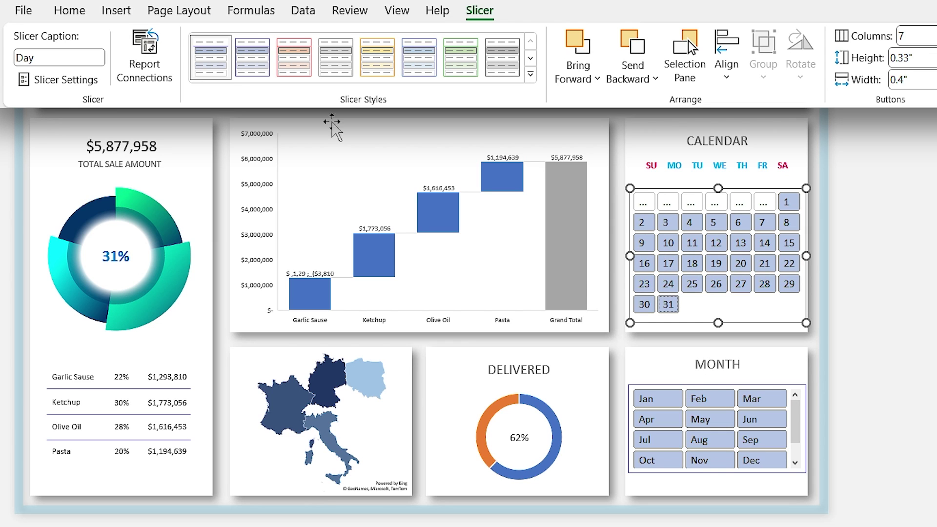
# - In the Calendar Light style, remove borders from the Selected Item with Data element
pyautogui.rightClick(214, 61)
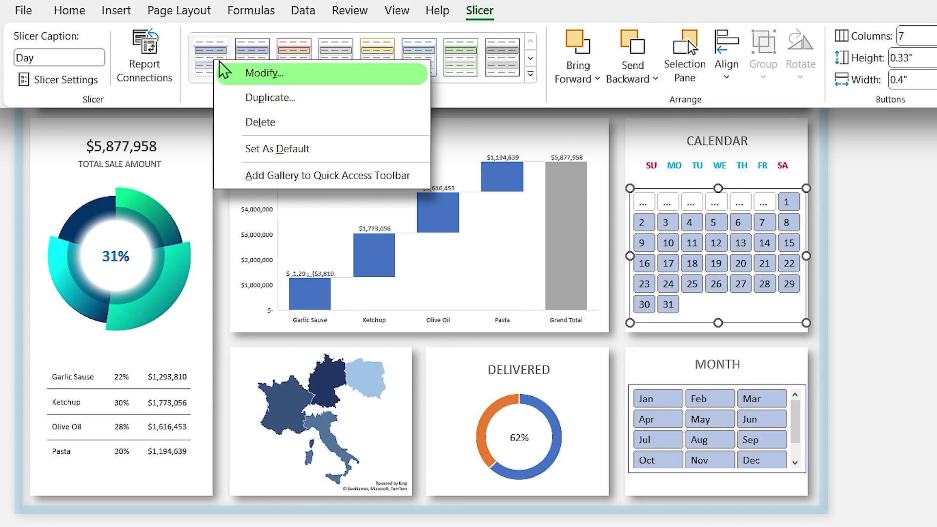
pyautogui.click(260, 78)
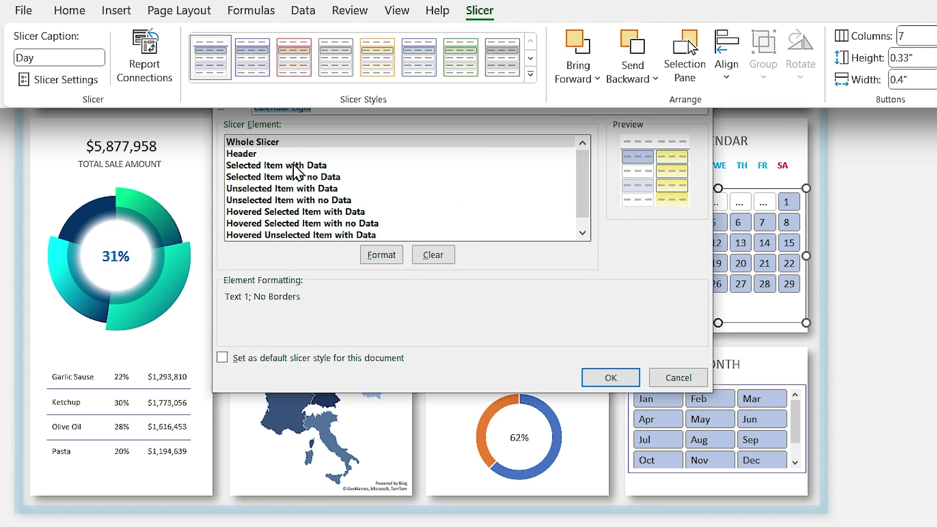
pyautogui.click(256, 169)
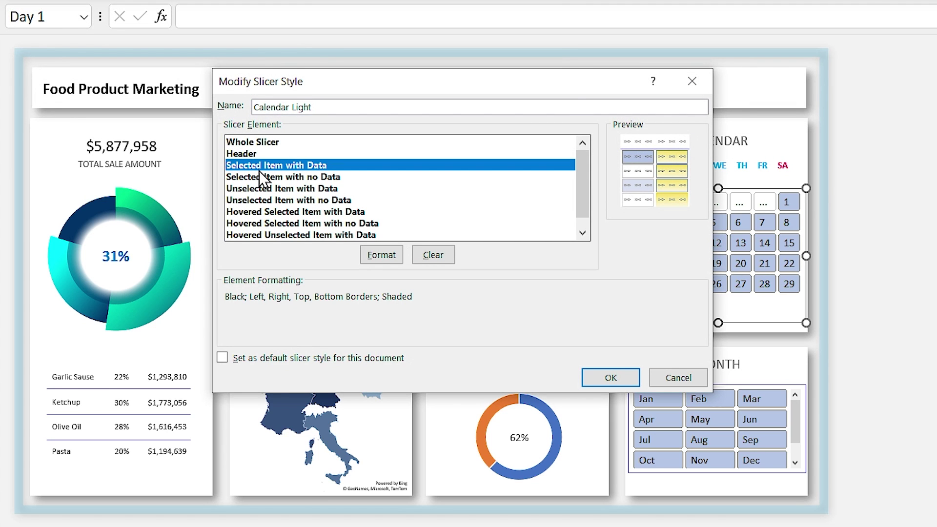
pyautogui.click(383, 254)
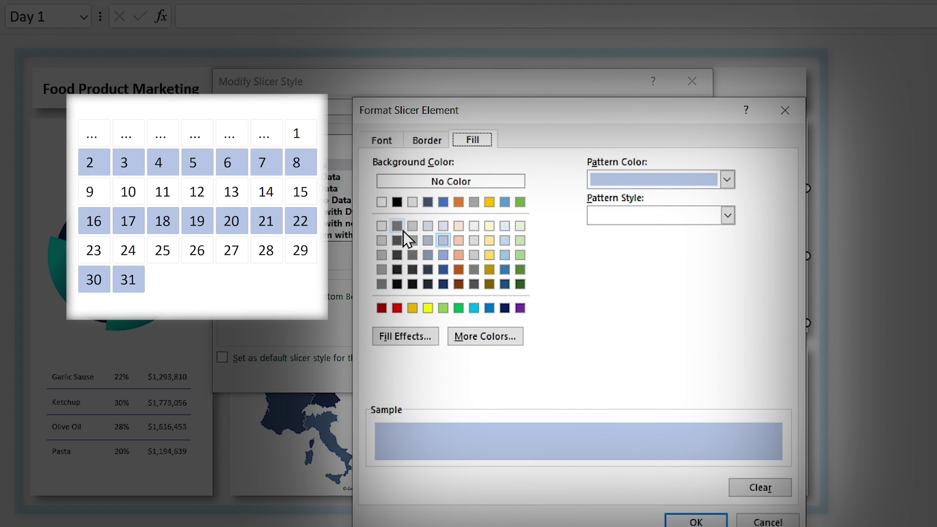
pyautogui.click(425, 142)
pyautogui.click(539, 196)
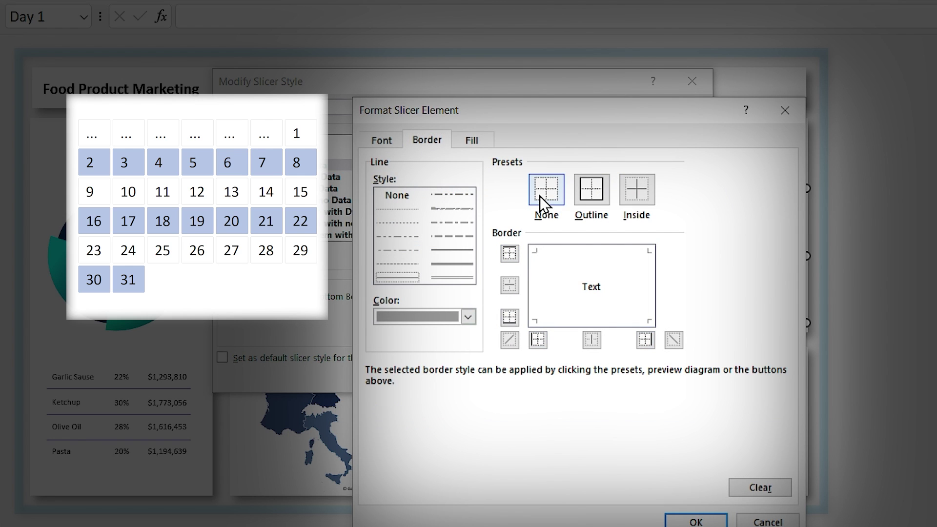
pyautogui.click(472, 141)
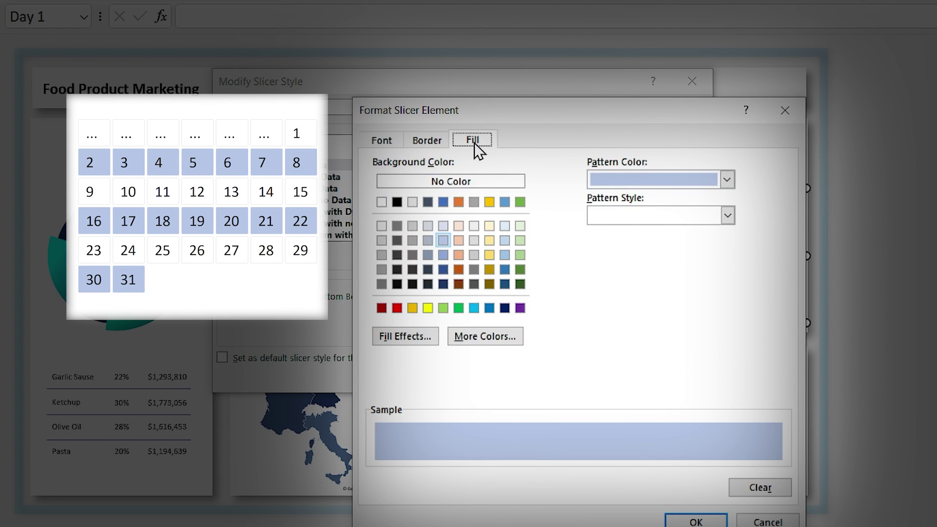
# - Fill selected days with data using a two-colour mint-to-white gradient
pyautogui.click(403, 338)
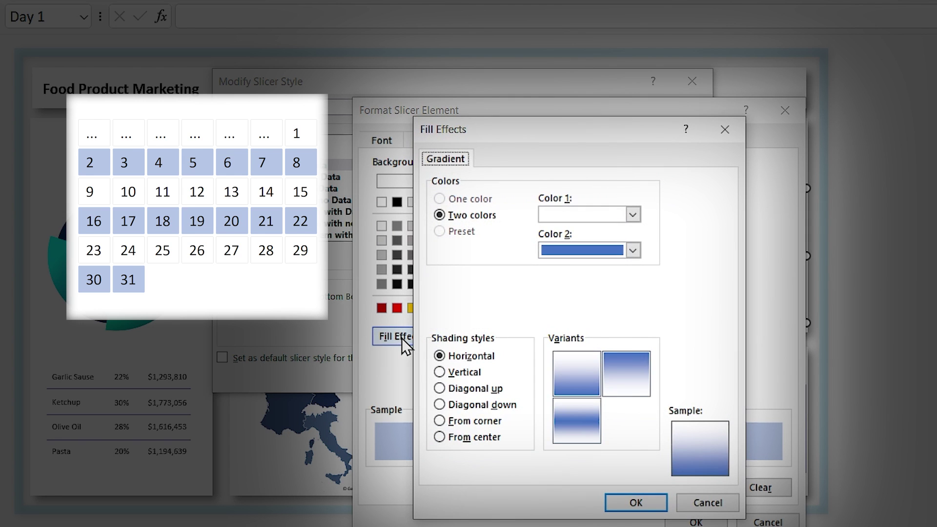
pyautogui.click(633, 215)
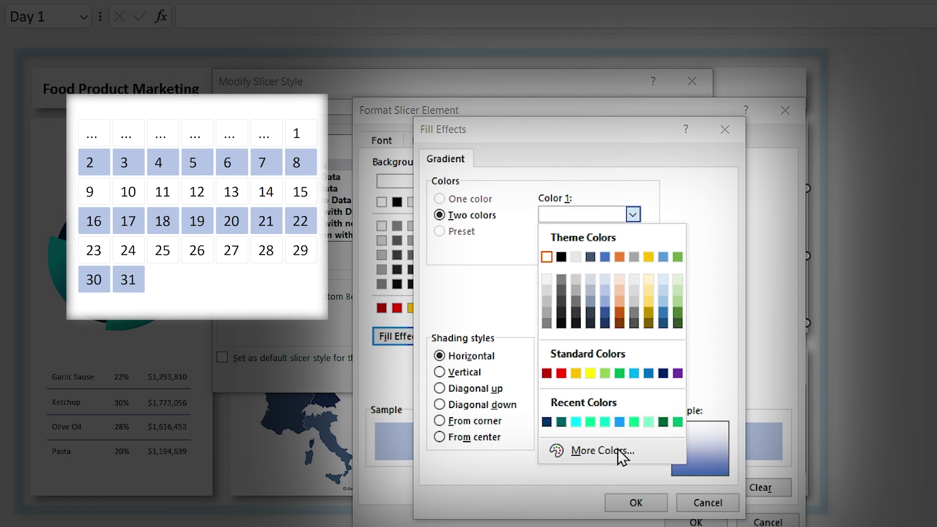
pyautogui.click(610, 453)
pyautogui.click(497, 288)
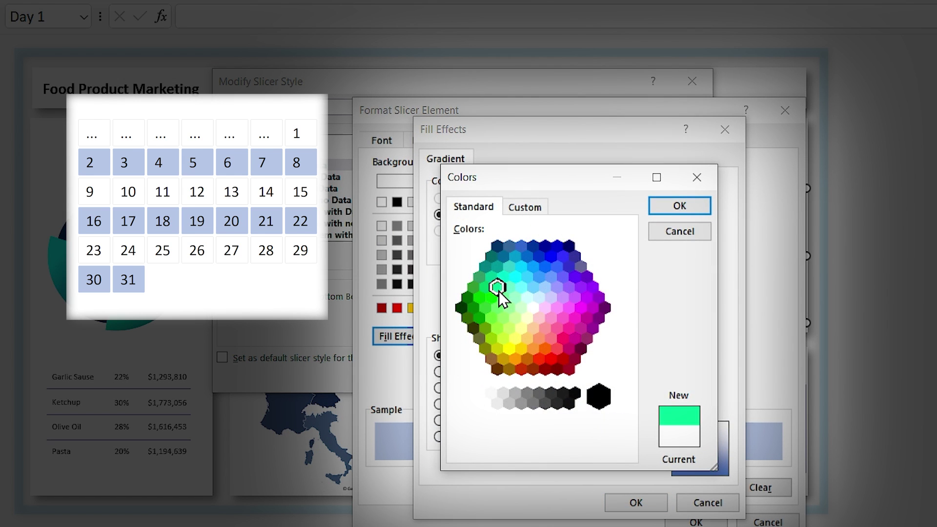
pyautogui.click(506, 295)
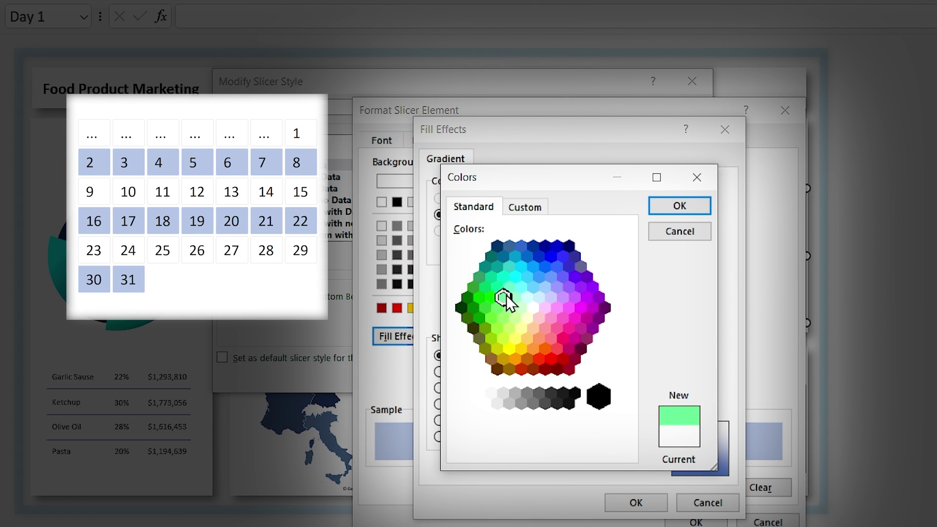
pyautogui.click(685, 206)
pyautogui.click(633, 251)
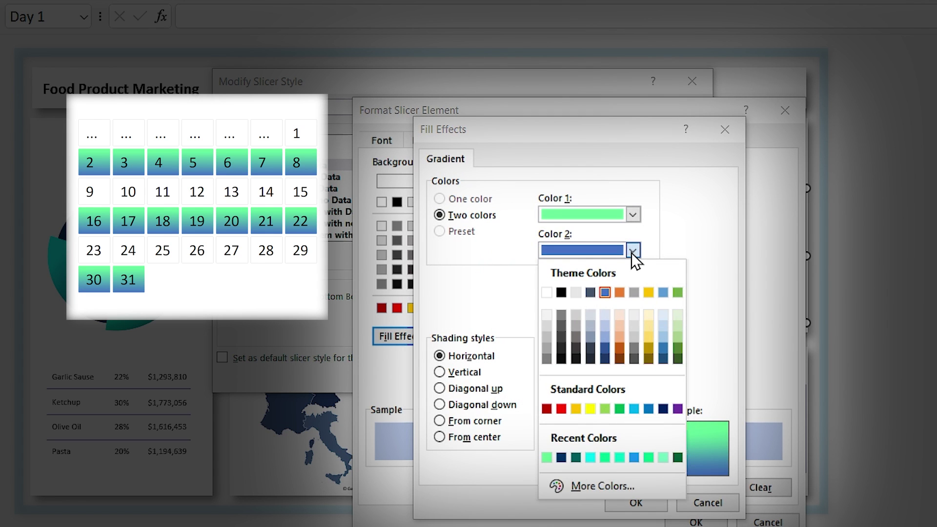
pyautogui.click(544, 314)
pyautogui.click(637, 503)
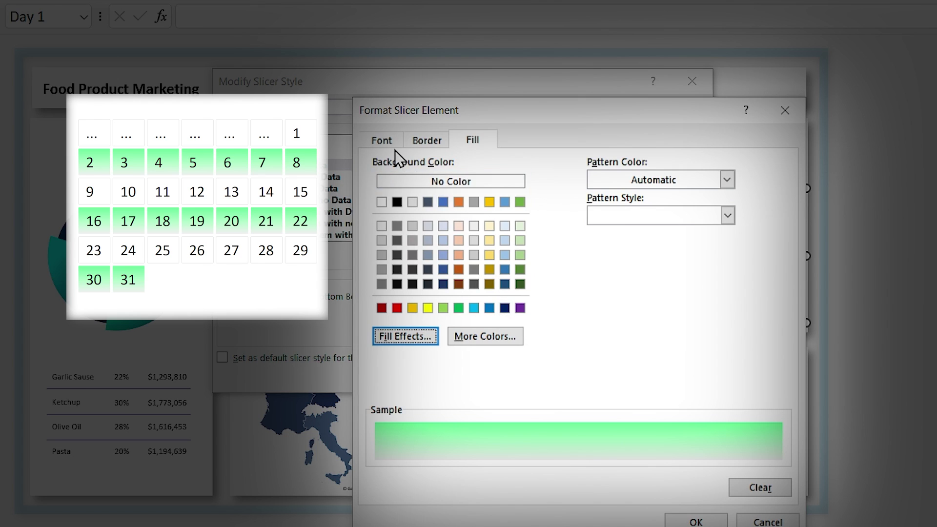
# - Set the selected days' font colour to dark green and confirm the formatting
pyautogui.click(385, 144)
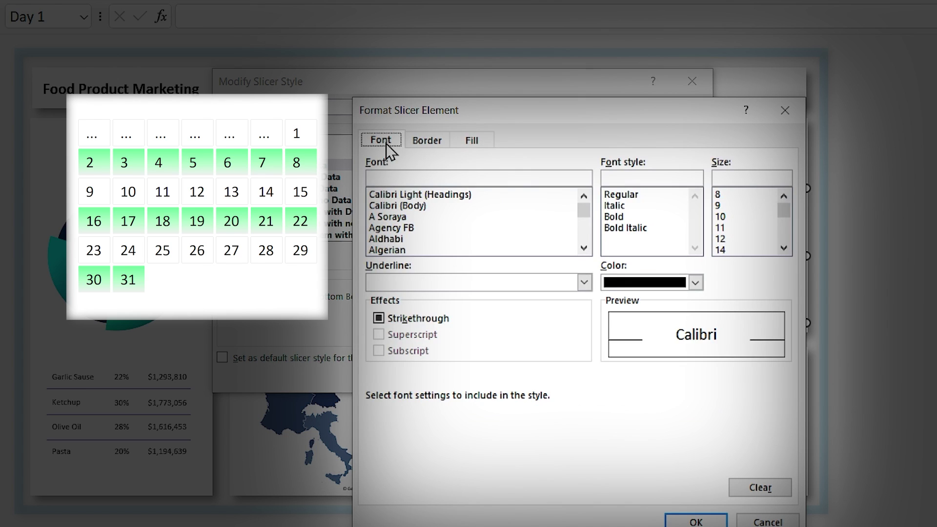
pyautogui.click(696, 284)
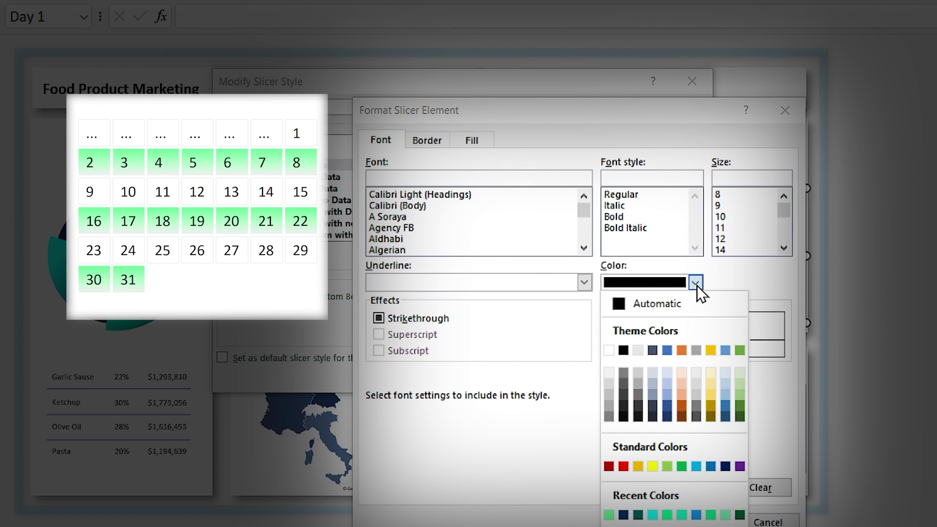
pyautogui.click(740, 416)
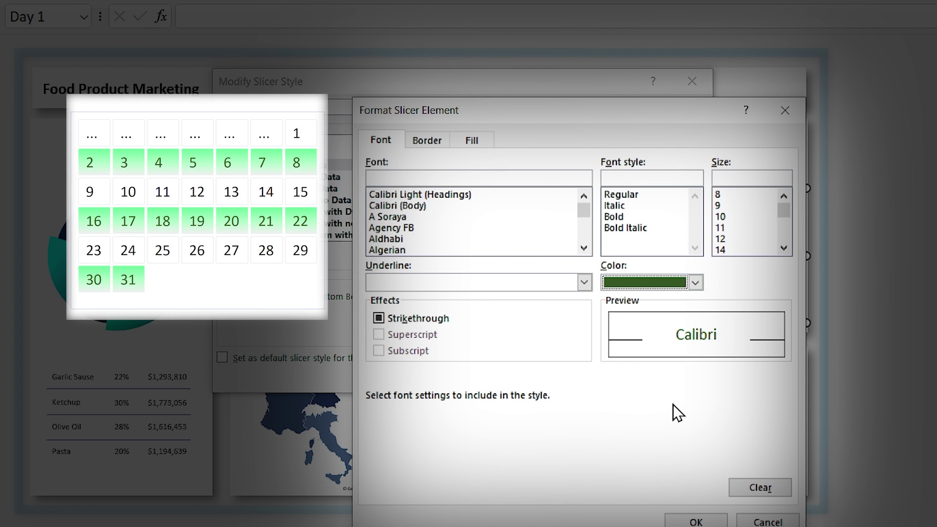
pyautogui.click(696, 521)
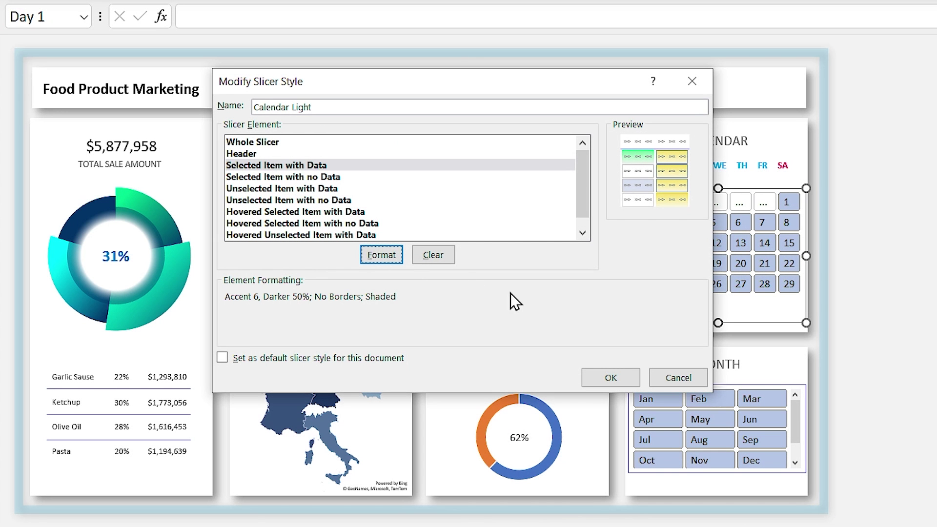
pyautogui.click(240, 190)
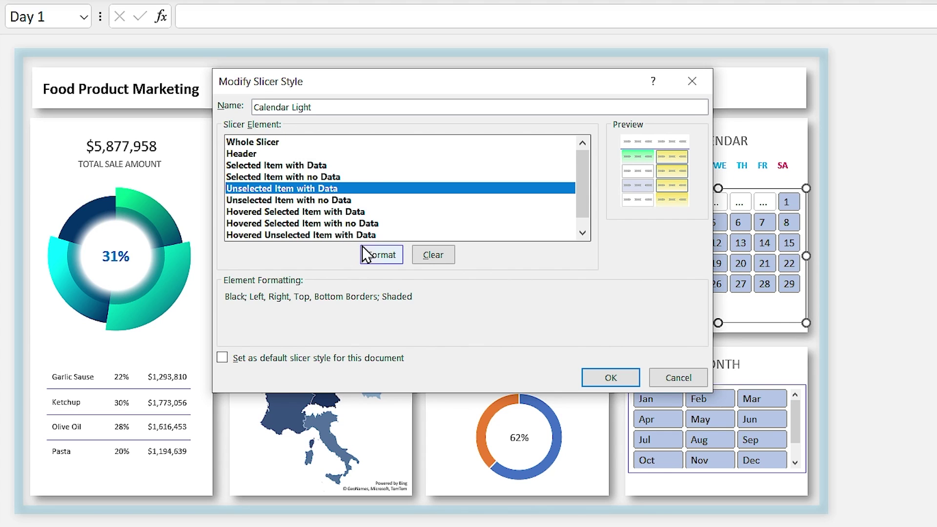
# - Give unselected days with data a light grey fill, no borders and grey text, then save the style
pyautogui.click(379, 254)
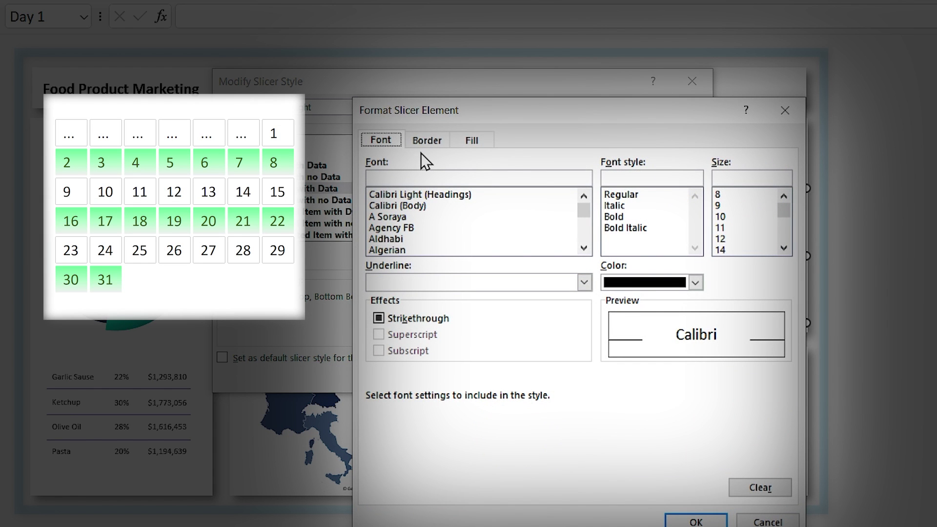
pyautogui.click(470, 140)
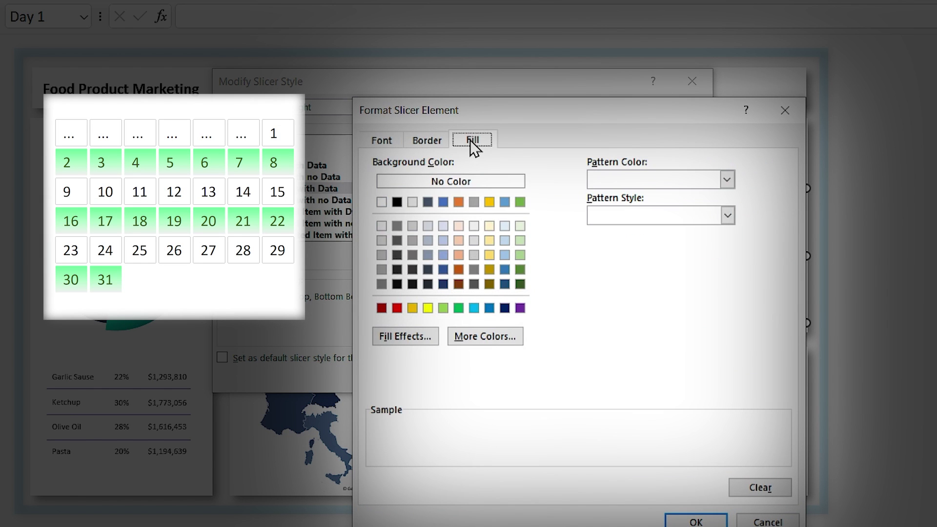
pyautogui.click(382, 226)
pyautogui.click(426, 141)
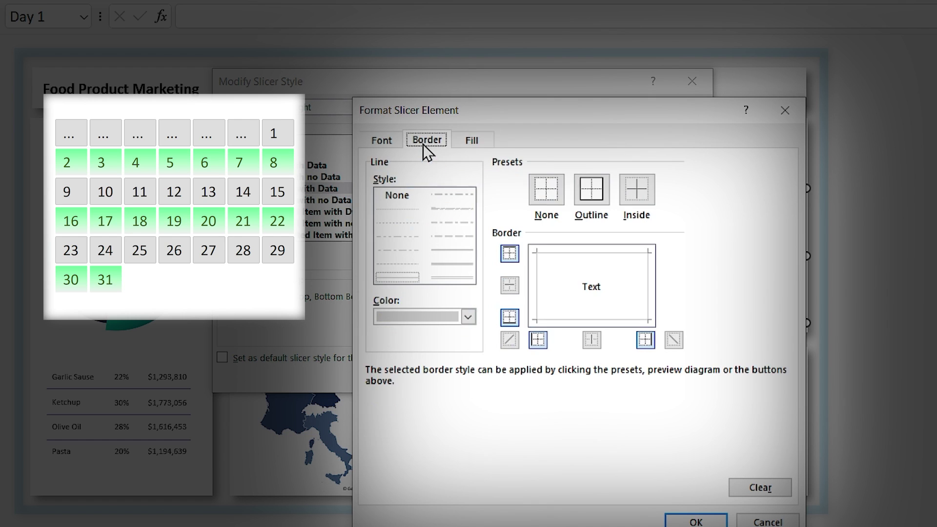
pyautogui.click(538, 200)
pyautogui.click(373, 142)
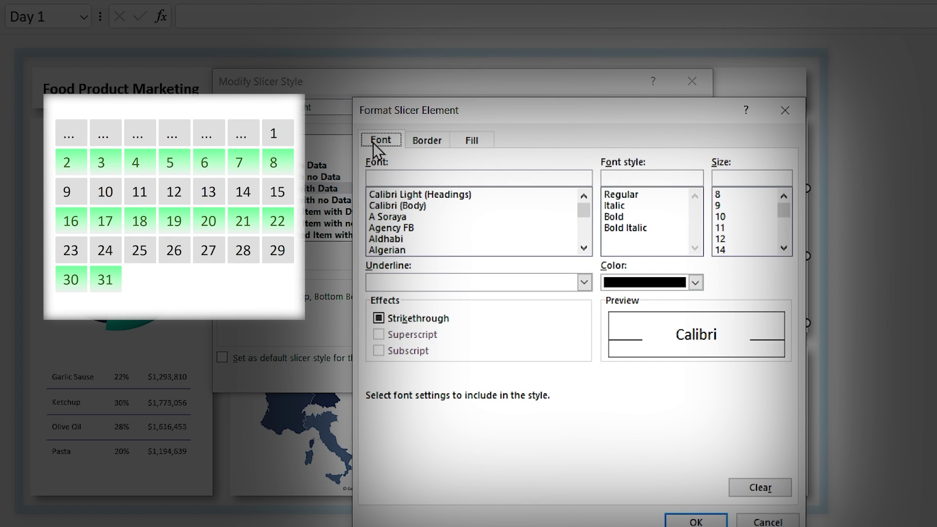
pyautogui.click(695, 283)
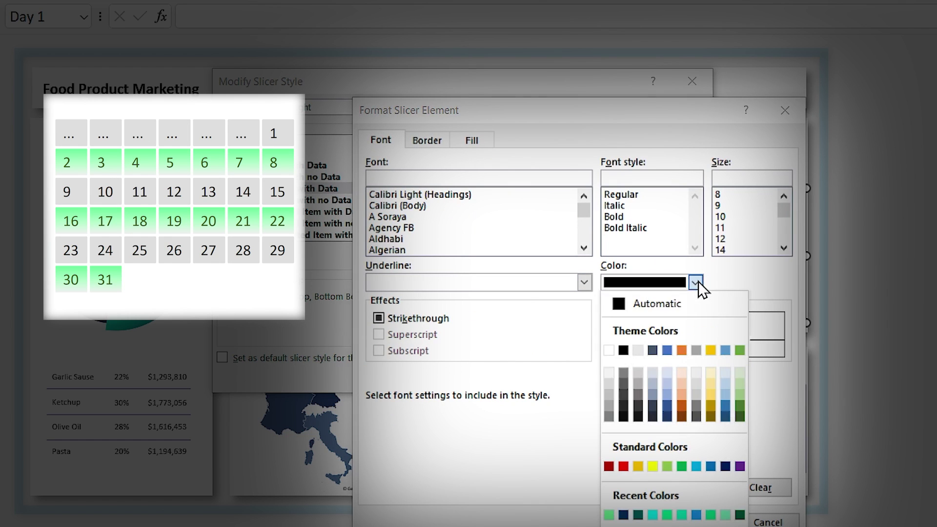
pyautogui.click(608, 417)
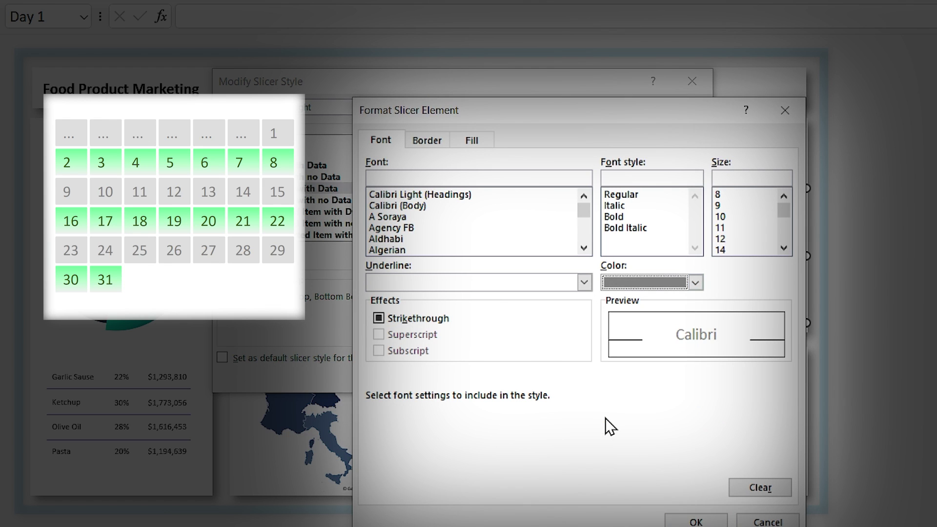
pyautogui.click(698, 521)
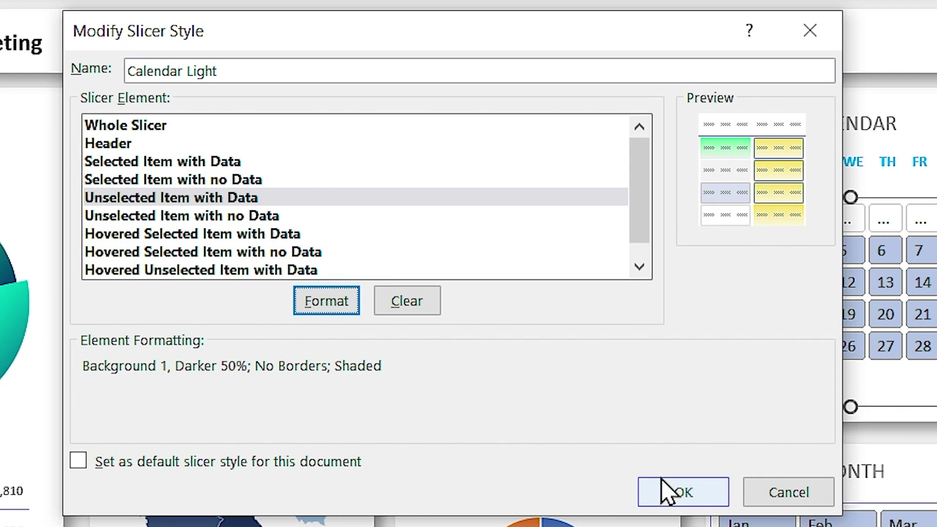
pyautogui.click(666, 490)
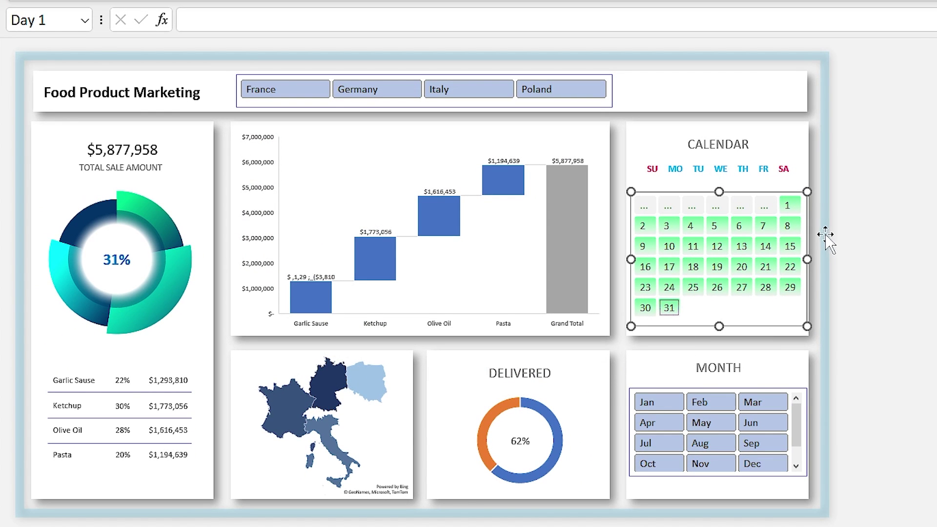
# - Reposition the dashboard background rectangle and drag the Months slicer taller to show all twelve months
pyautogui.click(834, 283)
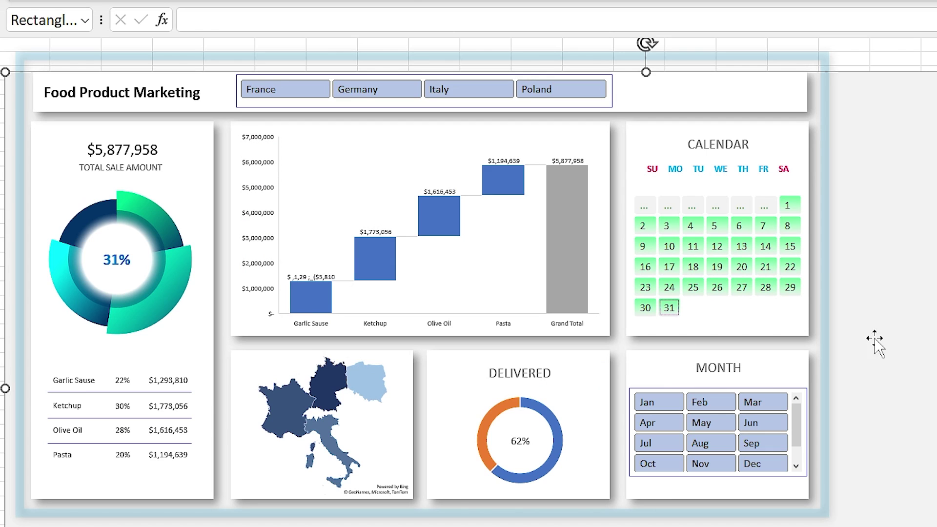
pyautogui.moveTo(879, 339); pyautogui.dragTo(861, 263)
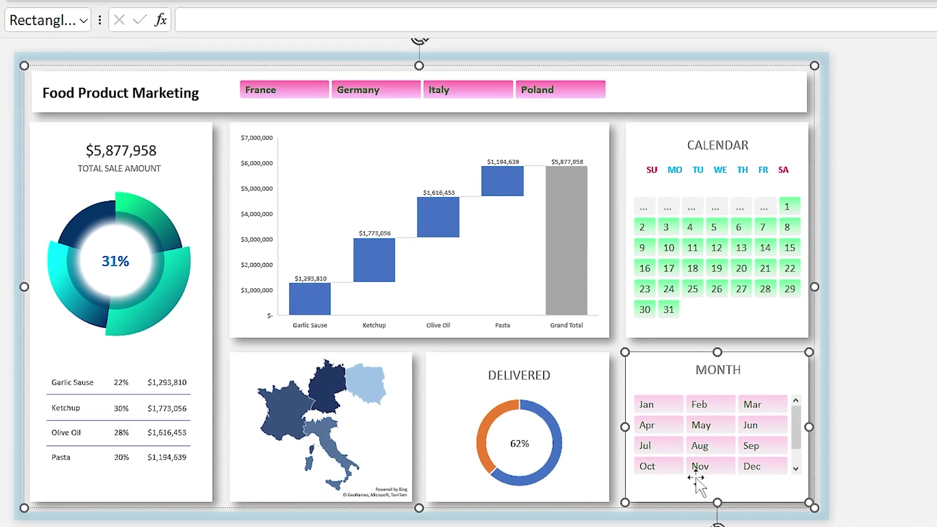
pyautogui.click(708, 479)
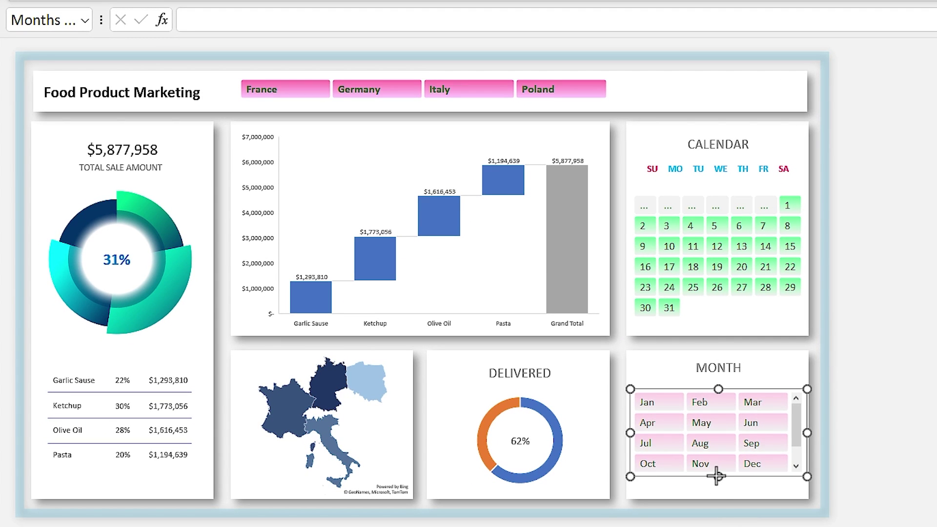
pyautogui.moveTo(719, 483); pyautogui.dragTo(718, 486)
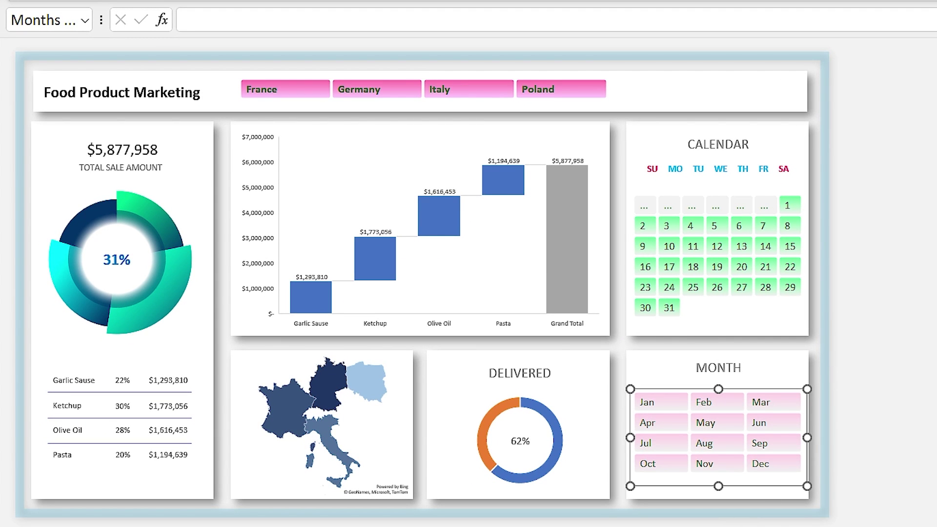
# - Give the waterfall bars a linear, top-to-bottom gradient fill
pyautogui.rightClick(434, 223)
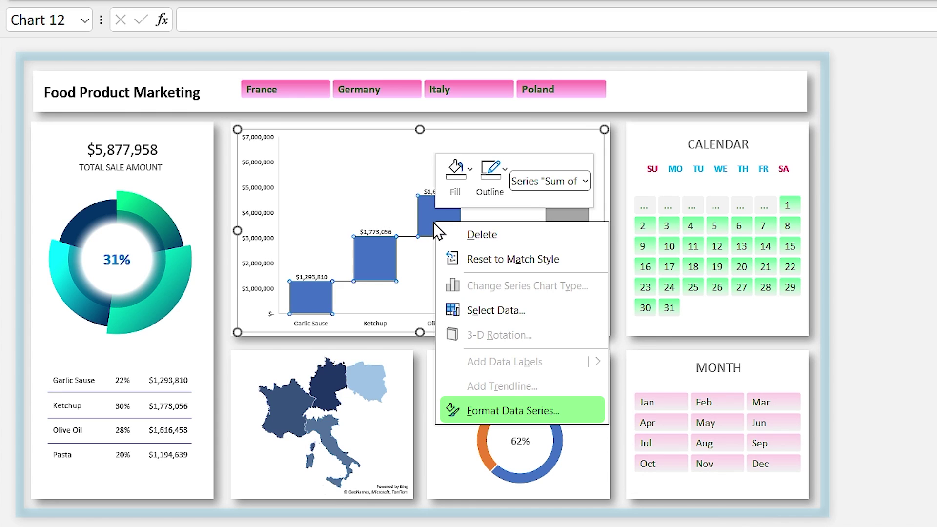
pyautogui.click(499, 415)
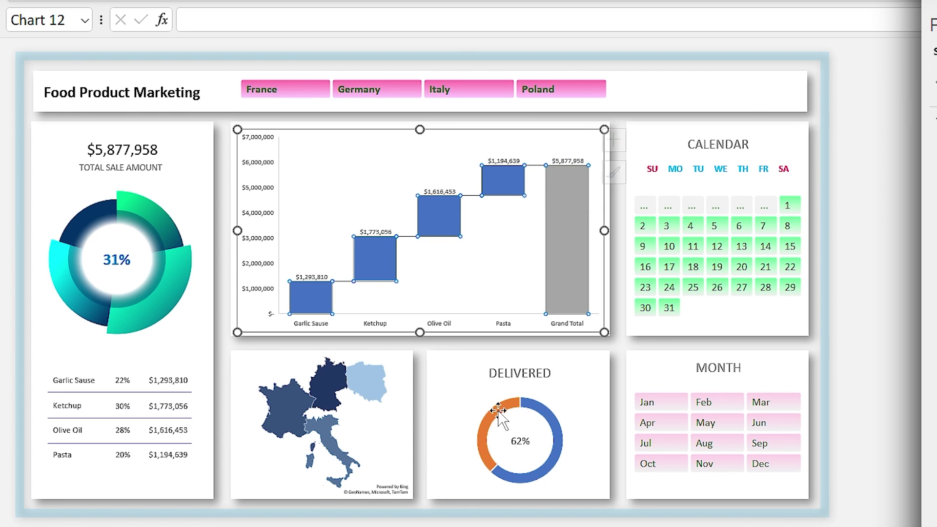
pyautogui.click(719, 88)
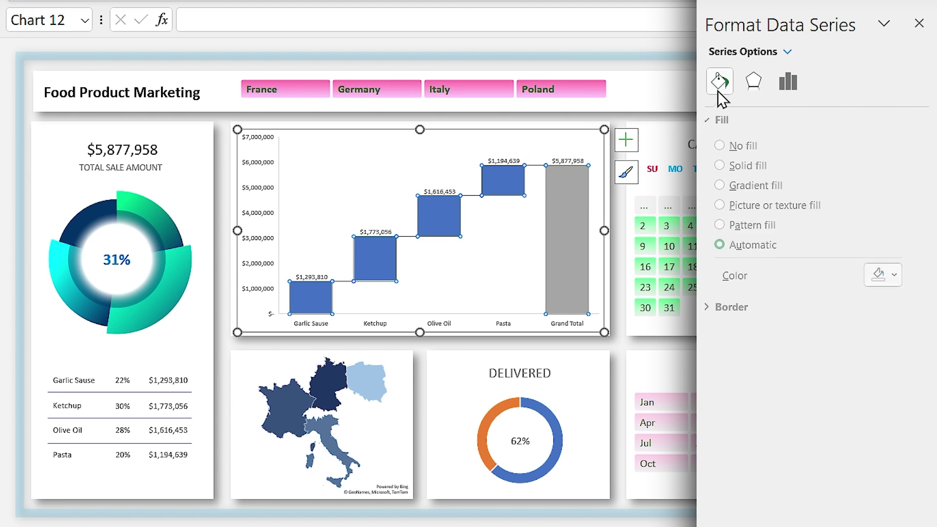
pyautogui.click(729, 185)
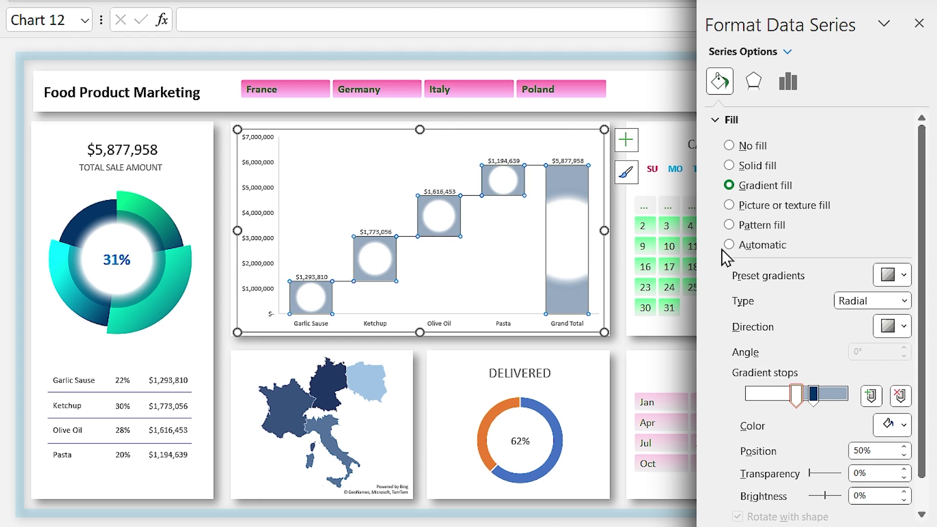
pyautogui.click(906, 301)
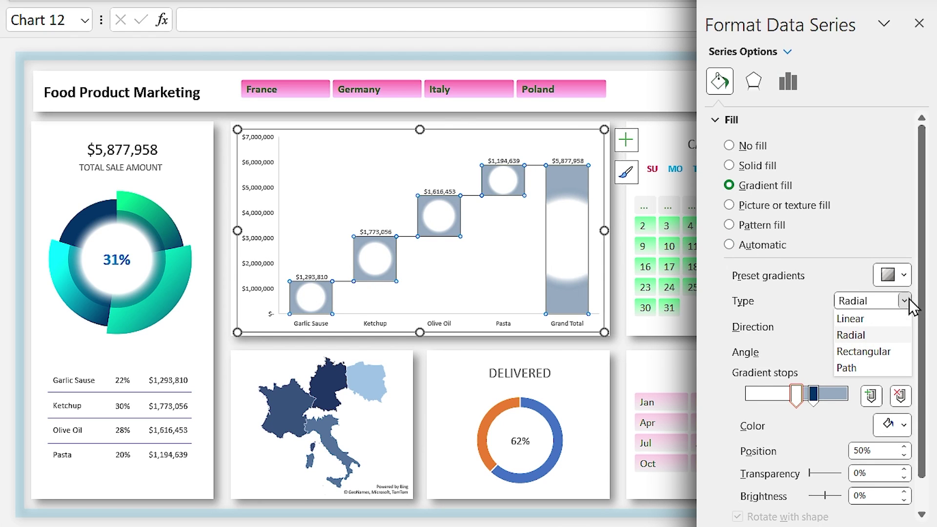
pyautogui.click(847, 318)
pyautogui.click(903, 326)
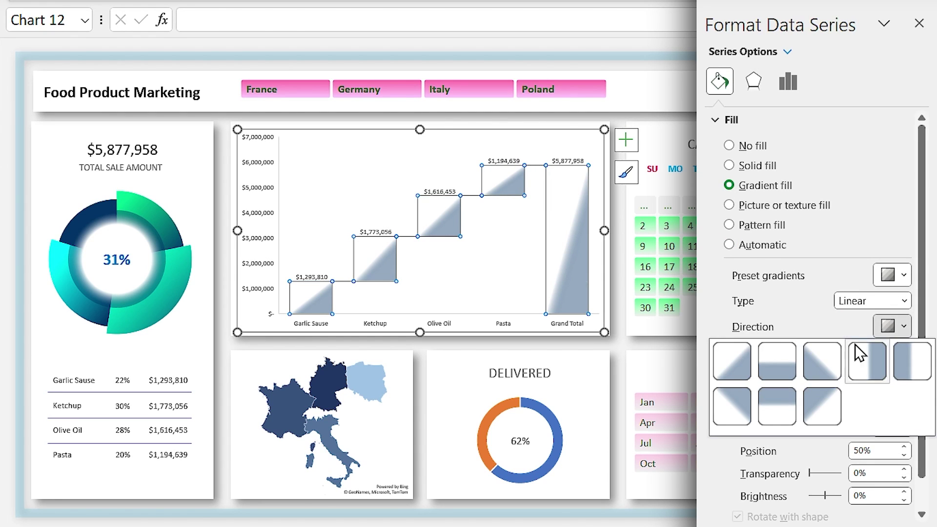
pyautogui.click(783, 372)
# - Set the bar gradient stops to green at the top and dark teal at the bottom
pyautogui.moveTo(796, 395); pyautogui.dragTo(830, 394)
pyautogui.click(746, 395)
pyautogui.click(904, 425)
pyautogui.click(807, 390)
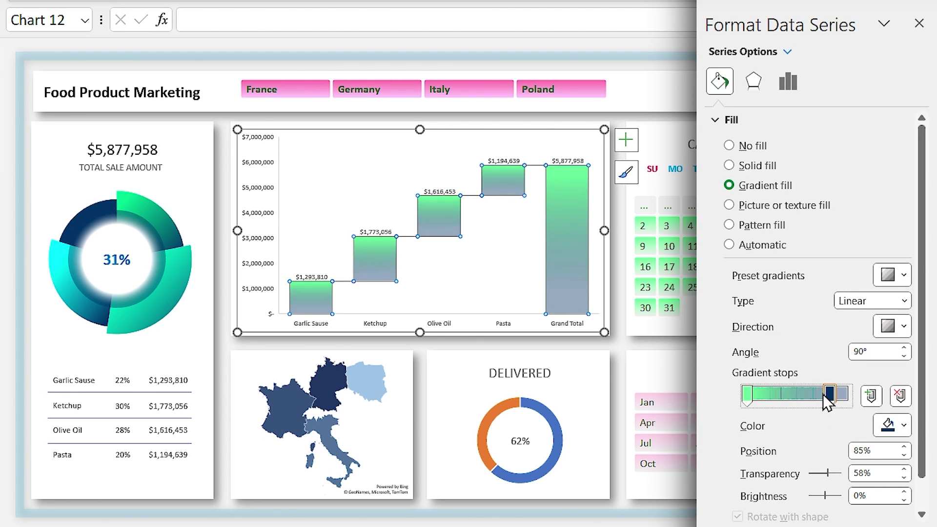
pyautogui.click(904, 425)
pyautogui.click(829, 373)
# - Add an outer shadow to the bars with 103% size, greater distance and 13 pt blur
pyautogui.click(730, 122)
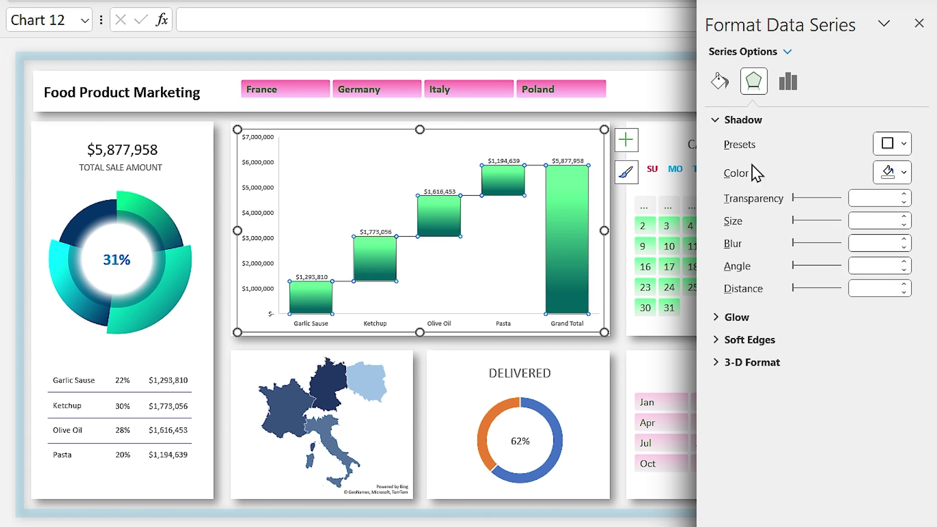
pyautogui.click(892, 143)
pyautogui.click(795, 280)
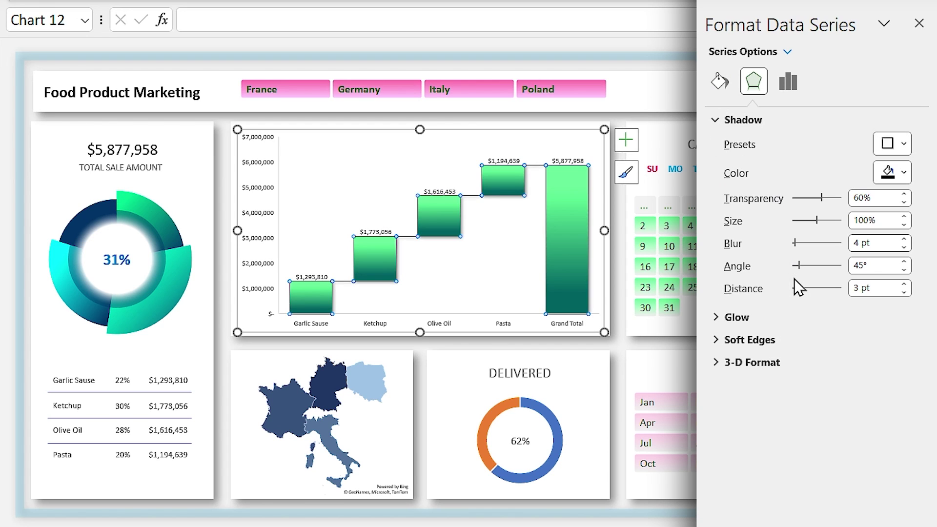
pyautogui.click(904, 217)
pyautogui.click(904, 217)
pyautogui.click(903, 216)
pyautogui.click(904, 284)
pyautogui.click(904, 284)
pyautogui.click(904, 284)
pyautogui.click(904, 284)
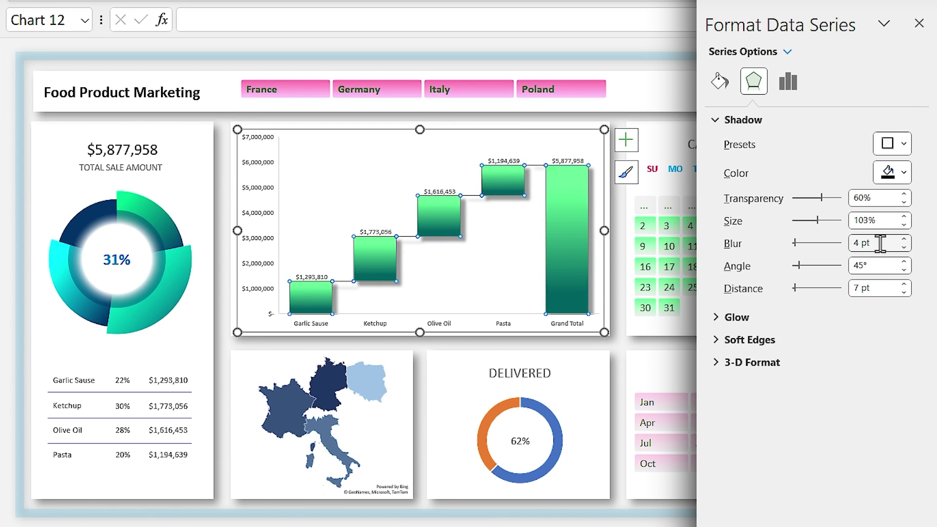
pyautogui.doubleClick(881, 243)
pyautogui.write('13')
pyautogui.press('Return')
# - Give the Grand Total bar a vertical linear gradient from blue at 15% to navy at 86%
pyautogui.click(566, 229)
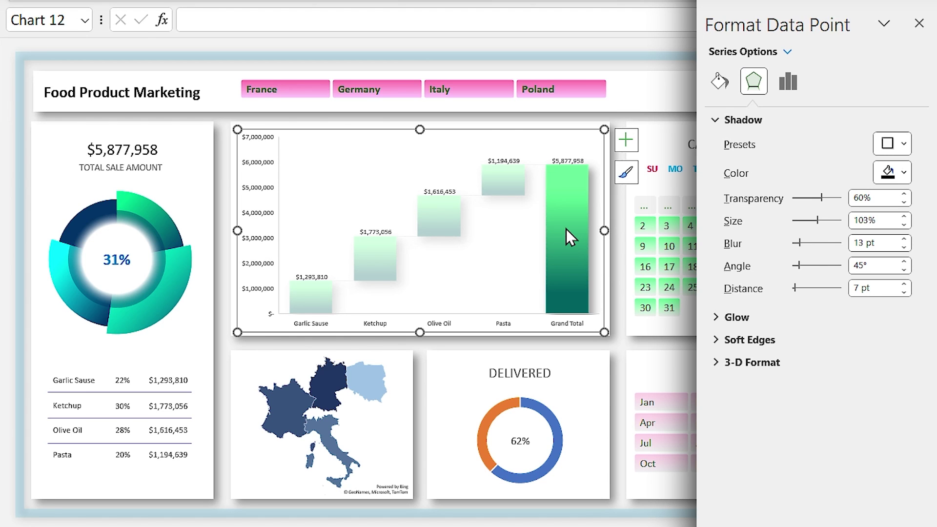
pyautogui.click(718, 81)
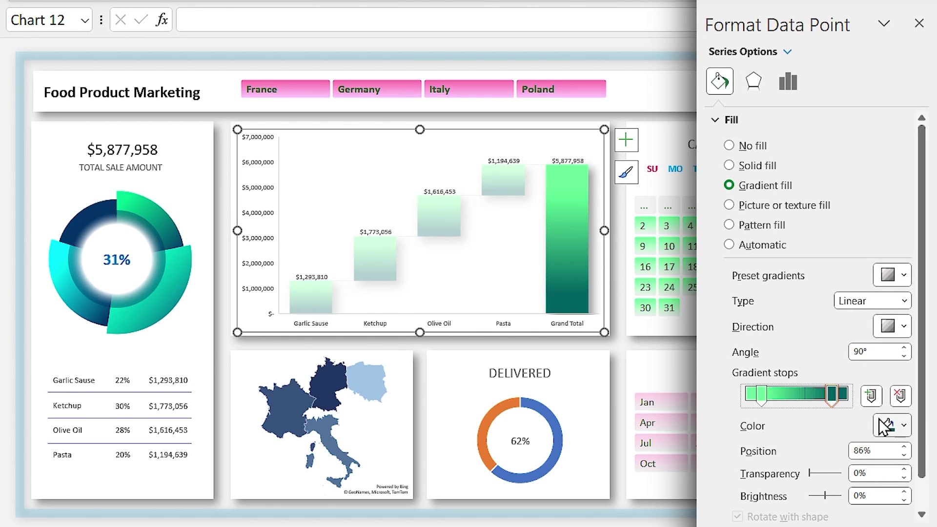
pyautogui.click(896, 428)
pyautogui.click(806, 381)
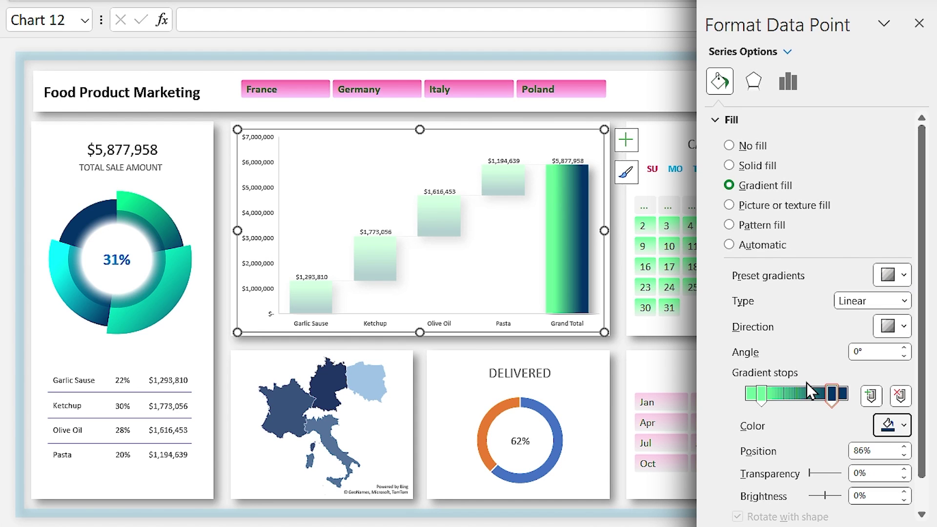
pyautogui.click(762, 396)
pyautogui.click(887, 429)
pyautogui.click(901, 332)
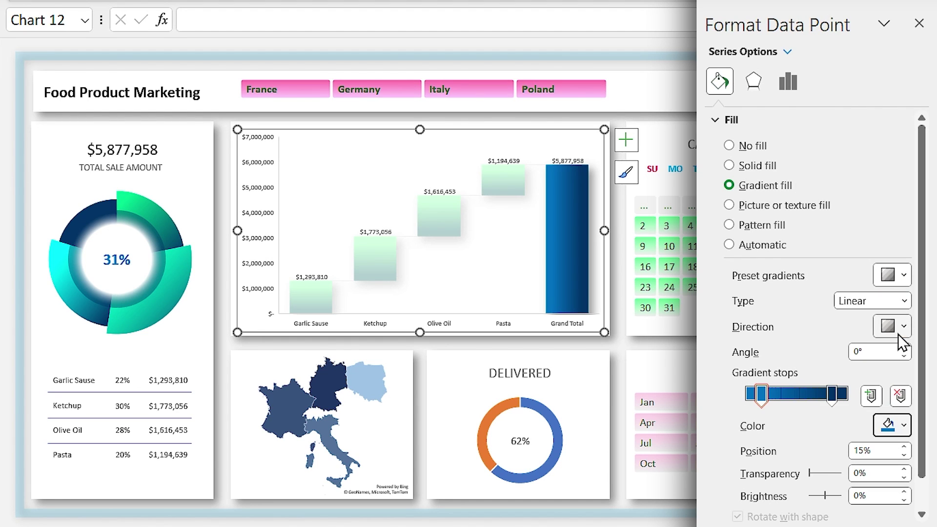
pyautogui.click(903, 301)
pyautogui.click(898, 317)
pyautogui.click(895, 327)
pyautogui.click(789, 359)
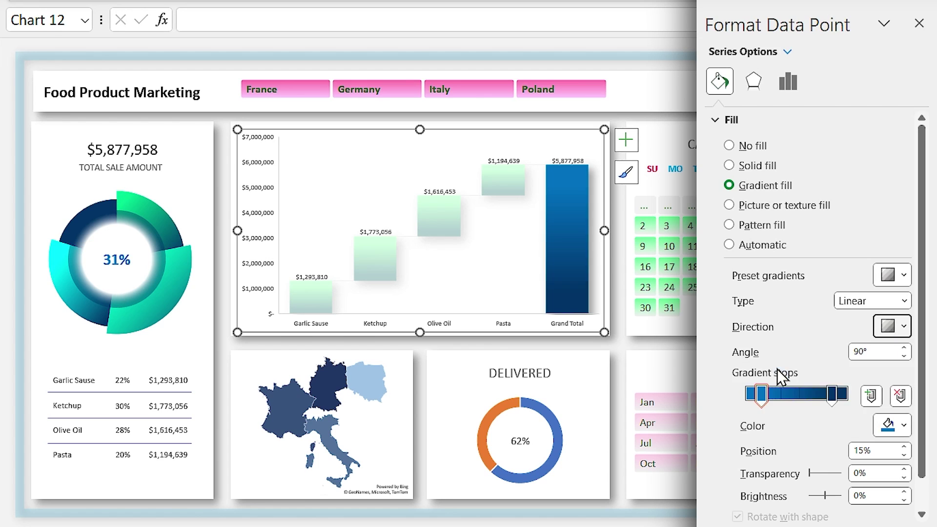
pyautogui.click(350, 418)
pyautogui.click(324, 394)
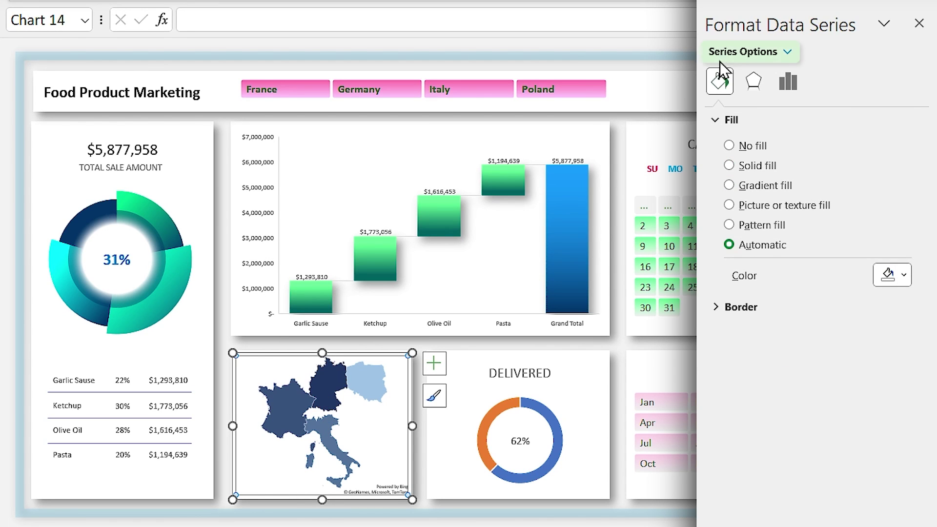
# - Switch the map to a diverging three-colour scheme with a blue midpoint and recent-colour maximum
pyautogui.click(786, 84)
pyautogui.click(715, 142)
pyautogui.click(833, 163)
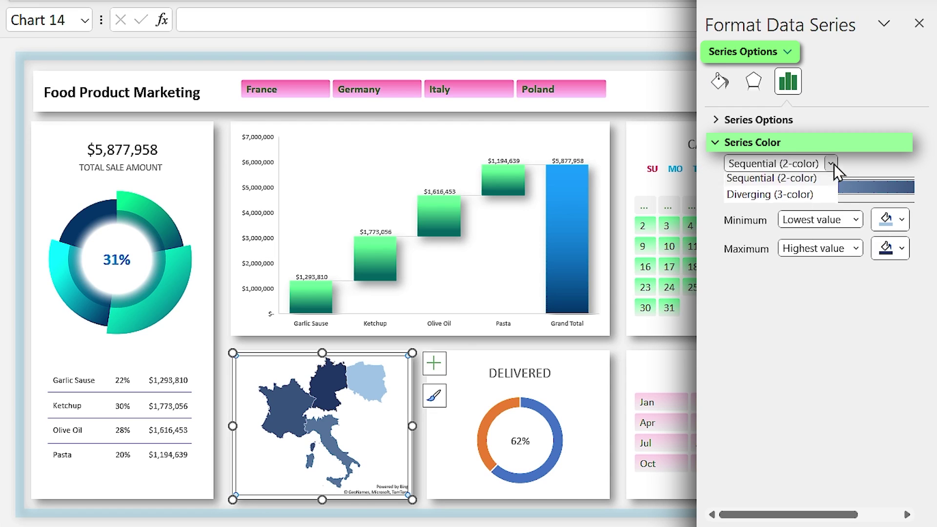
pyautogui.click(778, 194)
pyautogui.click(901, 220)
pyautogui.click(900, 220)
pyautogui.click(901, 248)
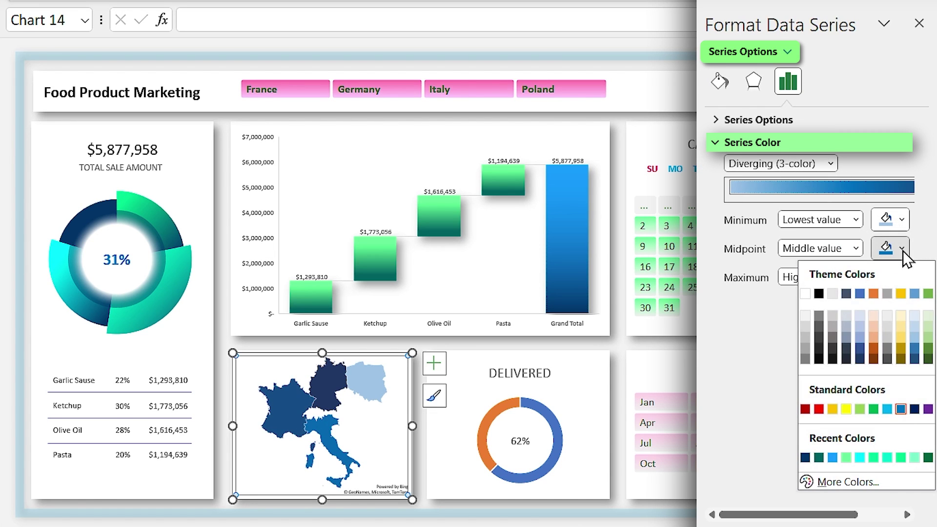
pyautogui.click(899, 412)
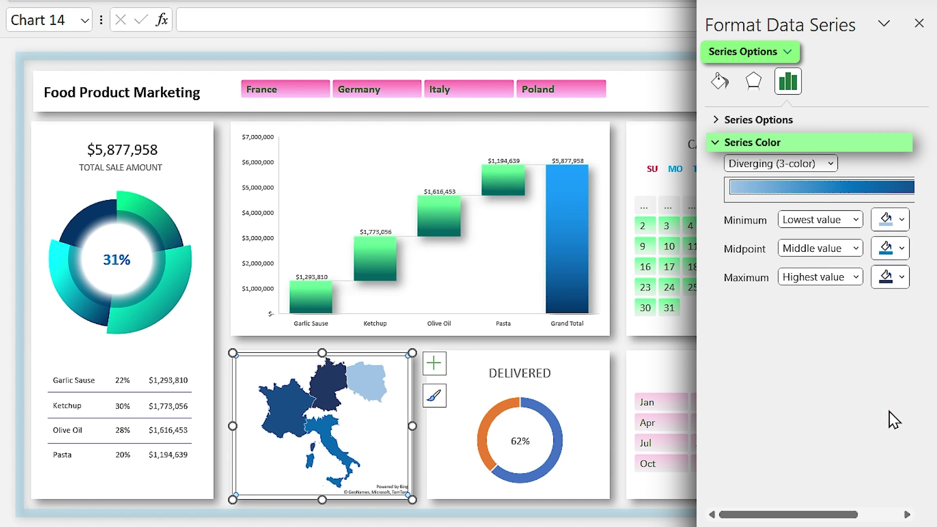
pyautogui.click(901, 280)
pyautogui.click(806, 486)
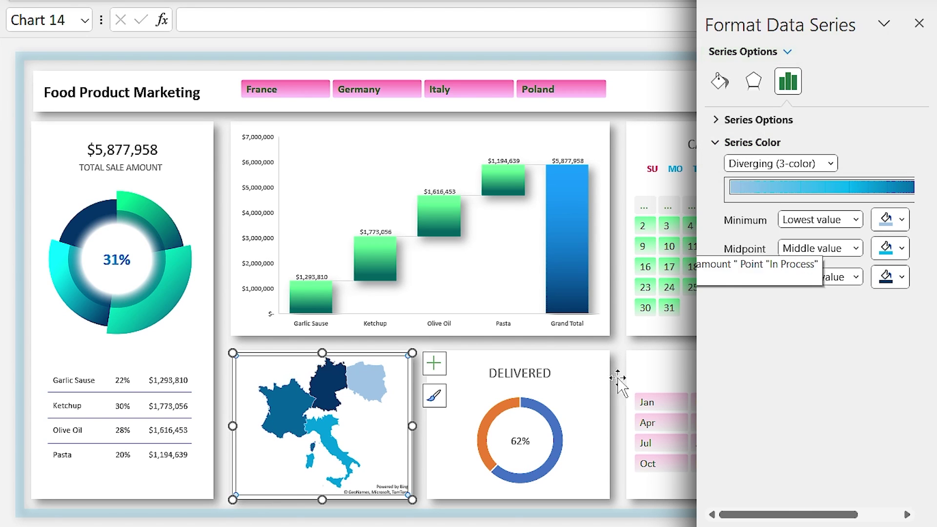
# - Give the country map an outer shadow preset
pyautogui.click(754, 81)
pyautogui.click(894, 147)
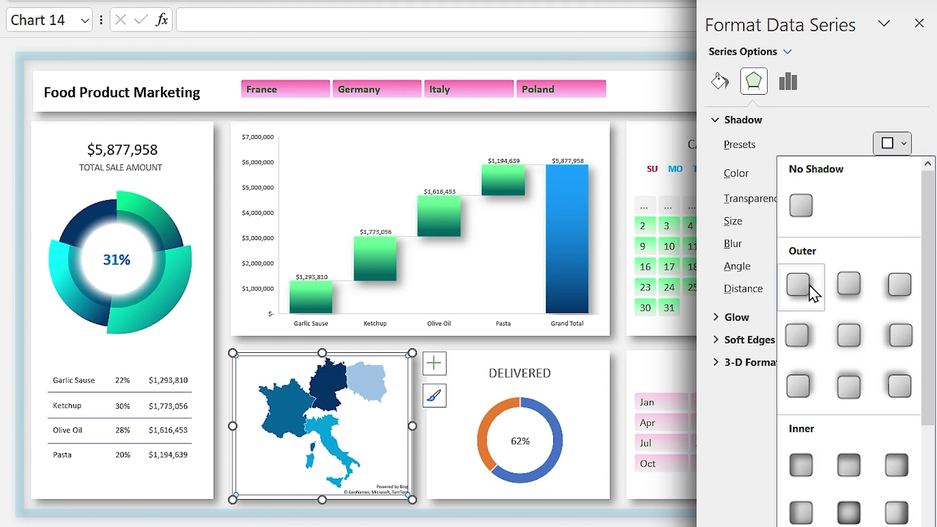
pyautogui.click(810, 285)
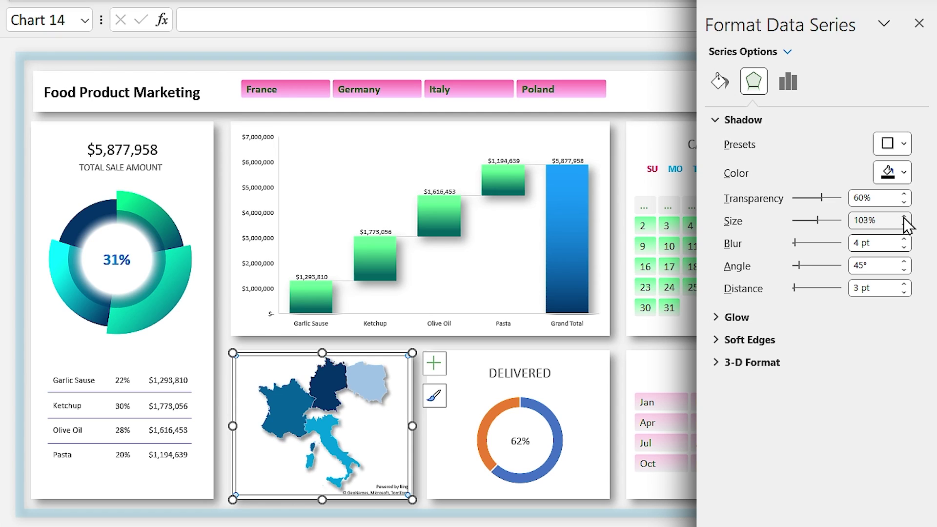
pyautogui.click(561, 440)
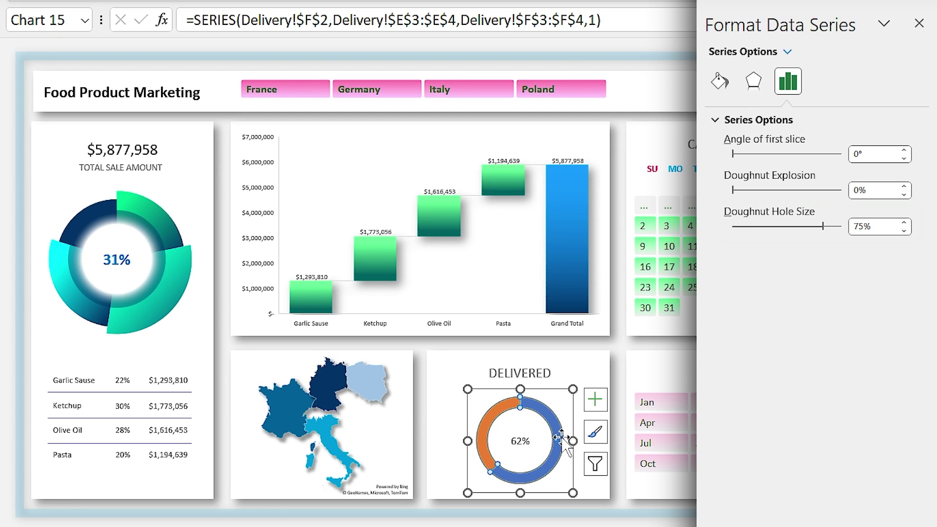
# - Set the DELIVERED doughnut's hole size to 50%
pyautogui.doubleClick(881, 227)
pyautogui.write('50')
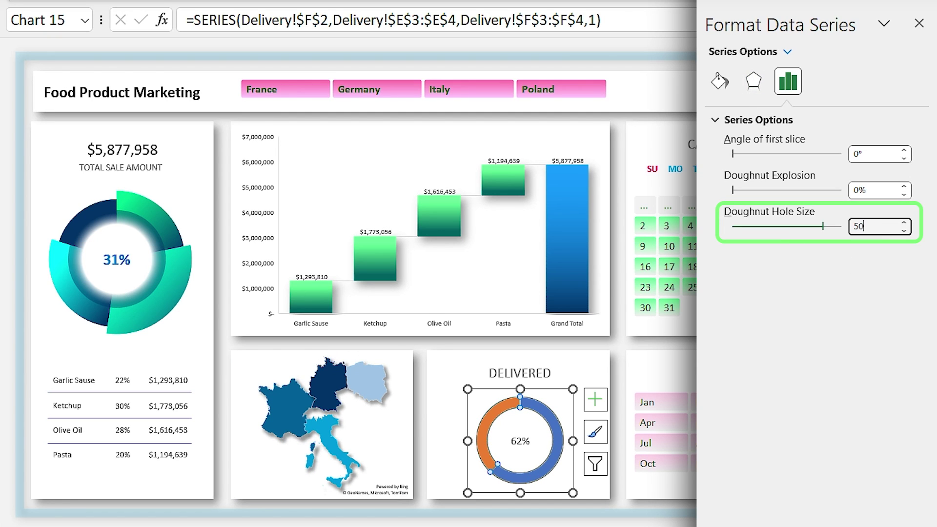
pyautogui.press('Return')
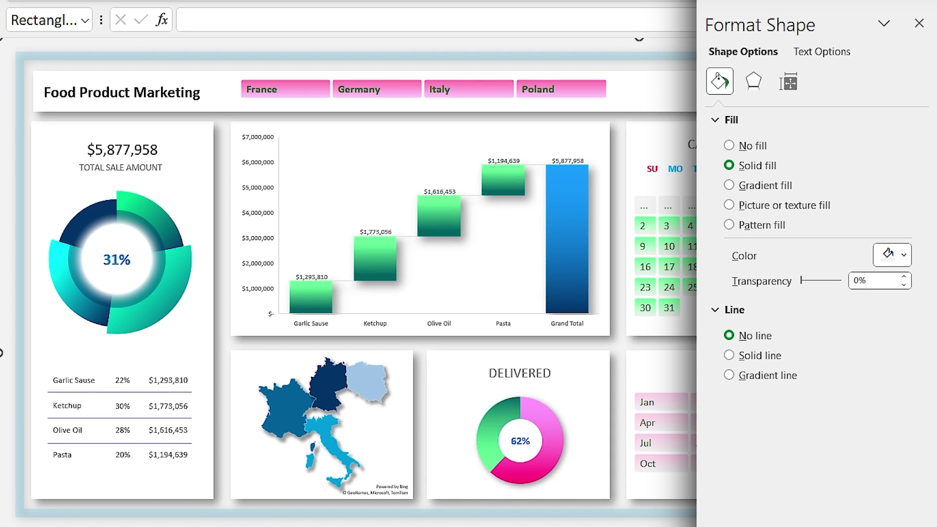
# - Give the Food Product Marketing title text a Linear Right gradient fill from green to blue
pyautogui.click(167, 96)
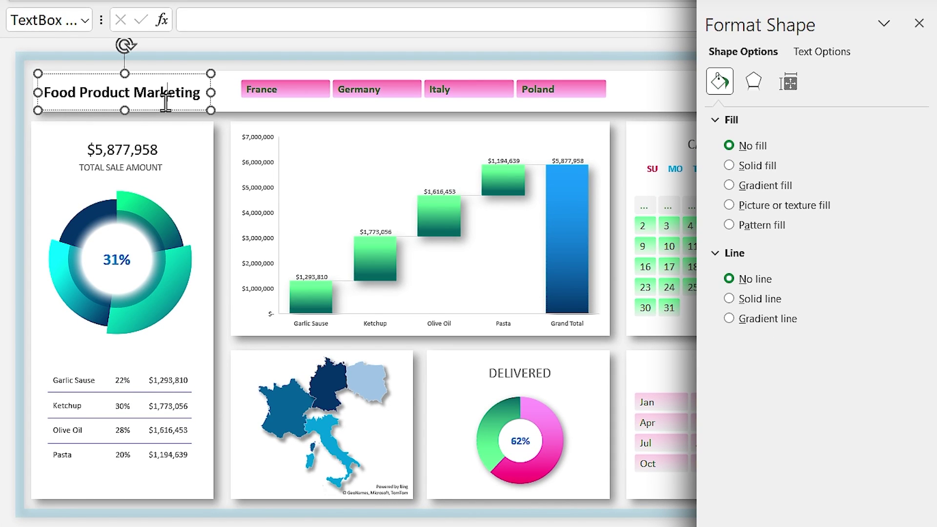
pyautogui.click(843, 58)
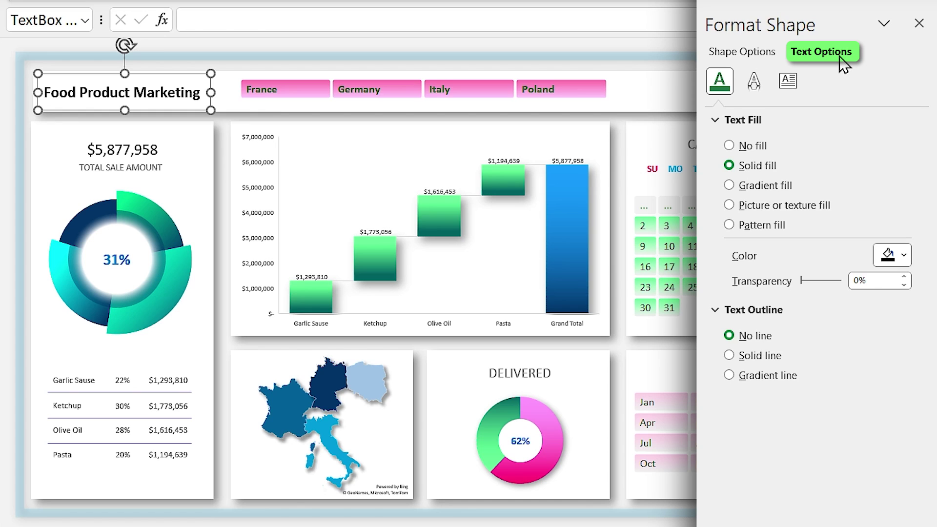
pyautogui.click(732, 187)
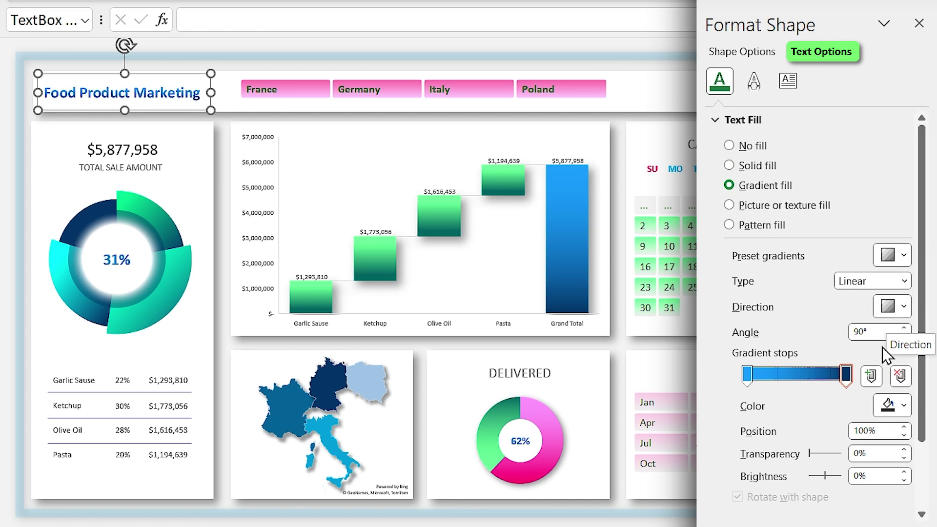
pyautogui.click(903, 286)
pyautogui.click(905, 286)
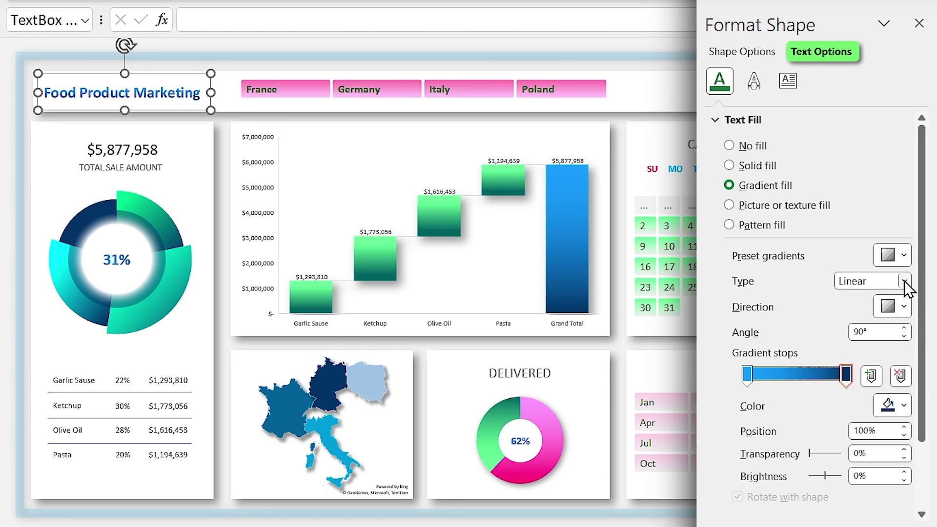
pyautogui.click(907, 307)
pyautogui.click(872, 346)
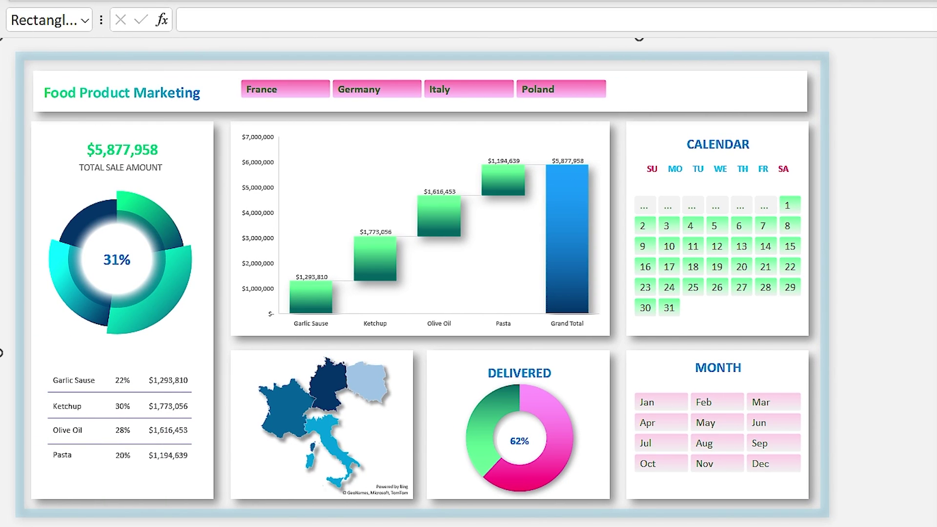
# - Draw a moon shape at the header's right end, then copy the sheet as Dashboard Light (2)
pyautogui.click(105, 3)
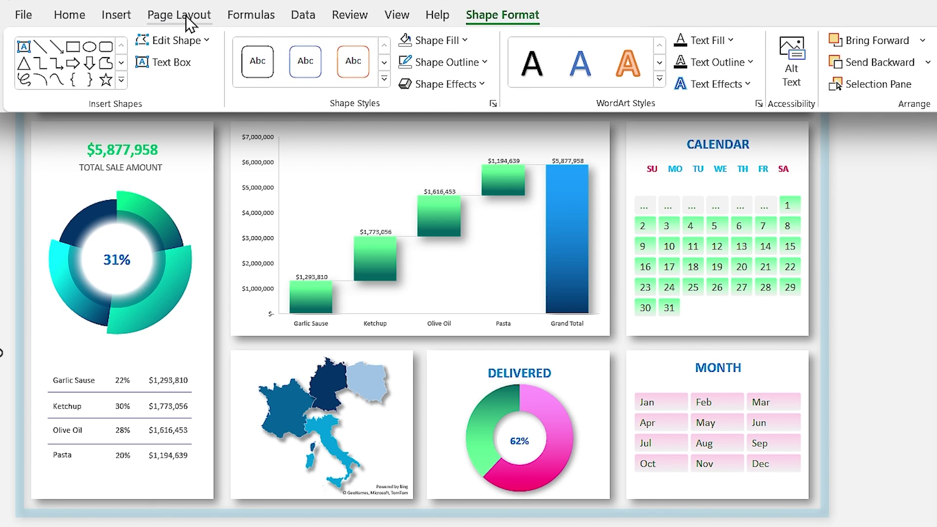
pyautogui.click(115, 14)
pyautogui.click(256, 41)
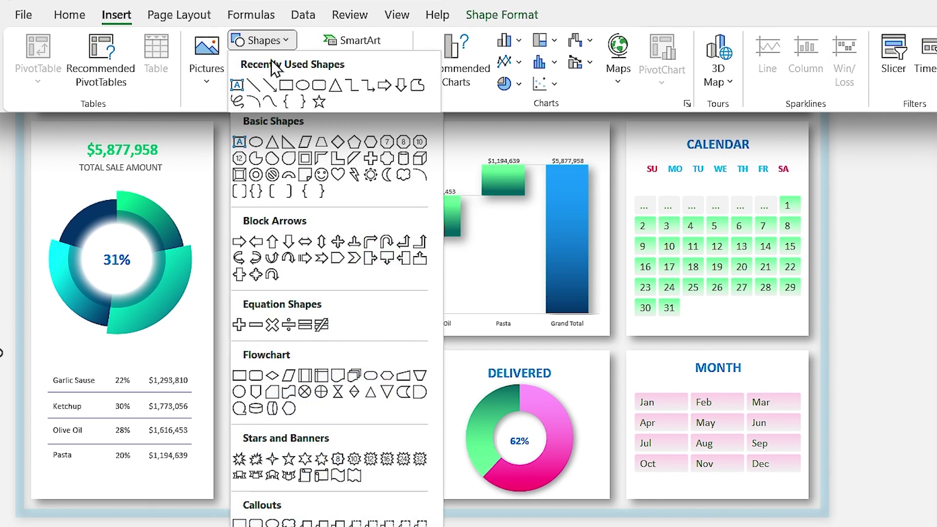
pyautogui.click(387, 174)
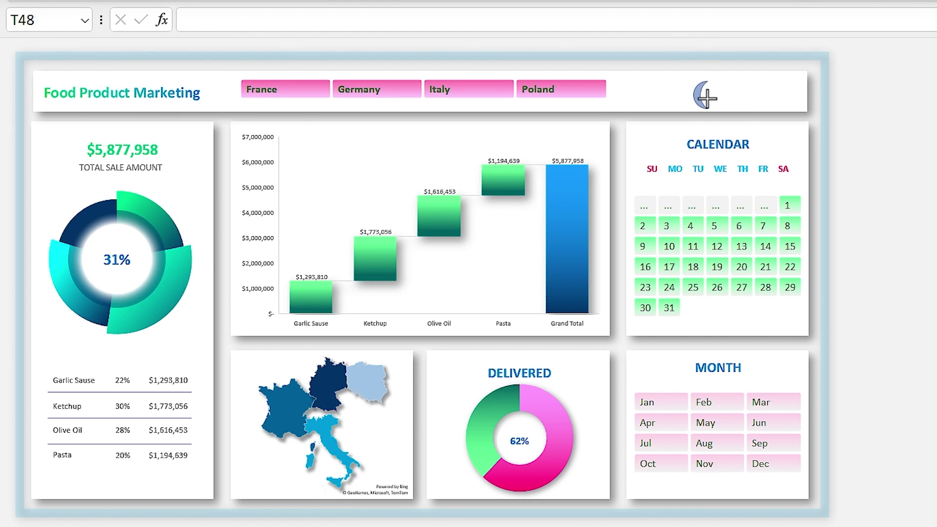
pyautogui.moveTo(711, 102); pyautogui.dragTo(718, 92)
pyautogui.click(831, 188)
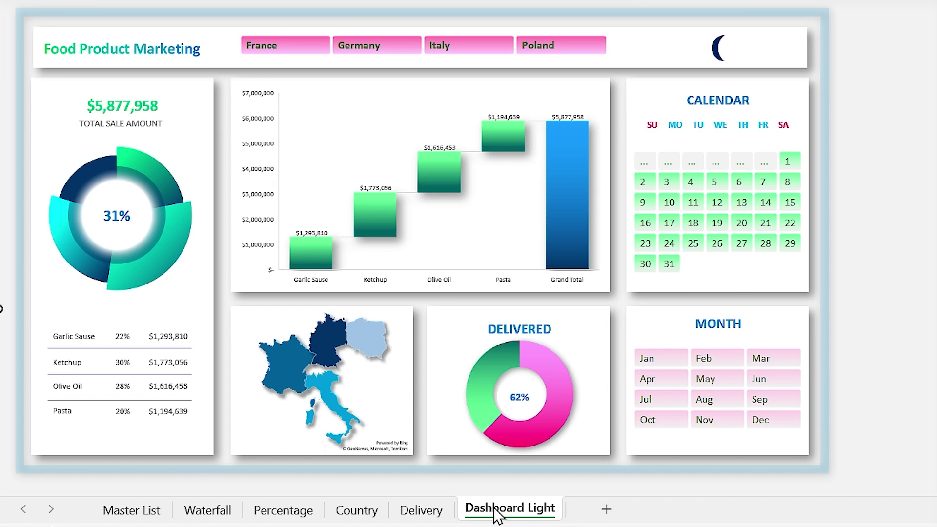
pyautogui.moveTo(496, 513); pyautogui.dragTo(606, 510)
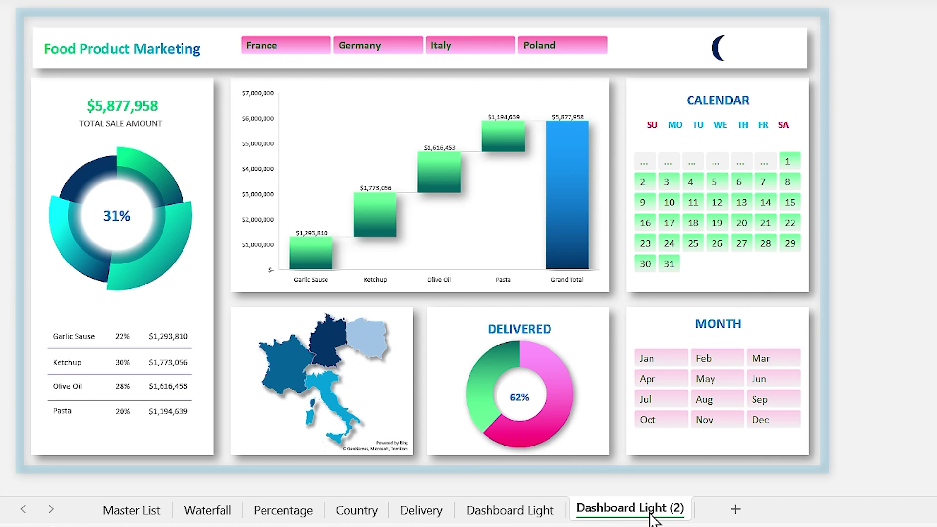
# - Rename the copied sheet from Dashboard Light (2) to Dashboard Dark
pyautogui.doubleClick(651, 518)
pyautogui.moveTo(637, 512); pyautogui.dragTo(722, 515)
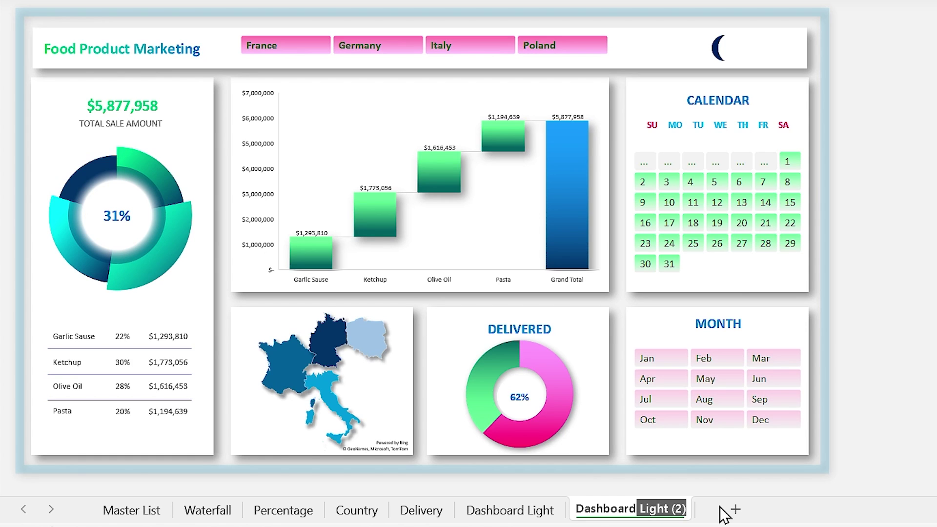
pyautogui.press('BackSpace')
pyautogui.write('Dark')
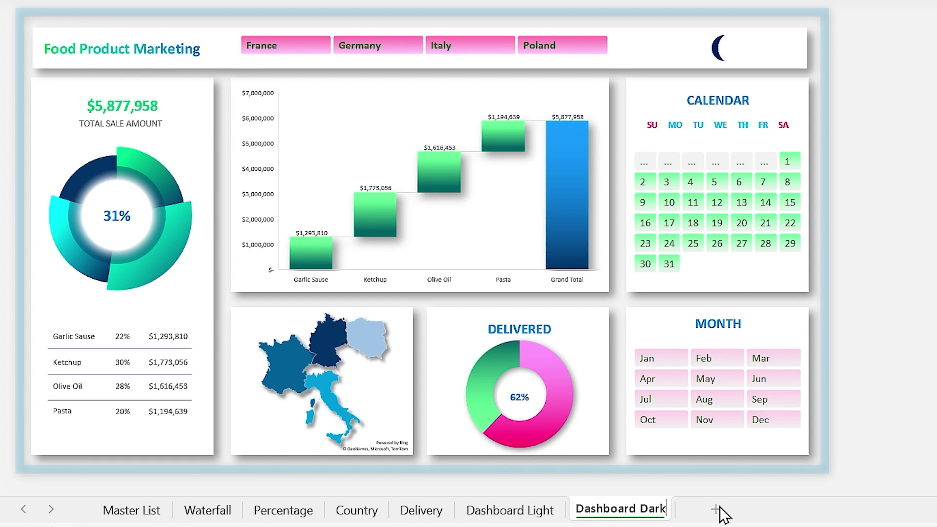
pyautogui.press('Return')
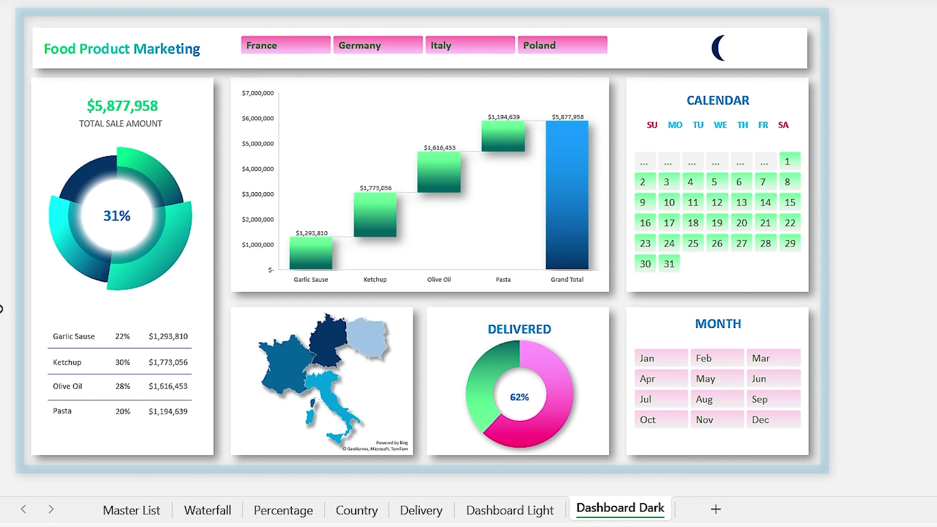
# - Hide all sheet objects, then show only Rectangle 1, Frame 2 and Group 3
pyautogui.hotkey('alt', 'F10')
pyautogui.click(816, 53)
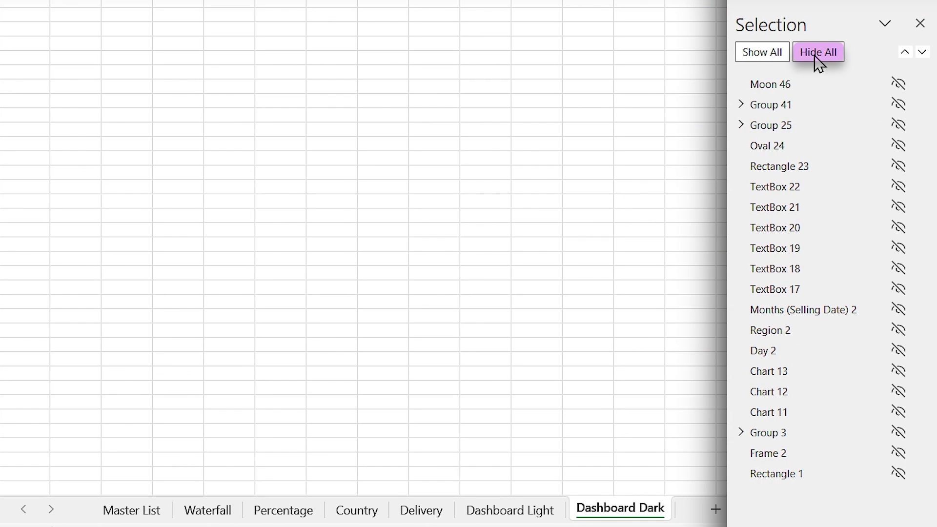
pyautogui.click(898, 474)
pyautogui.click(897, 453)
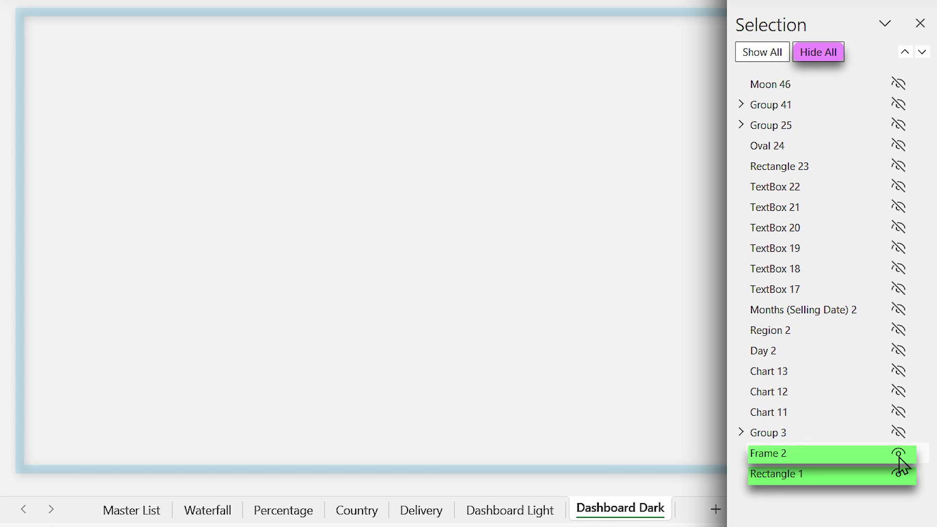
pyautogui.click(898, 433)
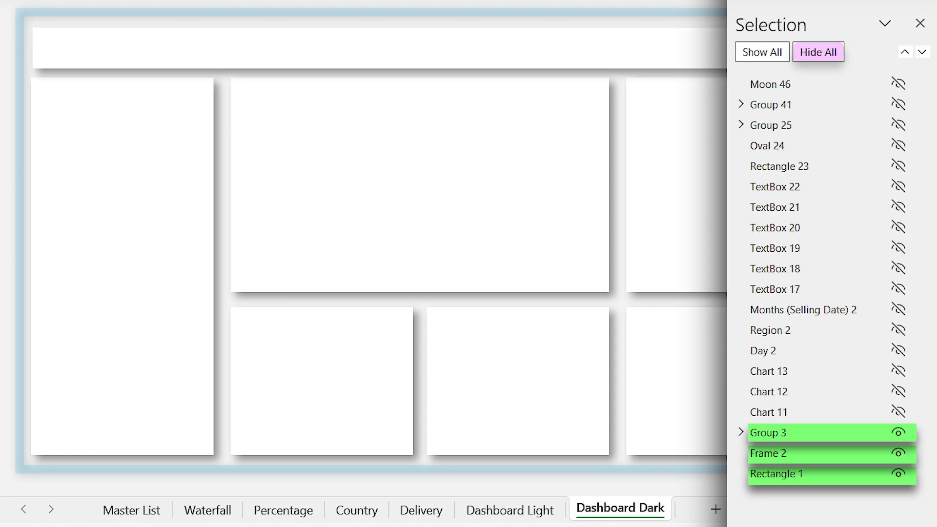
# - Give the white panel group a dark navy gradient fill and the background shape a dark navy solid fill
pyautogui.hotkey('alt', 'F10')
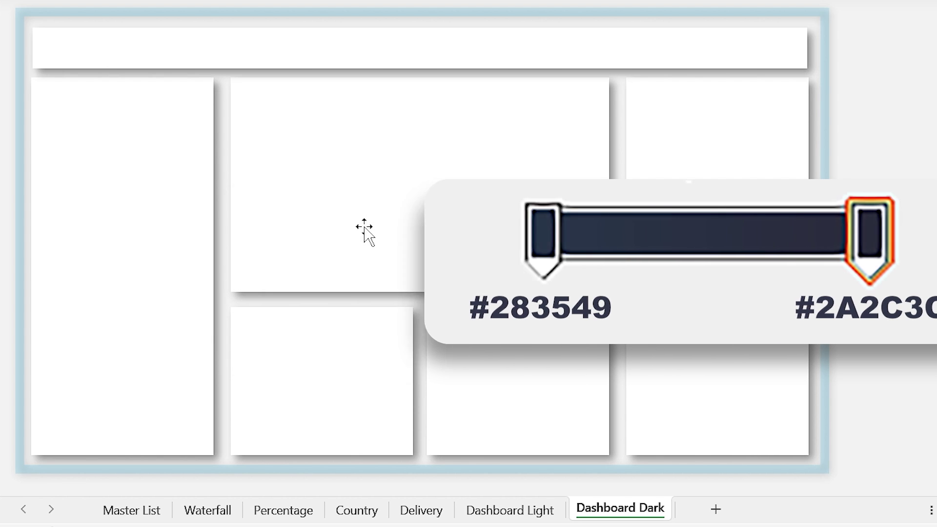
pyautogui.click(767, 50)
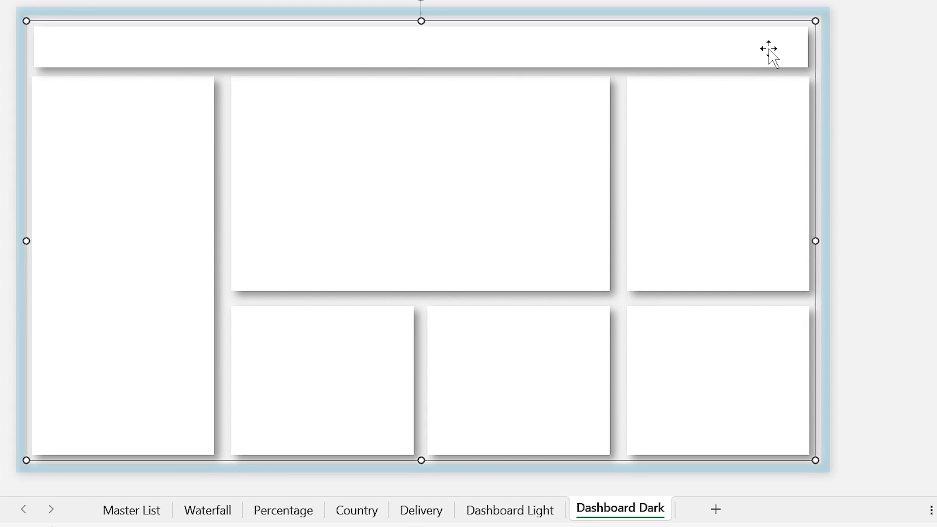
pyautogui.moveTo(730, 22); pyautogui.dragTo(853, 42)
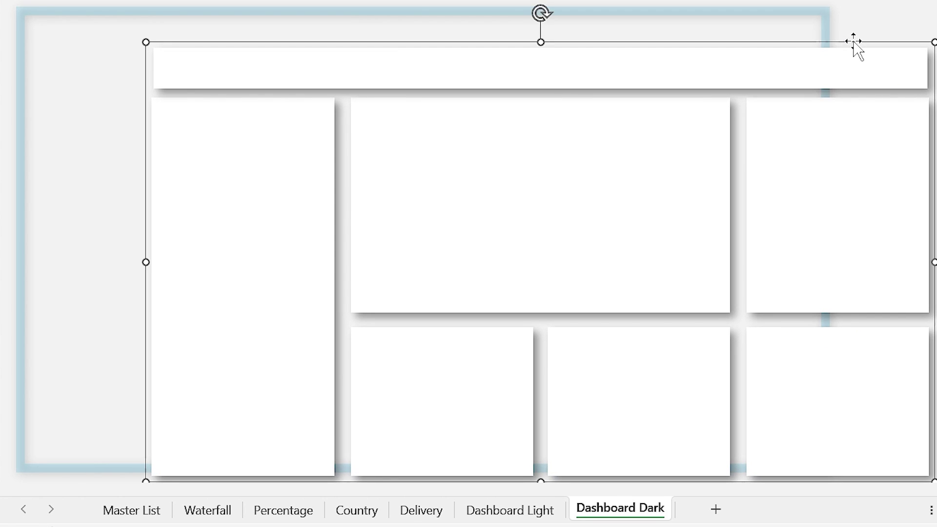
pyautogui.hotkey('ctrl', 'z')
pyautogui.hotkey('ctrl', '1')
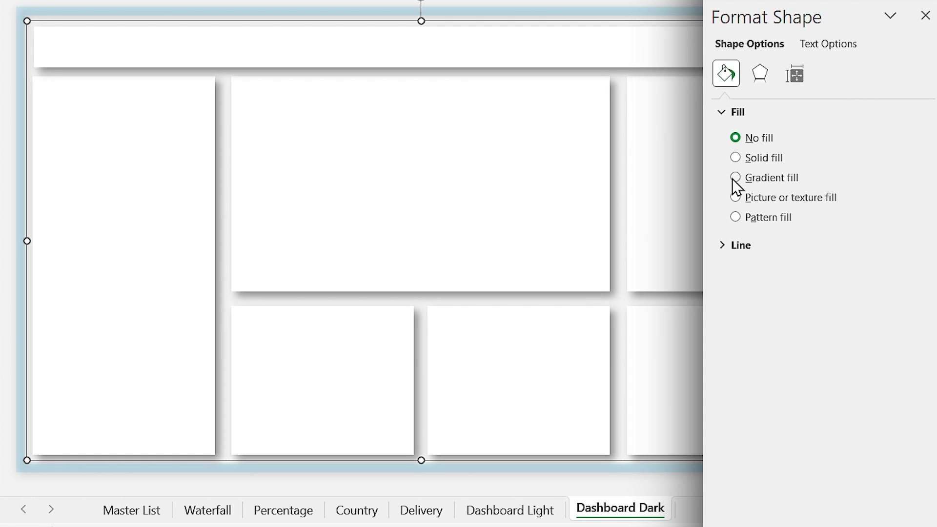
pyautogui.click(736, 178)
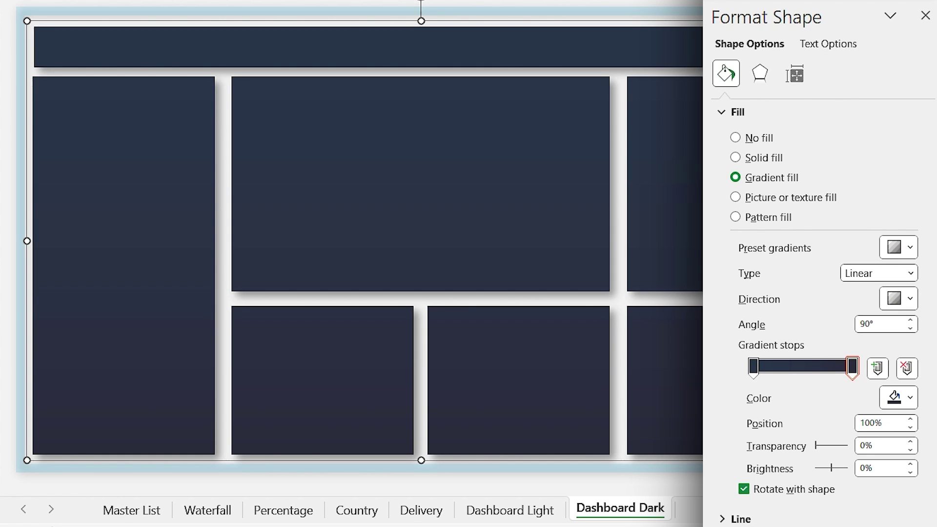
pyautogui.click(1, 315)
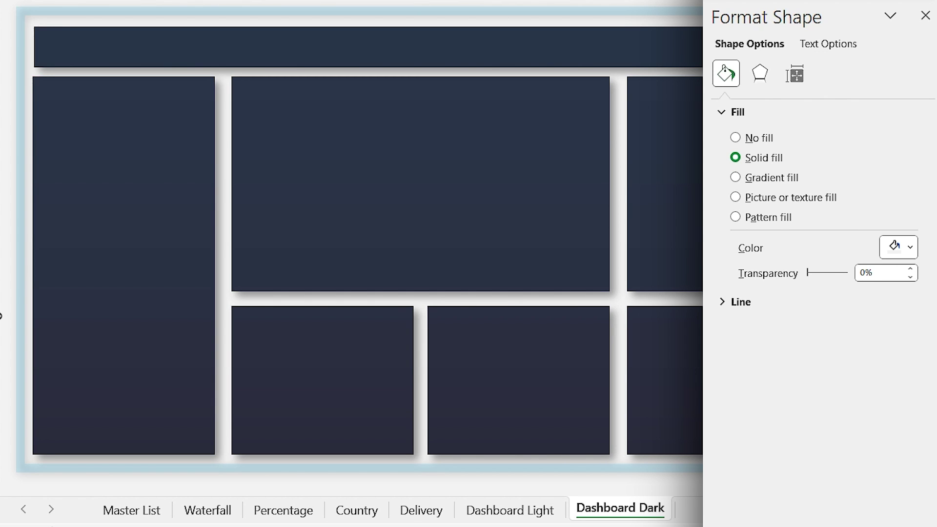
pyautogui.click(735, 177)
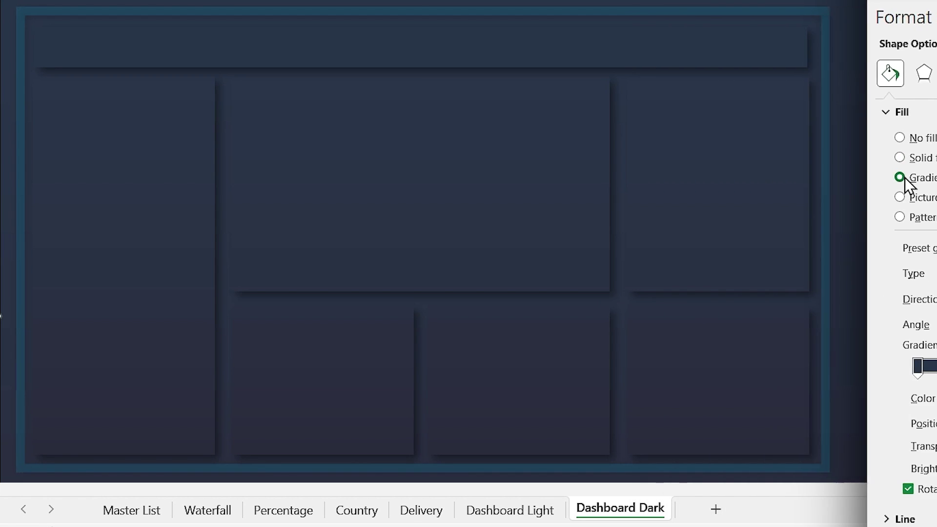
# - Apply the orange radial preset gradient to the large centre panel
pyautogui.click(516, 236)
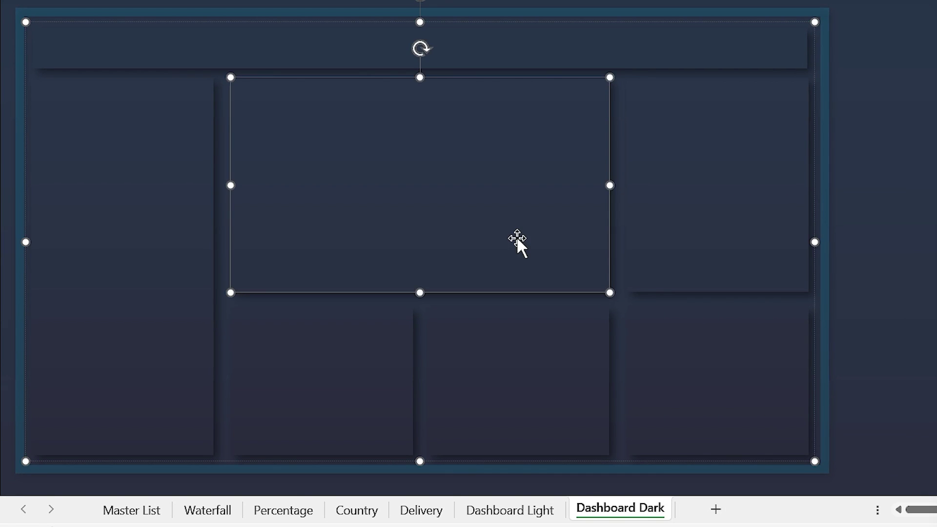
pyautogui.hotkey('ctrl', '1')
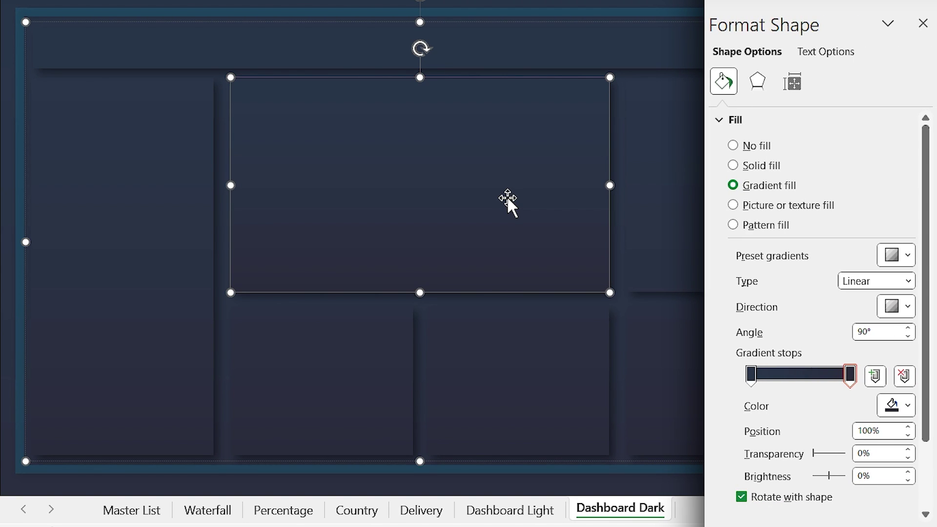
pyautogui.click(908, 255)
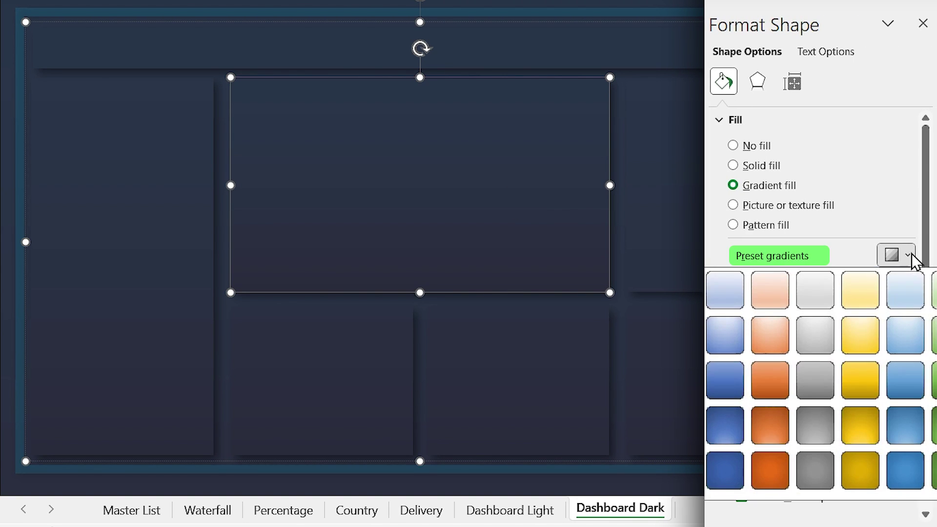
pyautogui.click(775, 336)
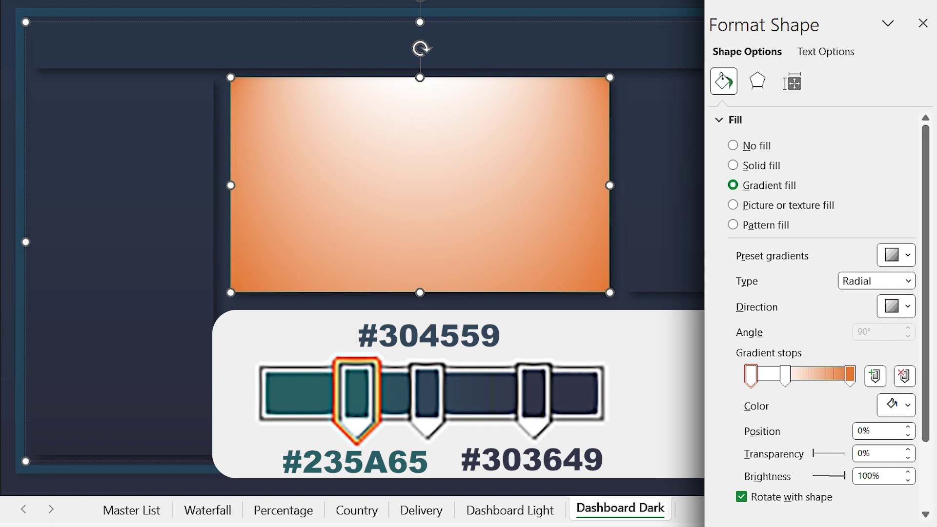
# - Set the first gradient stop to teal #235A65
pyautogui.click(901, 405)
pyautogui.click(864, 385)
pyautogui.click(527, 148)
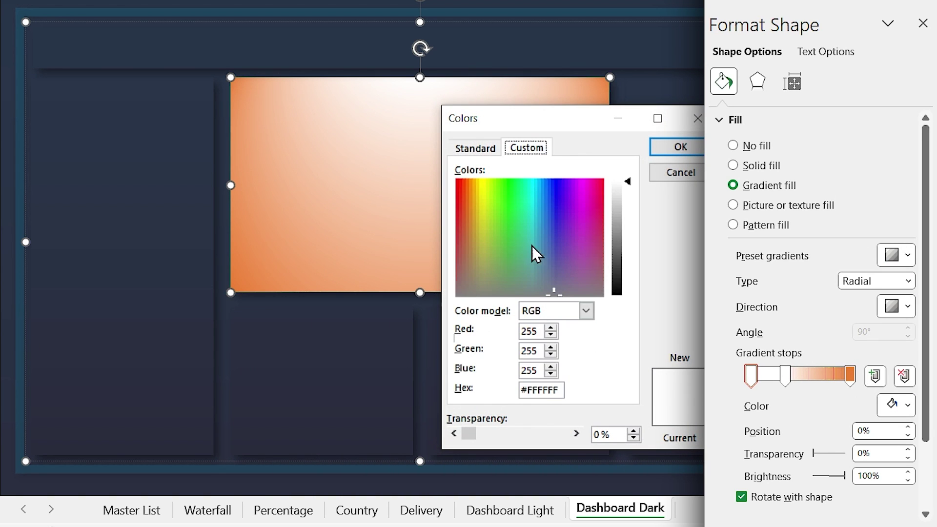
pyautogui.doubleClick(534, 389)
pyautogui.write('#304559')
pyautogui.click(681, 146)
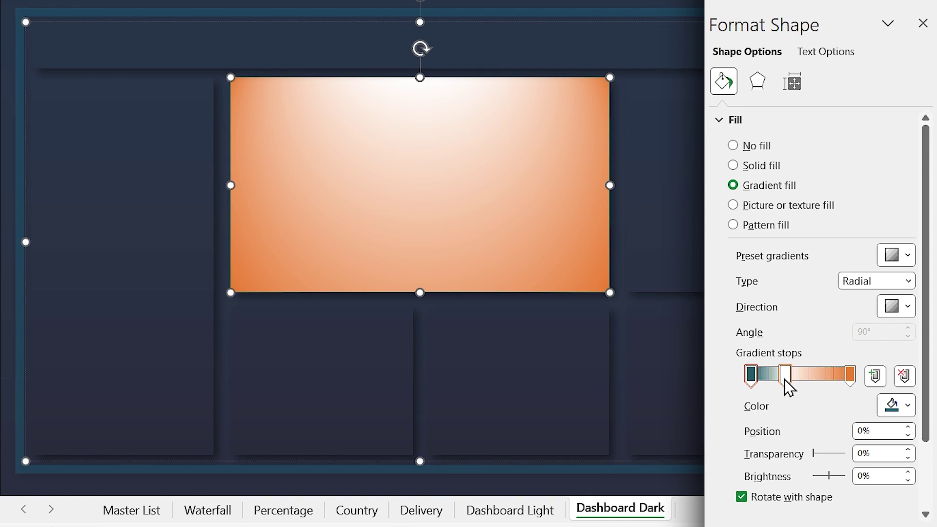
# - Set the second gradient stop to the mid-tone #304559
pyautogui.click(784, 375)
pyautogui.click(901, 405)
pyautogui.click(864, 385)
pyautogui.click(527, 148)
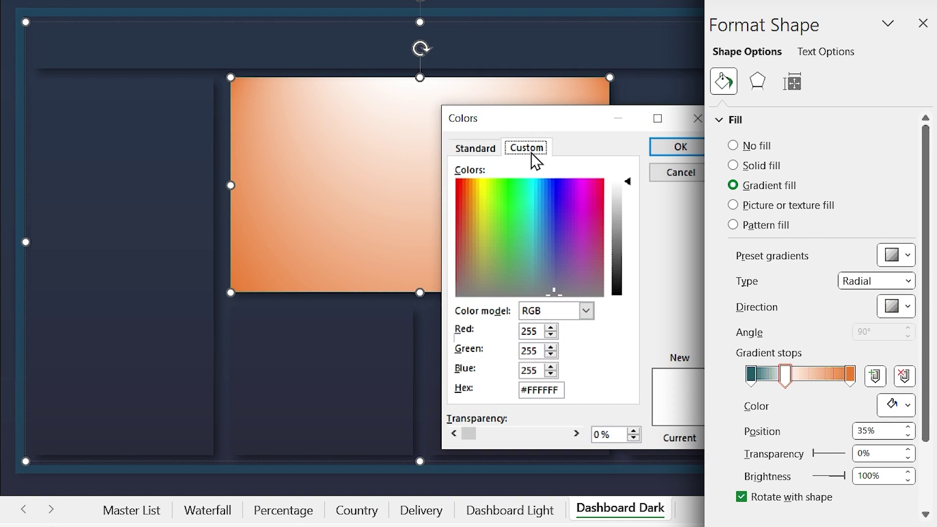
pyautogui.doubleClick(536, 388)
pyautogui.hotkey('ctrl', 'v')
pyautogui.click(681, 146)
# - Set the last gradient stop to dark navy #303649
pyautogui.click(850, 374)
pyautogui.click(896, 405)
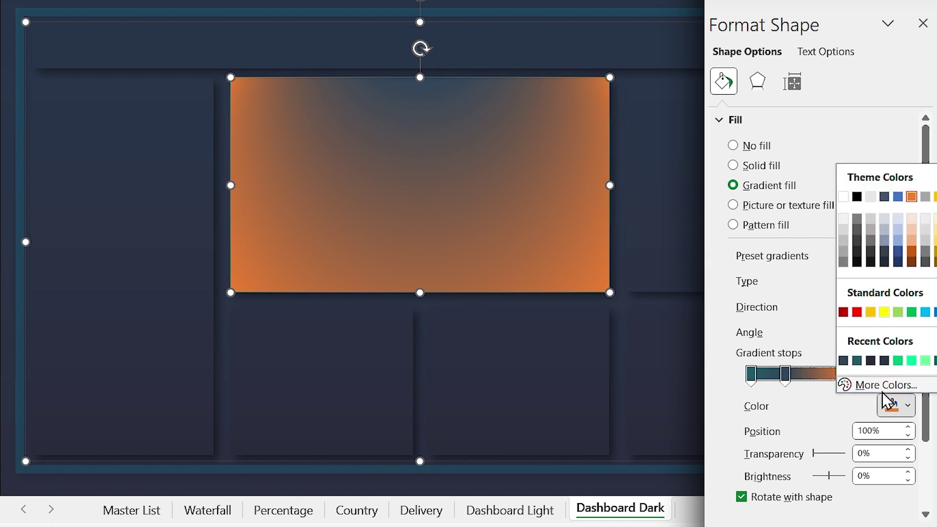
pyautogui.click(883, 388)
pyautogui.doubleClick(536, 389)
pyautogui.write('#333a4d')
pyautogui.click(684, 147)
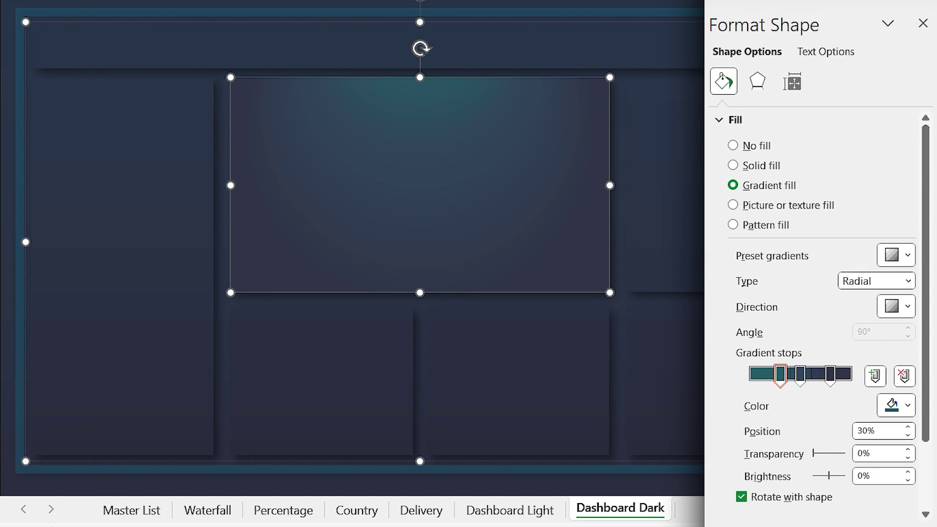
pyautogui.click(923, 23)
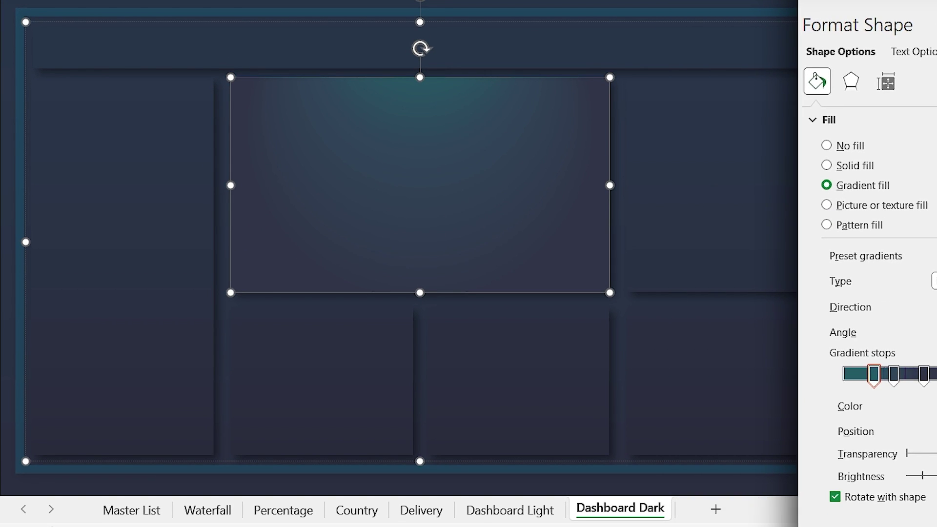
pyautogui.click(826, 209)
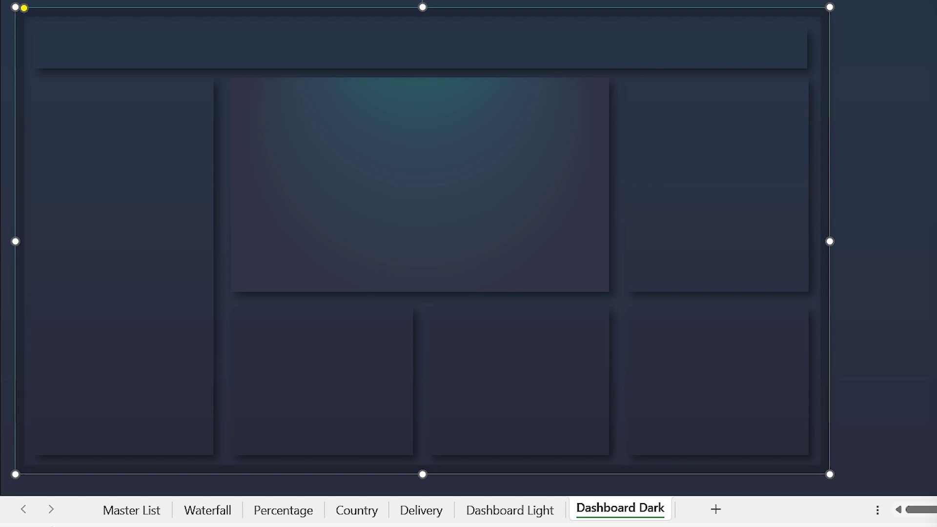
# - Show all hidden objects with the Selection Pane, then select the country slicer inside the dashboard group
pyautogui.press('Escape')
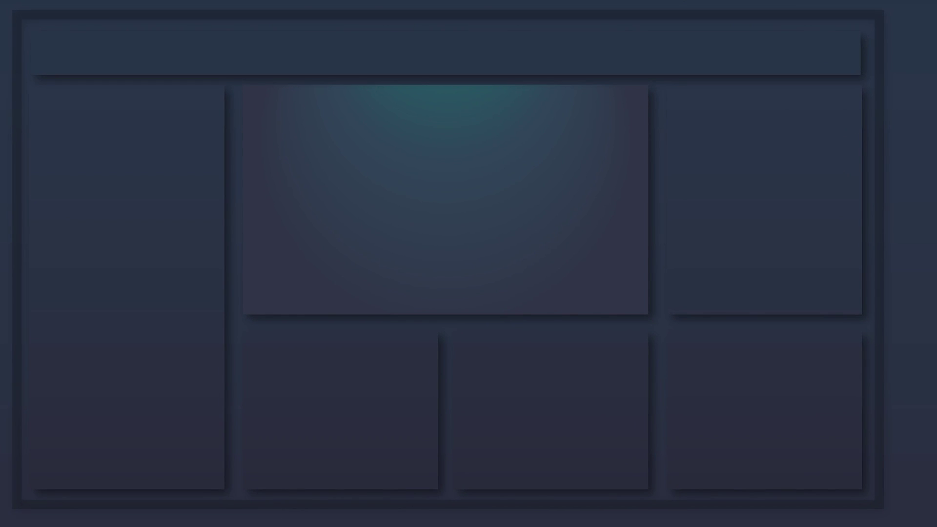
pyautogui.hotkey('alt', 'F10')
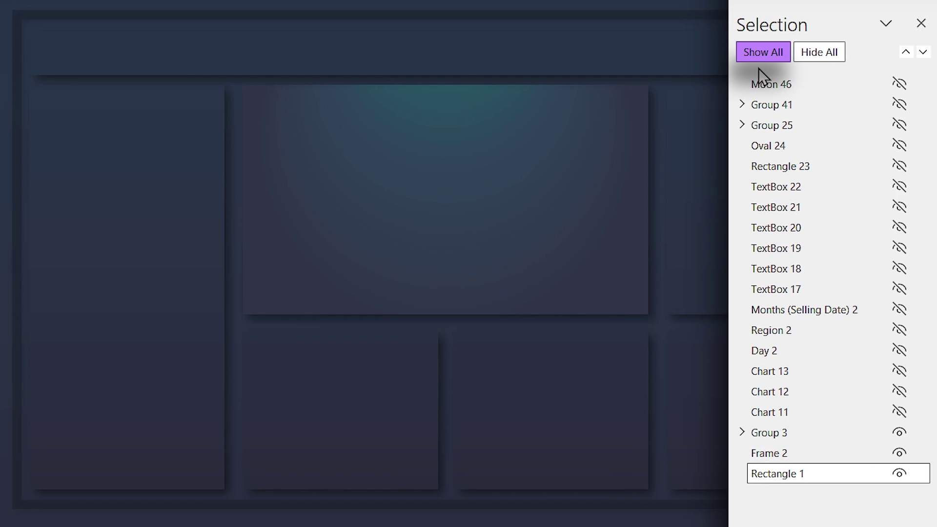
pyautogui.click(759, 56)
pyautogui.hotkey('alt', 'F10')
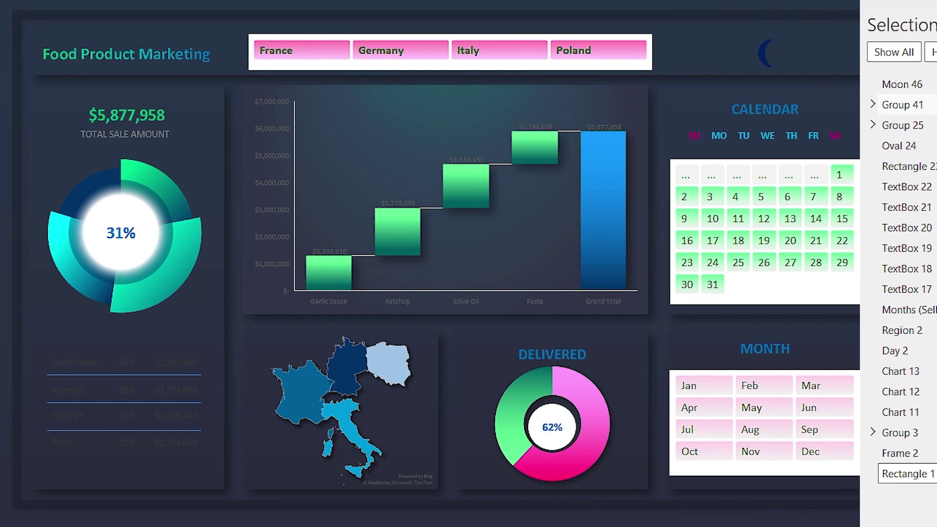
pyautogui.click(627, 69)
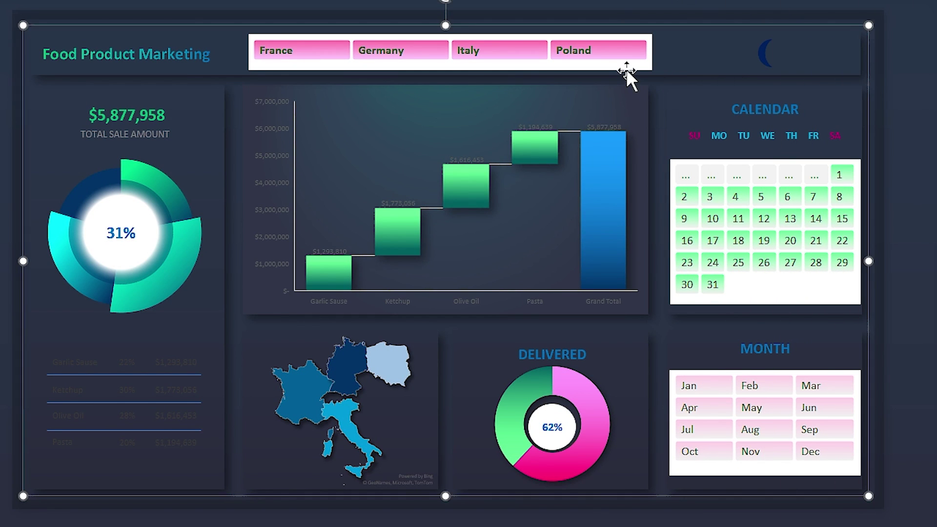
pyautogui.click(620, 65)
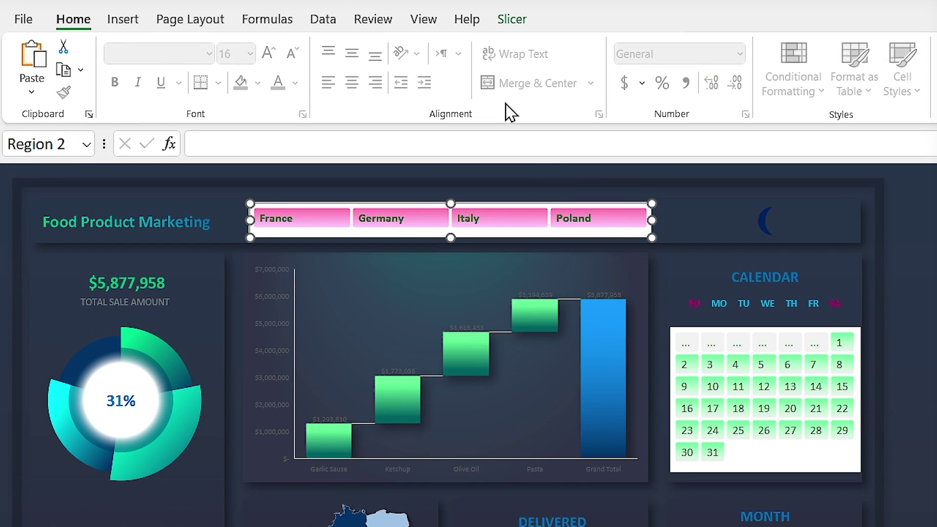
# - Duplicate the pink slicer style as a new style named country Dark
pyautogui.click(510, 21)
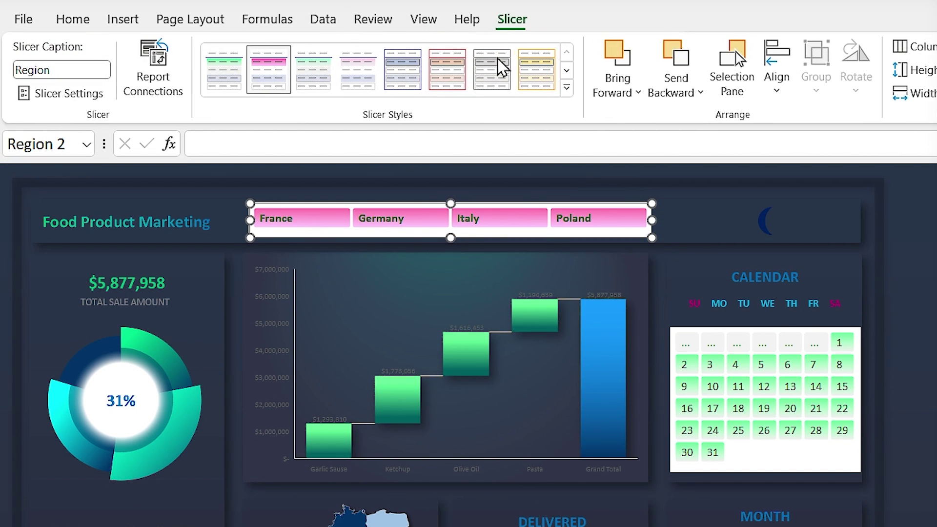
pyautogui.rightClick(269, 80)
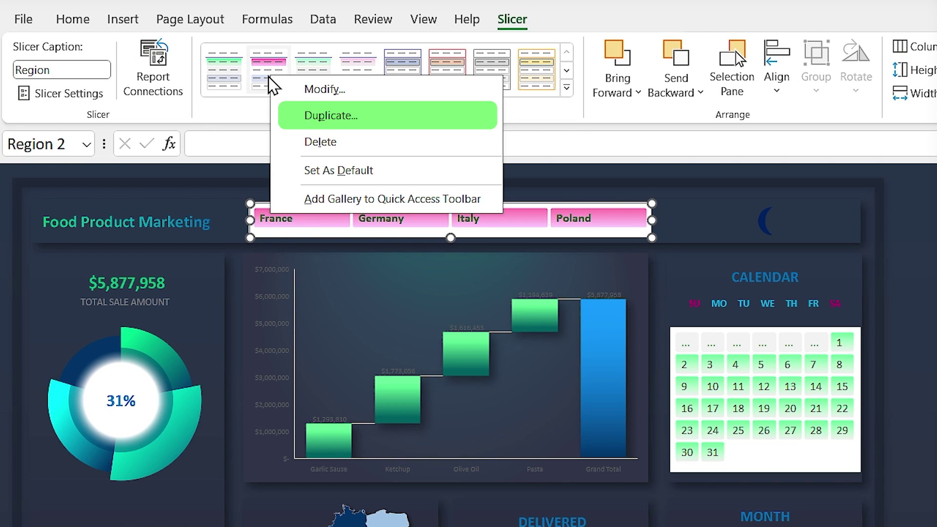
pyautogui.click(288, 111)
pyautogui.write('country d')
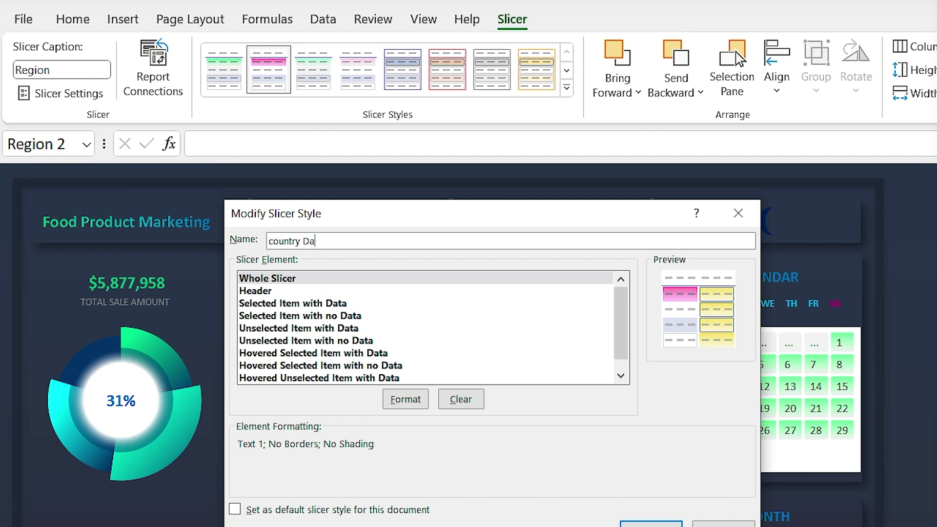
# - Give the style's Whole Slicer element a #303649 dark navy fill and save it
pyautogui.click(289, 279)
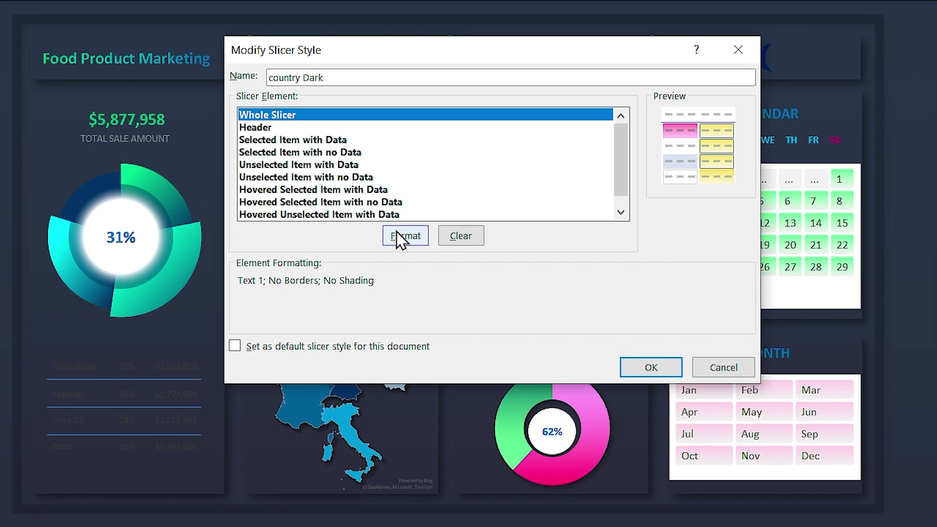
pyautogui.click(398, 235)
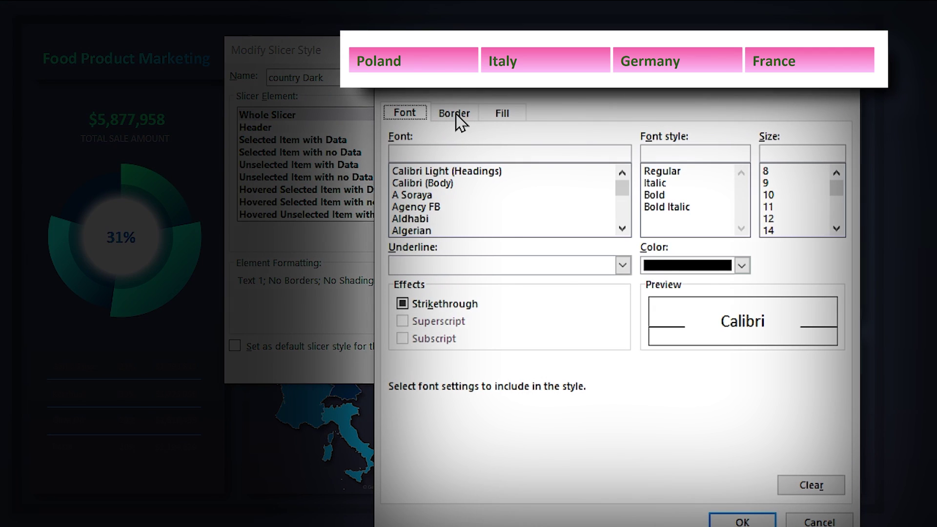
pyautogui.click(502, 116)
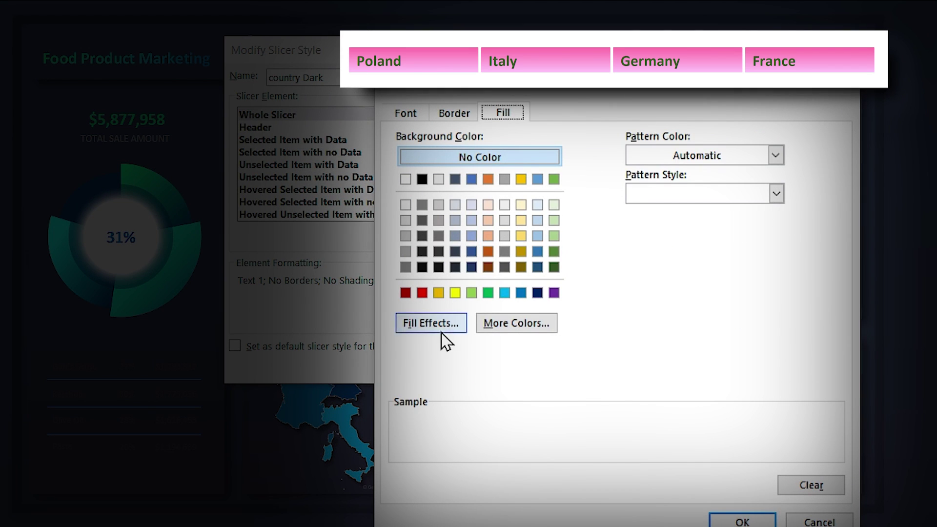
pyautogui.click(516, 323)
pyautogui.click(559, 184)
pyautogui.doubleClick(568, 442)
pyautogui.write('303649')
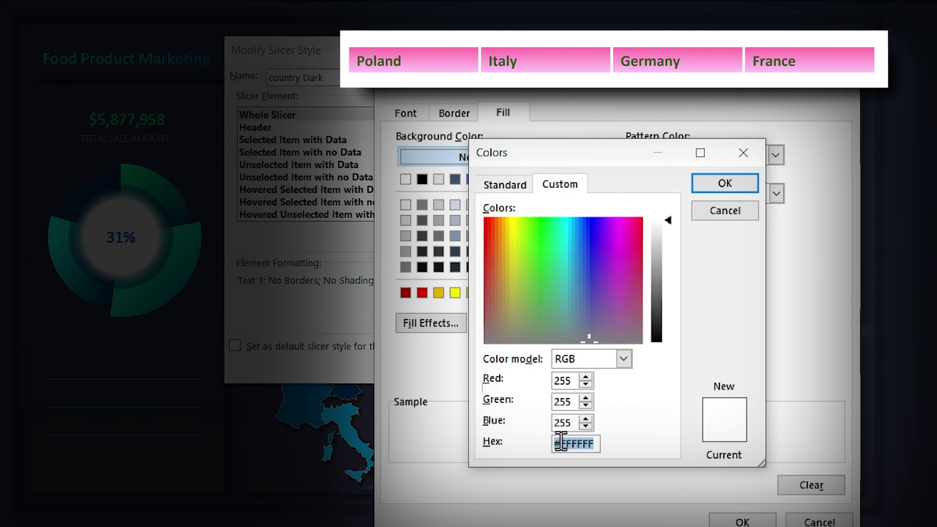
pyautogui.click(725, 183)
pyautogui.click(742, 521)
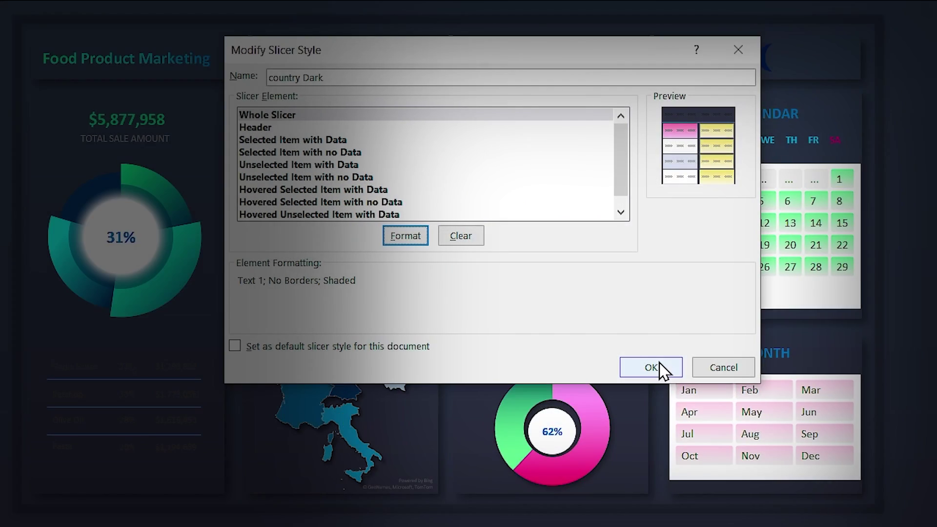
pyautogui.click(660, 370)
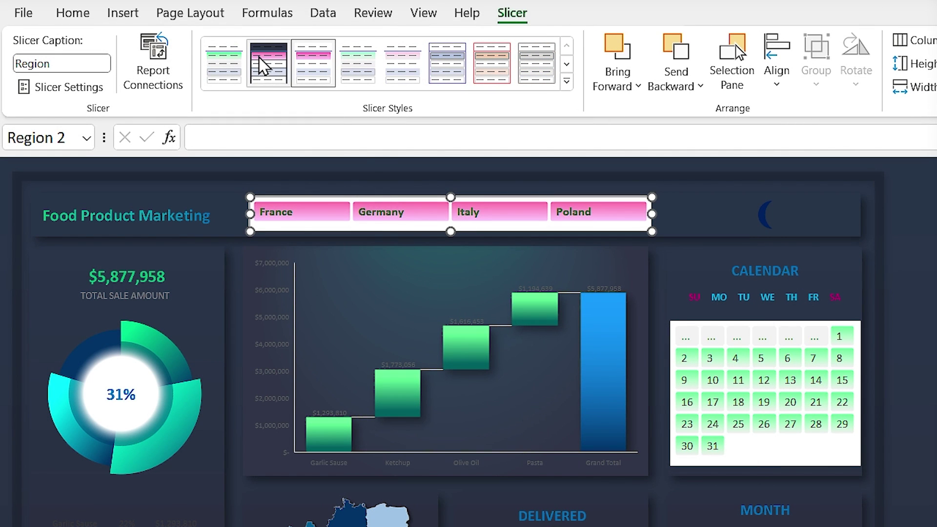
# - Apply the country Dark style to the slicer and filter to France and Germany ($3,238,466)
pyautogui.click(271, 75)
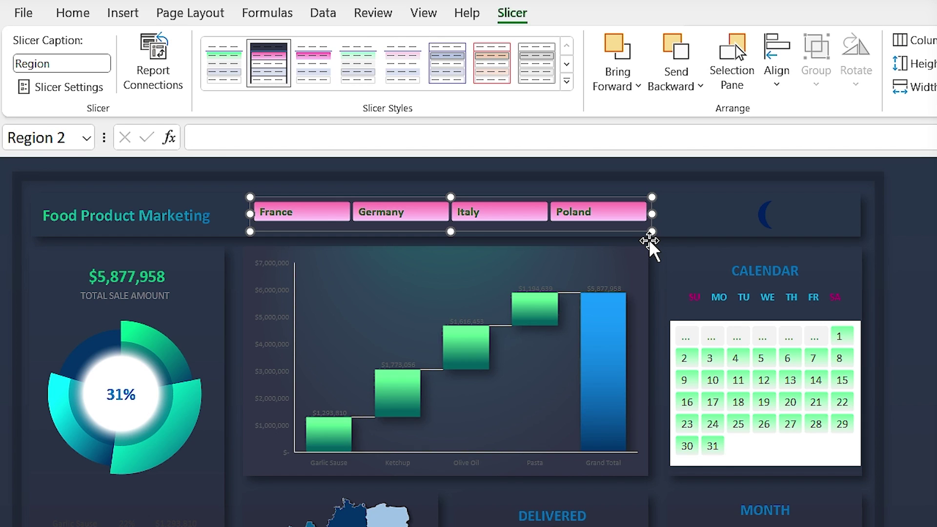
pyautogui.click(326, 218)
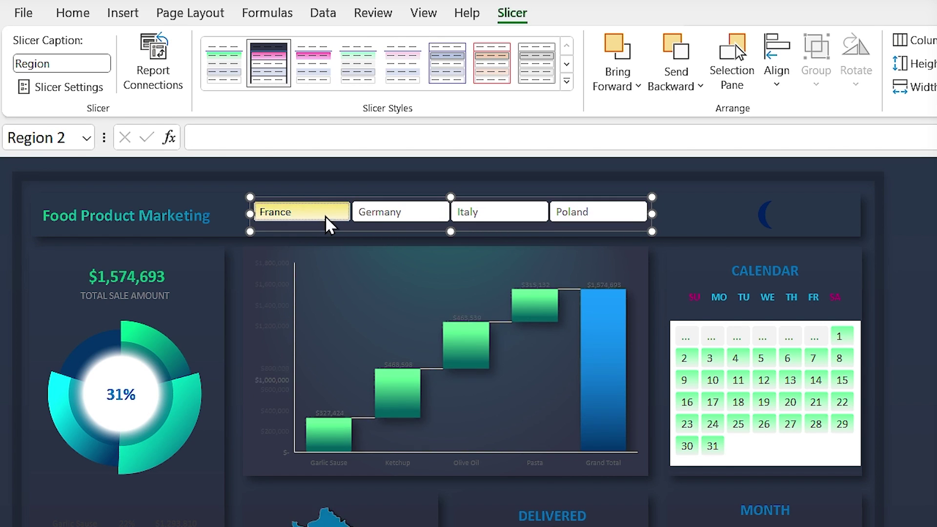
pyautogui.click(383, 217)
pyautogui.keyDown('ctrl'); pyautogui.click(329, 216); pyautogui.keyUp('ctrl')
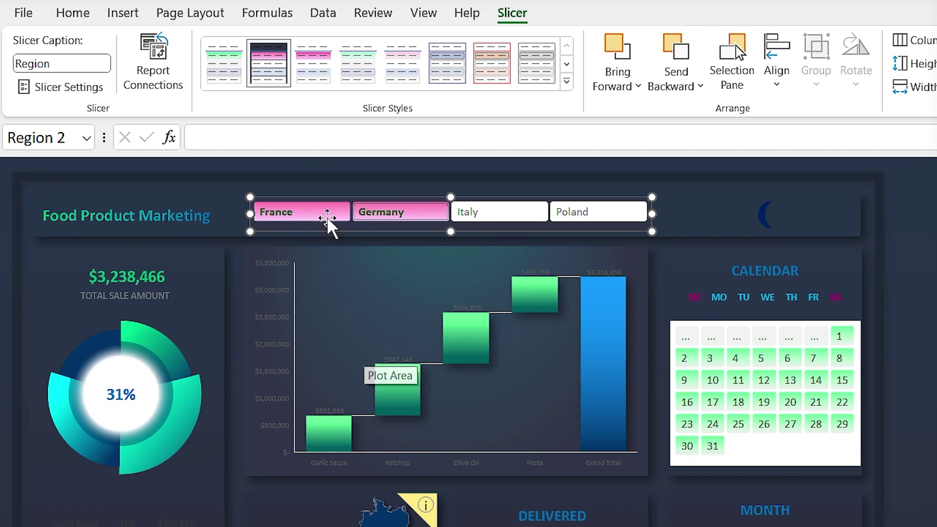
pyautogui.rightClick(271, 82)
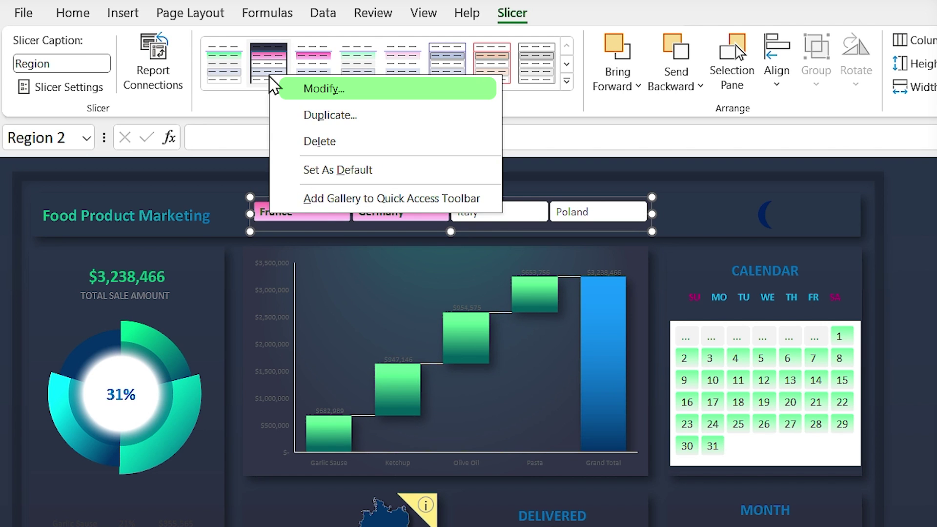
# - Format Selected Item with Data in country Dark: no fill, green outline border, bright green font
pyautogui.click(324, 93)
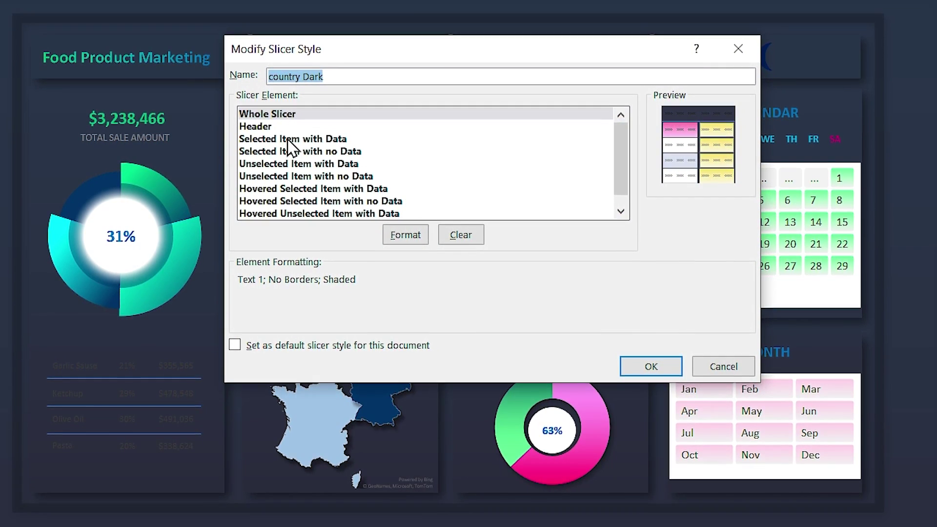
pyautogui.click(291, 142)
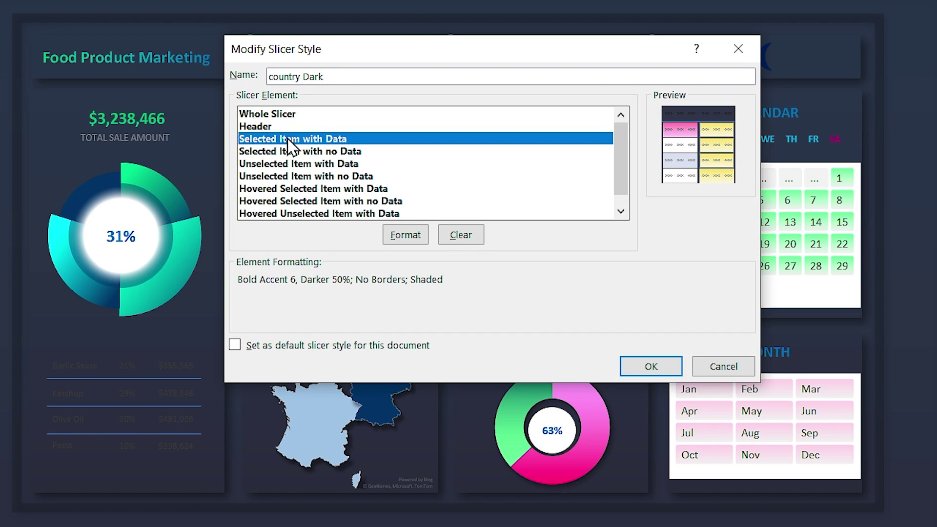
pyautogui.click(397, 236)
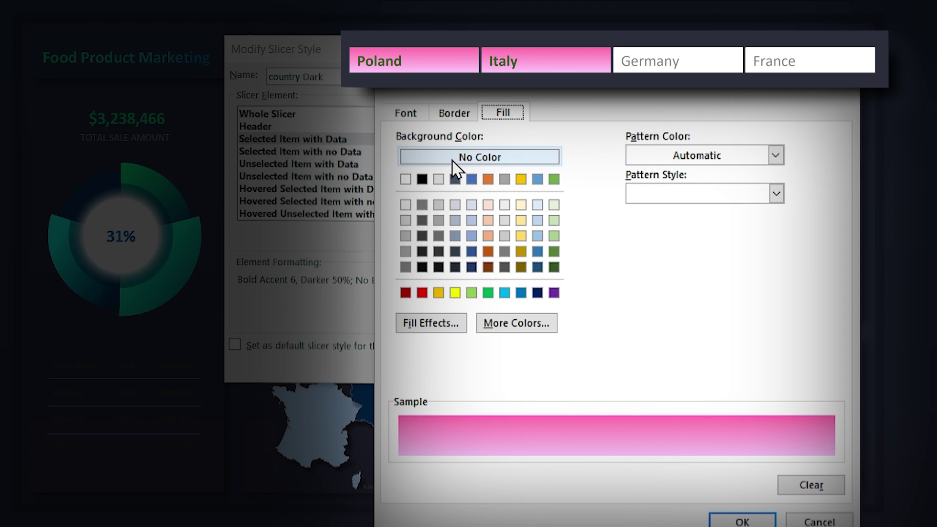
pyautogui.click(455, 166)
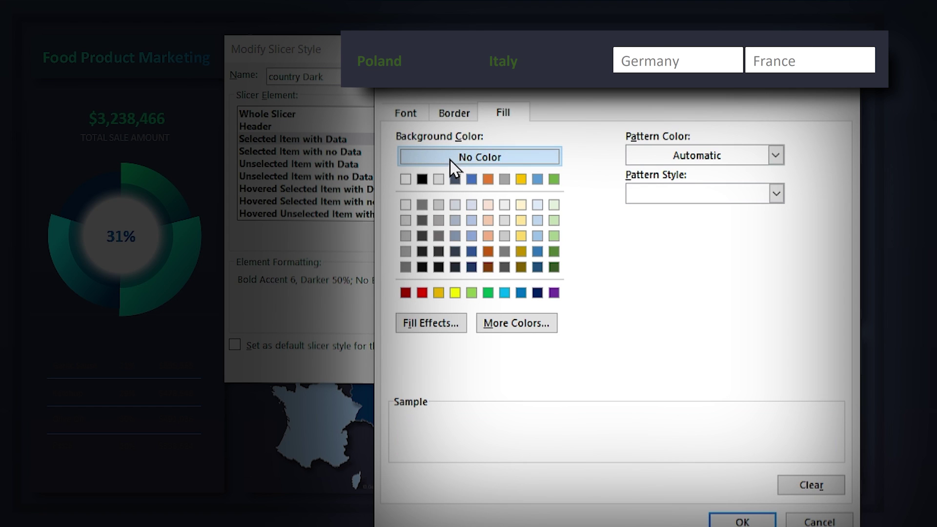
pyautogui.click(450, 116)
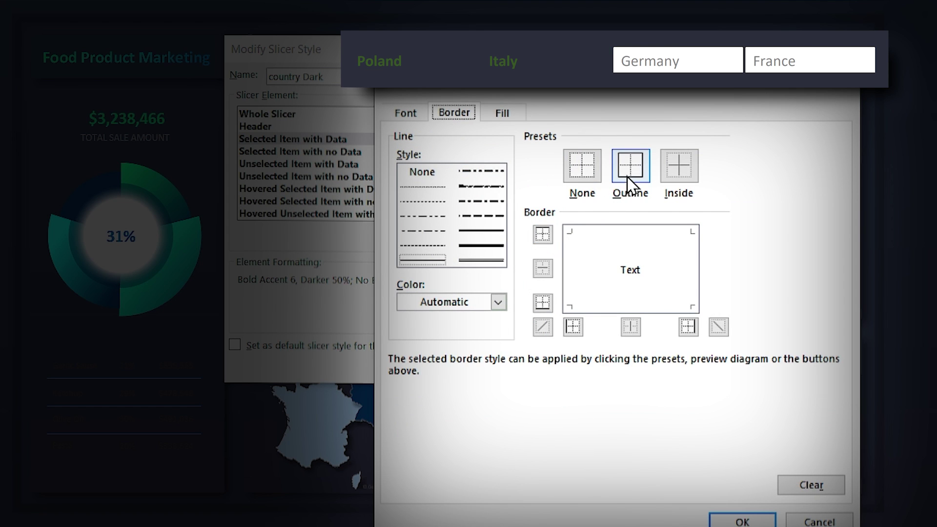
pyautogui.click(497, 302)
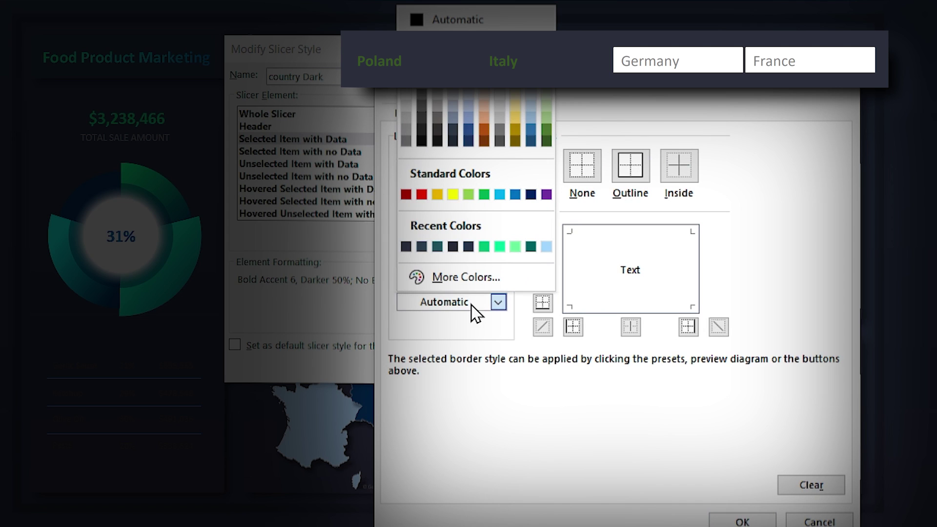
pyautogui.click(498, 246)
pyautogui.click(629, 165)
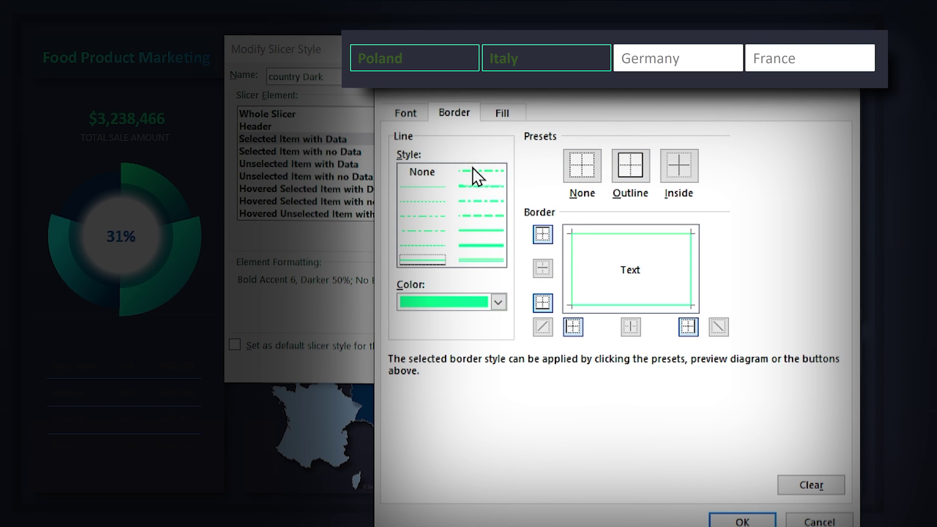
pyautogui.click(405, 113)
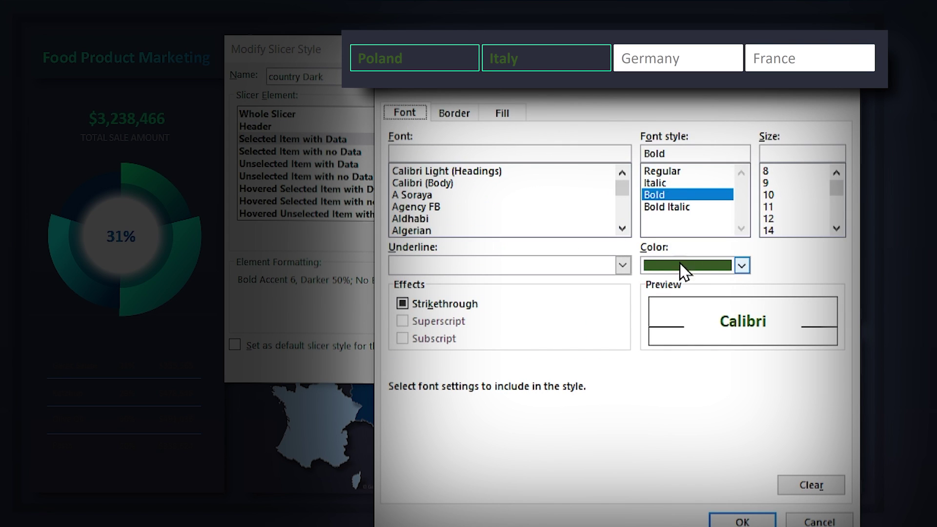
pyautogui.click(742, 266)
pyautogui.click(649, 514)
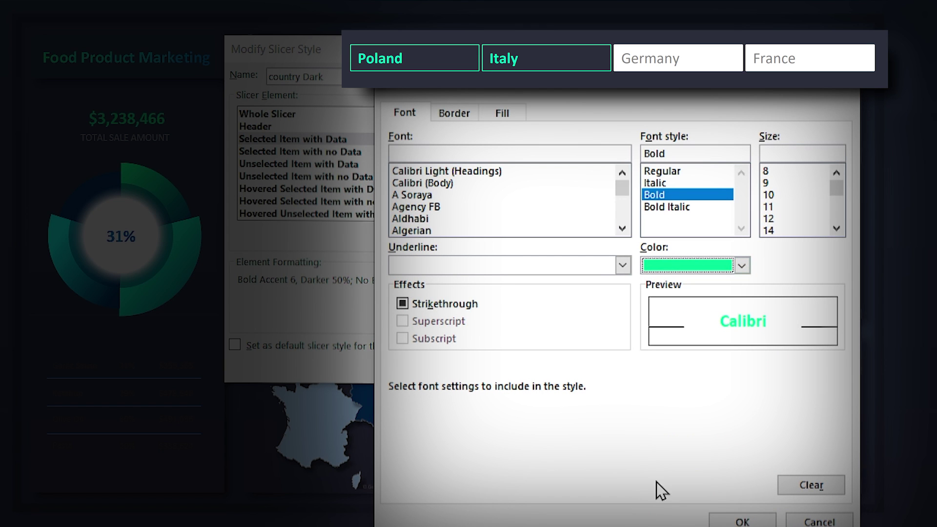
pyautogui.click(739, 520)
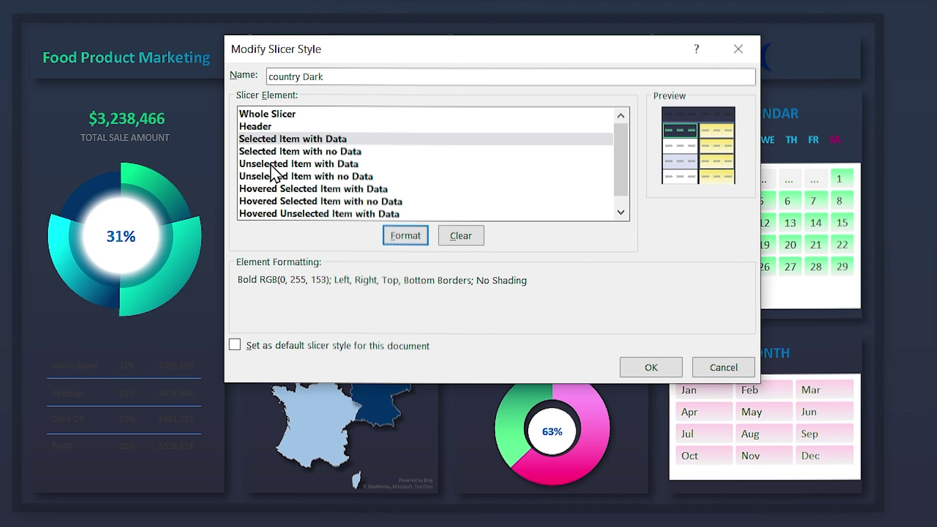
# - Give Unselected Item with Data no fill, no borders and blue font, then save country Dark
pyautogui.click(271, 165)
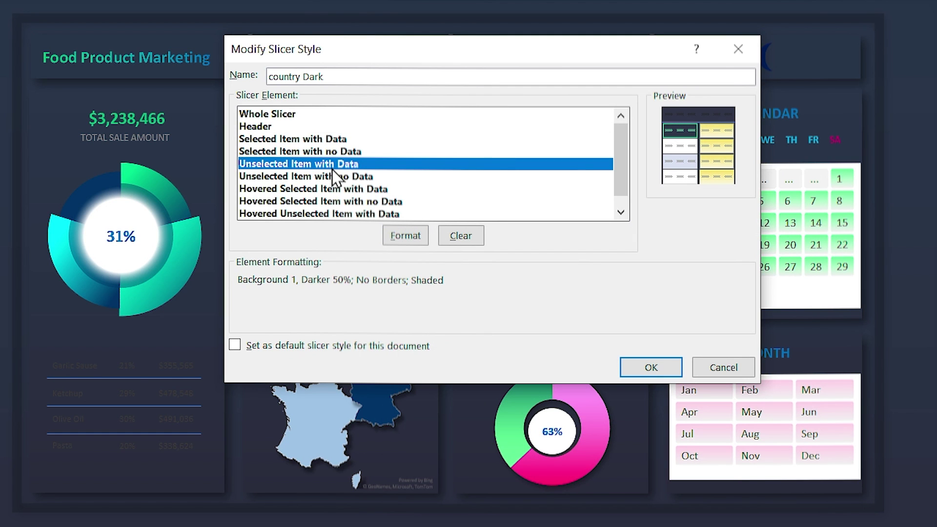
pyautogui.click(412, 239)
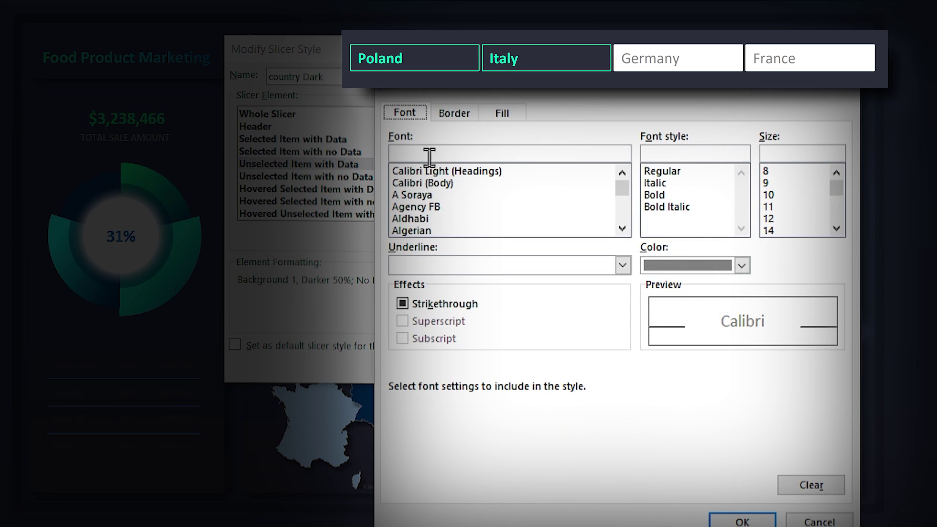
pyautogui.click(497, 115)
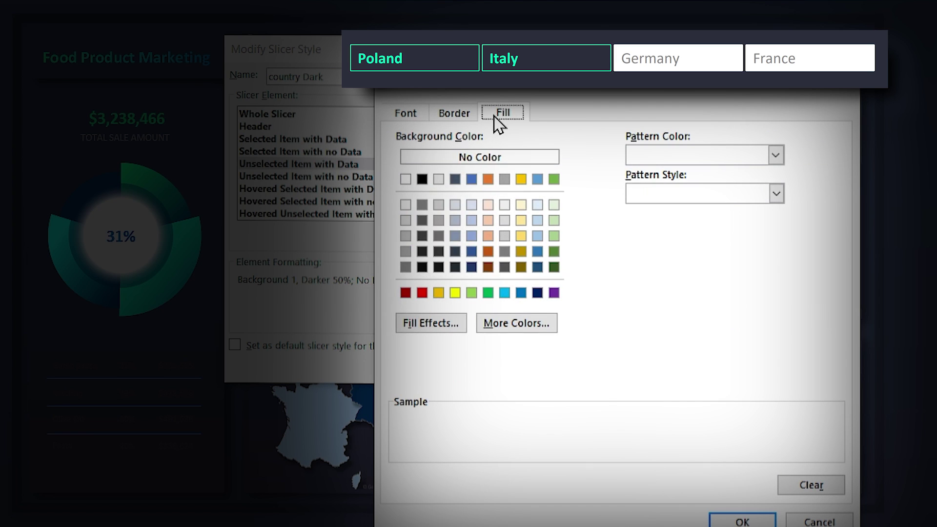
pyautogui.click(476, 162)
pyautogui.click(449, 115)
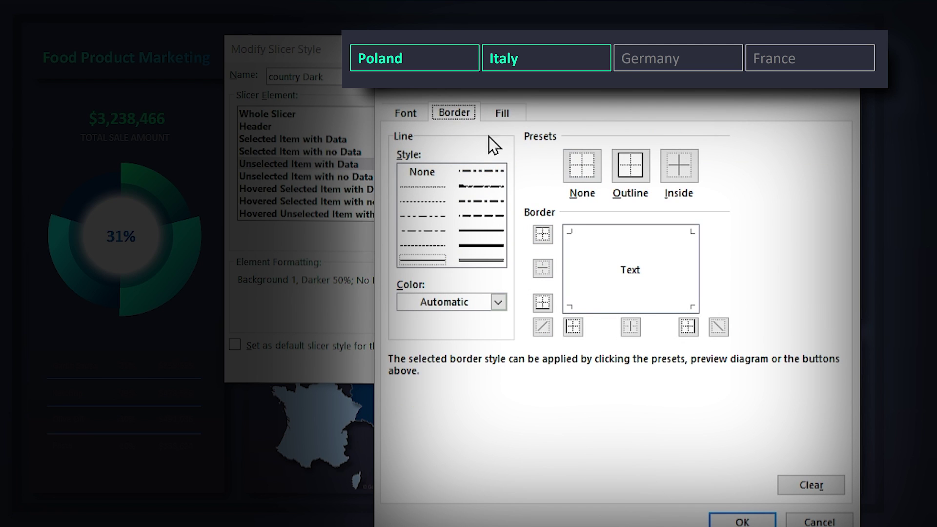
pyautogui.click(577, 170)
pyautogui.click(404, 113)
pyautogui.click(742, 265)
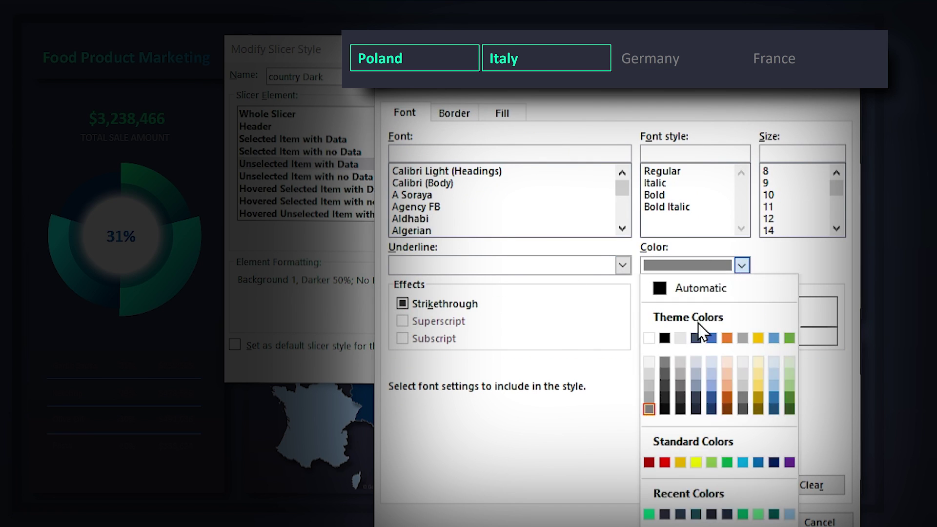
pyautogui.click(758, 462)
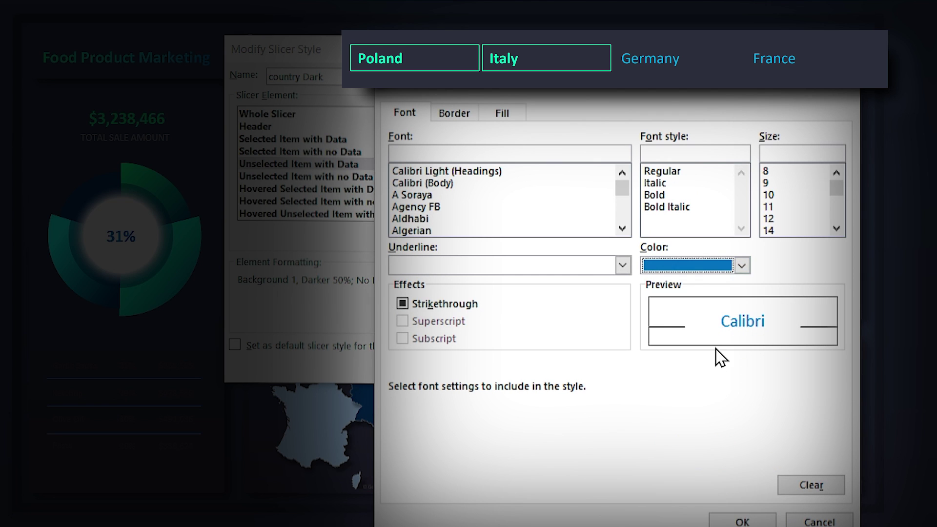
pyautogui.click(742, 521)
pyautogui.click(643, 366)
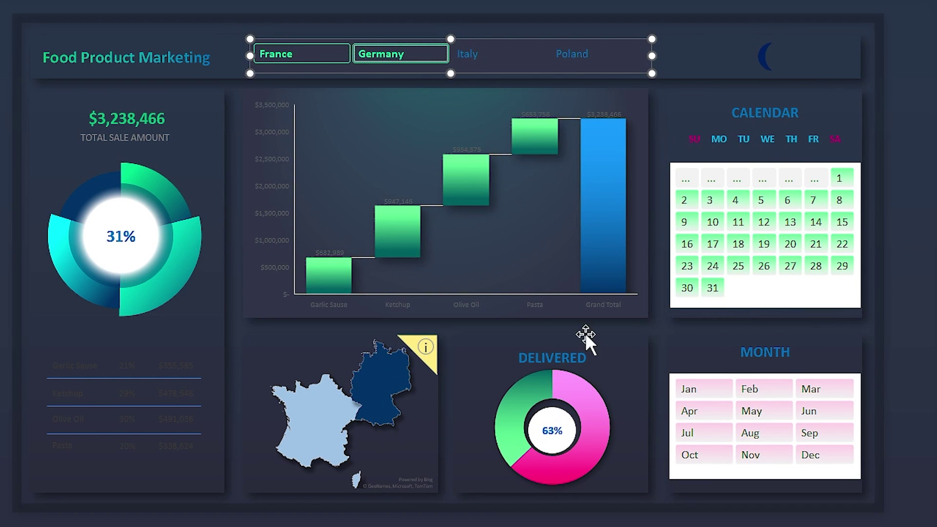
# - Select Italy and then all four countries in the country slicer ($5,877,958), then open Insert > Shapes
pyautogui.click(483, 58)
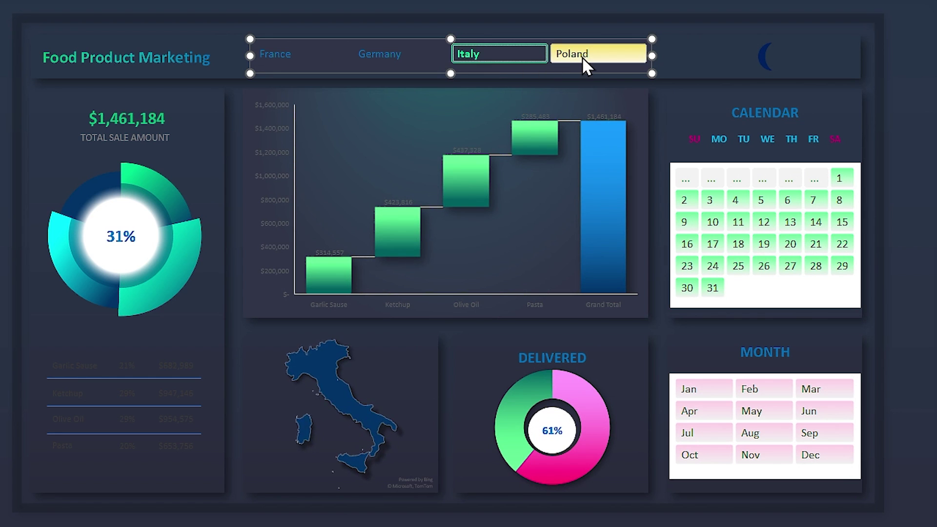
pyautogui.keyDown('ctrl'); pyautogui.click(344, 60); pyautogui.keyUp('ctrl')
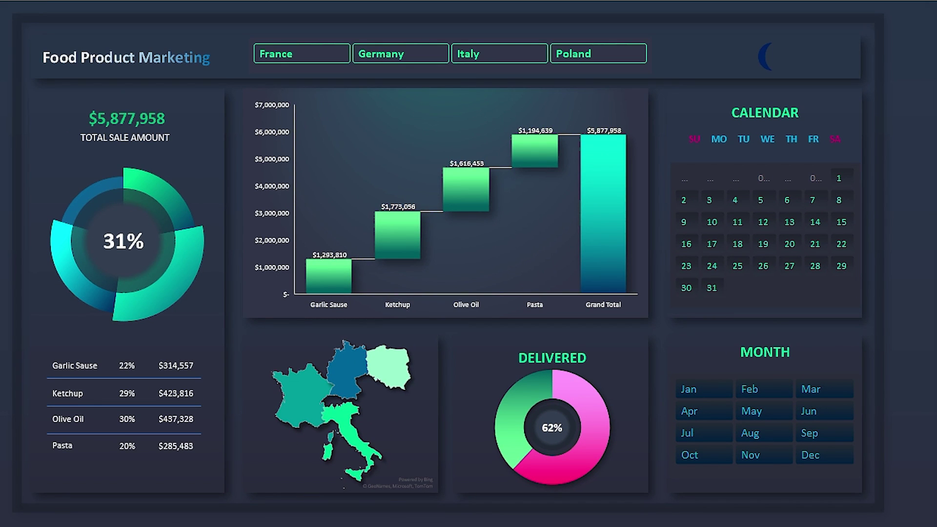
pyautogui.click(116, 11)
pyautogui.click(262, 36)
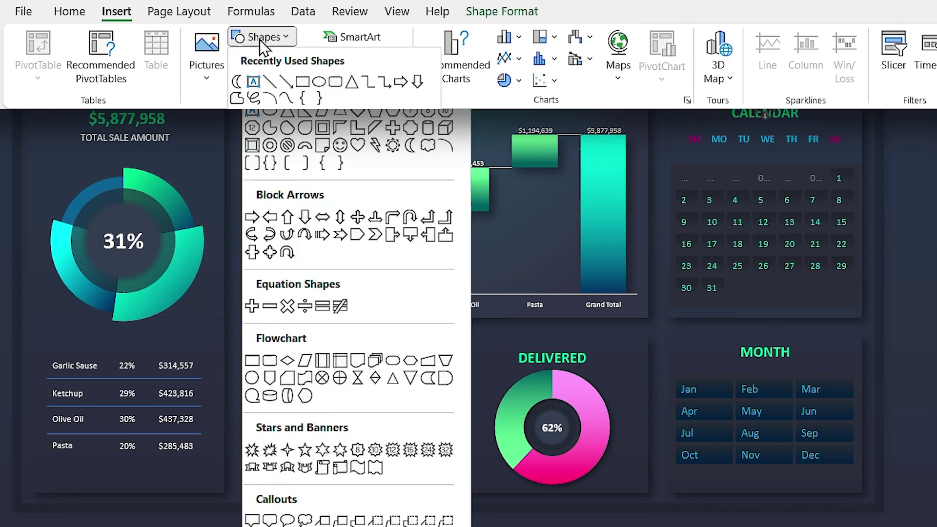
# - Draw a Sun shape at the header's top right and give it a bright white style
pyautogui.click(393, 145)
pyautogui.moveTo(693, 44)
pyautogui.mouseDown()
pyautogui.moveTo(736, 85)
pyautogui.moveTo(763, 68)
pyautogui.mouseUp()
pyautogui.click(764, 58)
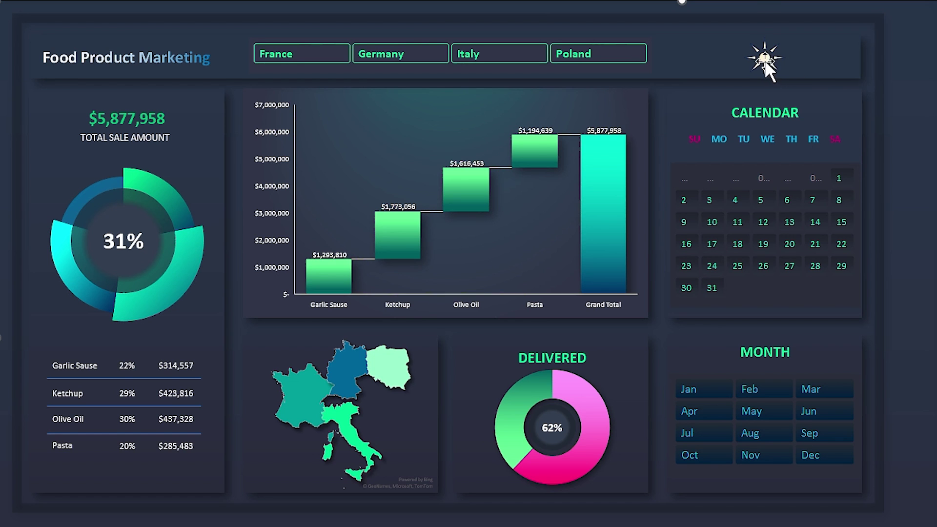
# - Link the sun shape to the 'Dashboard Light' sheet in this document
pyautogui.rightClick(765, 61)
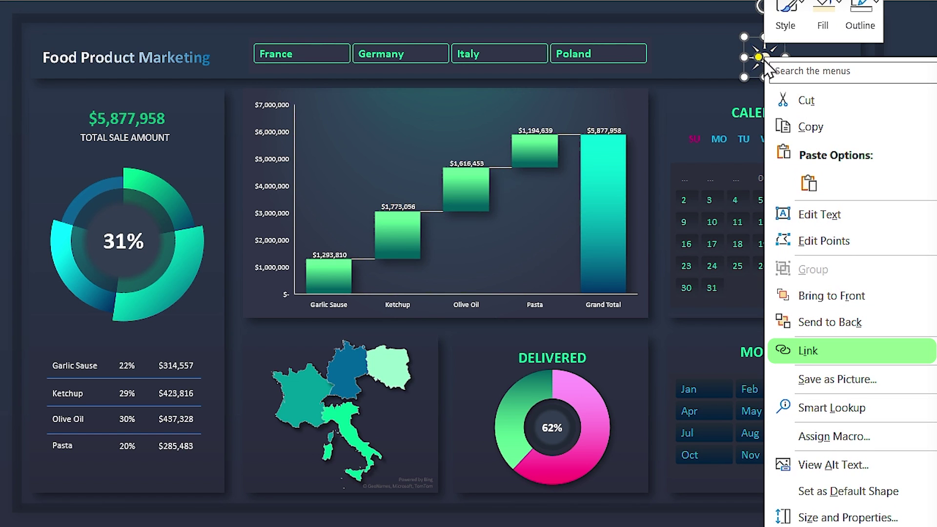
pyautogui.click(809, 350)
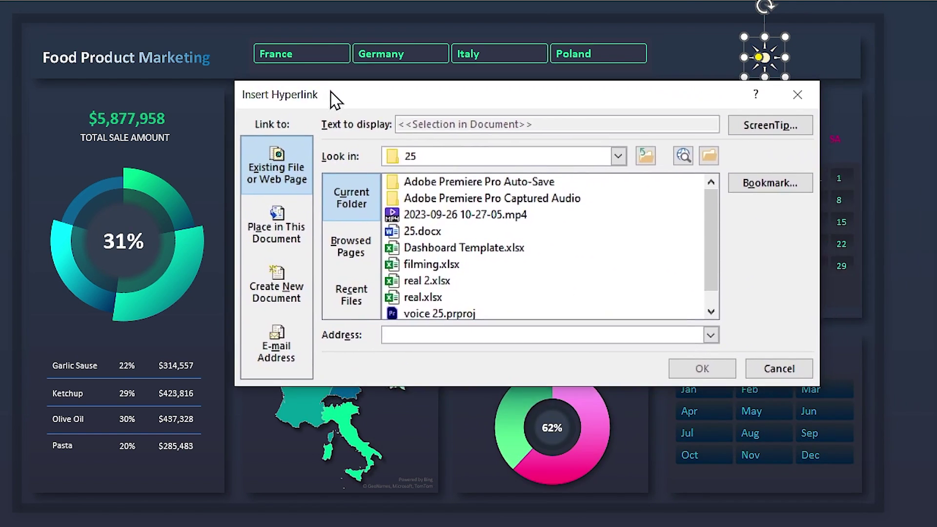
pyautogui.moveTo(336, 98); pyautogui.dragTo(334, 108)
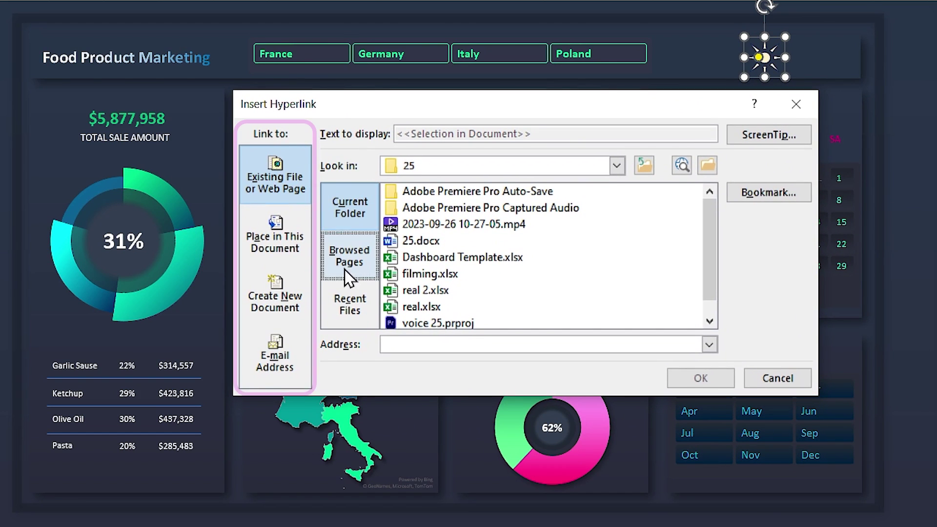
pyautogui.click(291, 251)
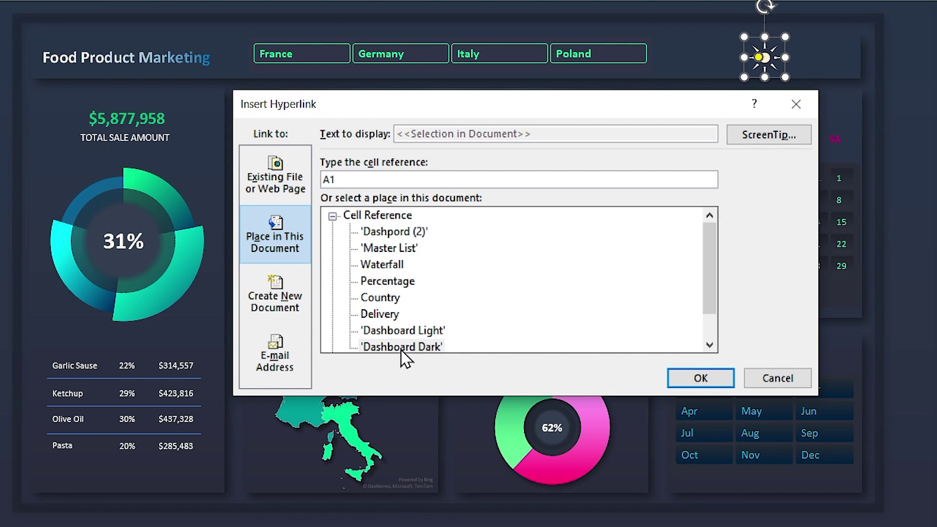
pyautogui.click(401, 334)
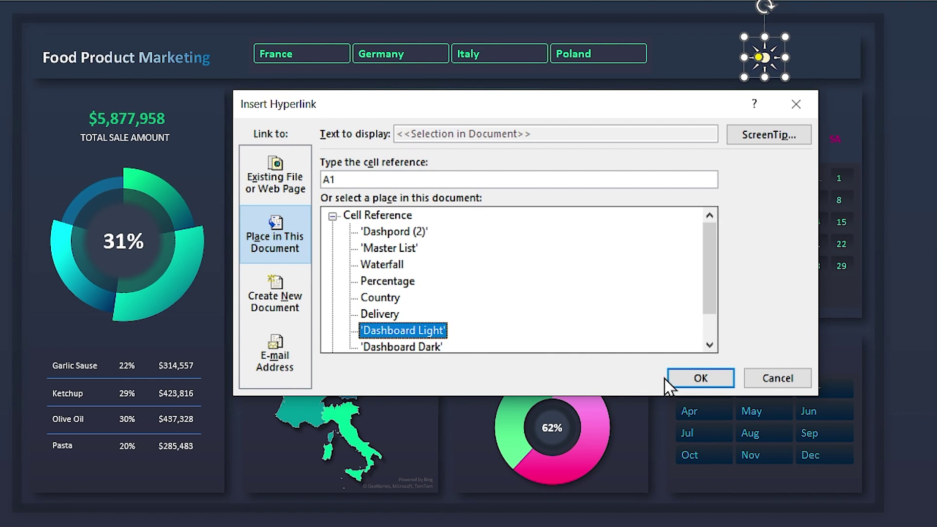
pyautogui.click(682, 378)
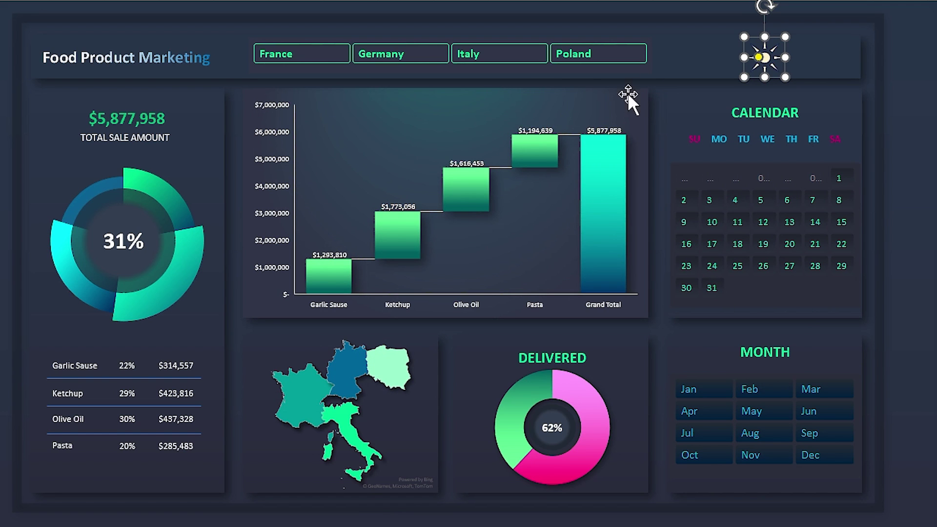
pyautogui.click(903, 60)
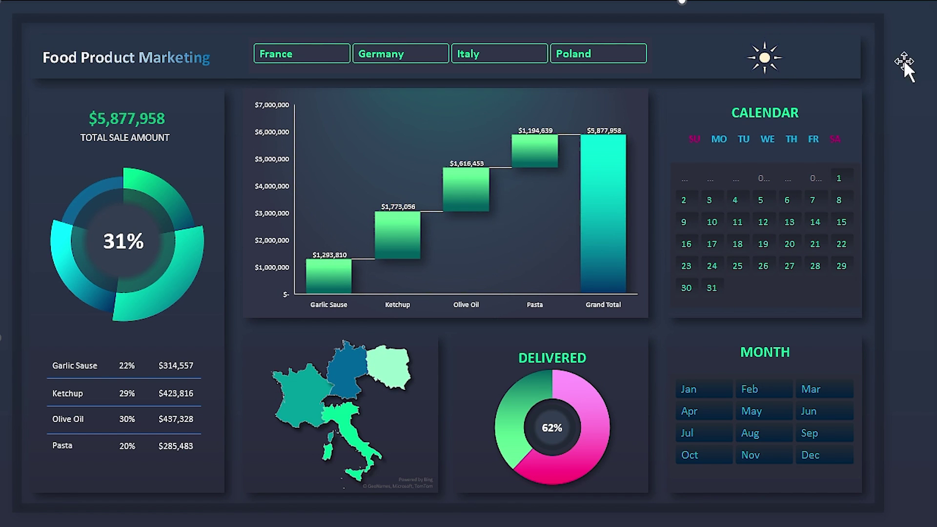
# - On the light dashboard, link the moon shape to the 'Dashboard Dark' sheet
pyautogui.click(764, 68)
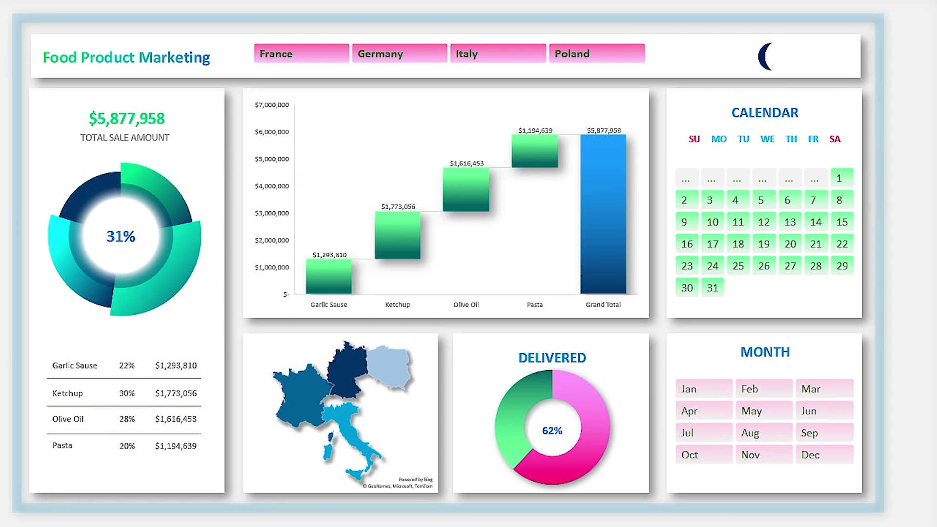
pyautogui.rightClick(767, 68)
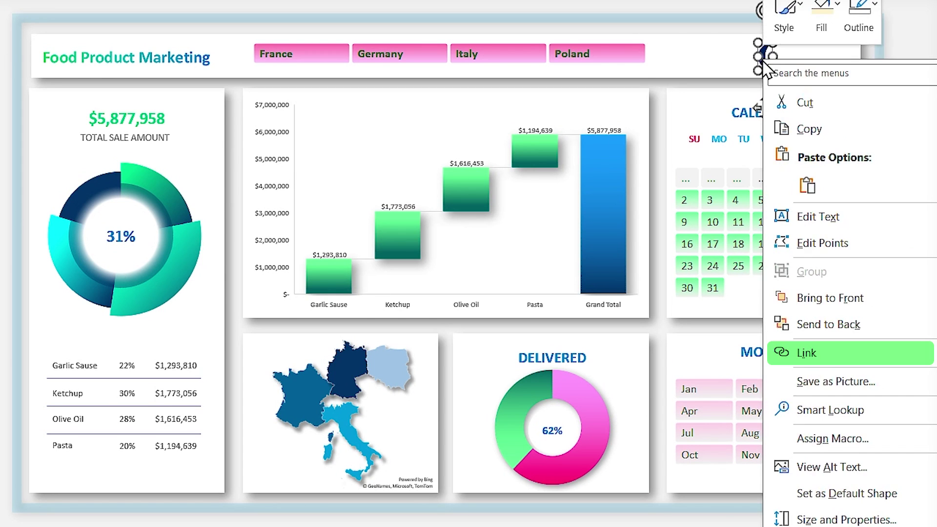
pyautogui.click(781, 352)
pyautogui.moveTo(718, 466); pyautogui.dragTo(358, 124)
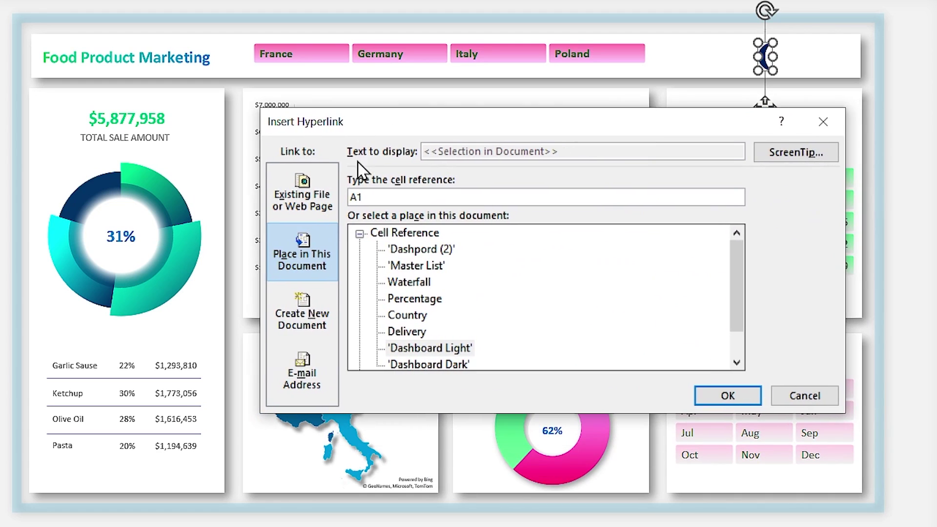
pyautogui.click(446, 348)
pyautogui.click(407, 366)
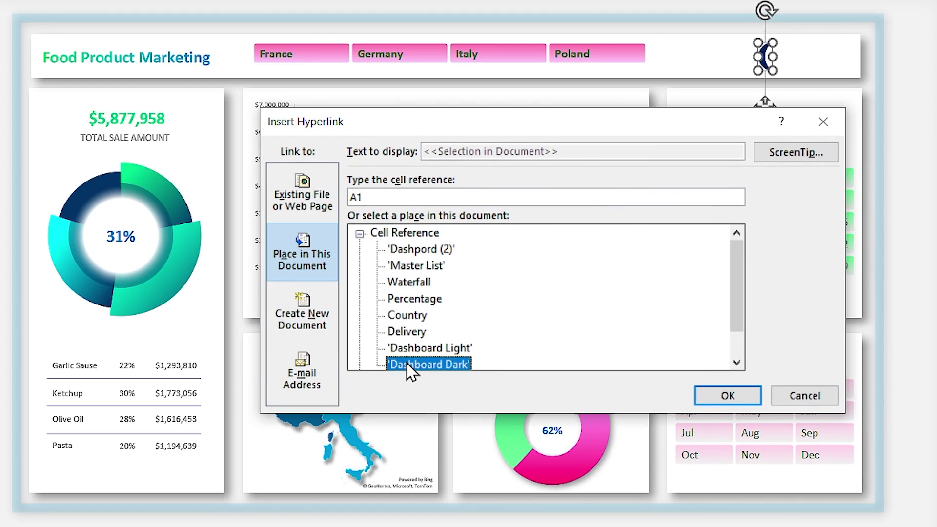
pyautogui.scroll(-2, 513, 267)
pyautogui.click(745, 394)
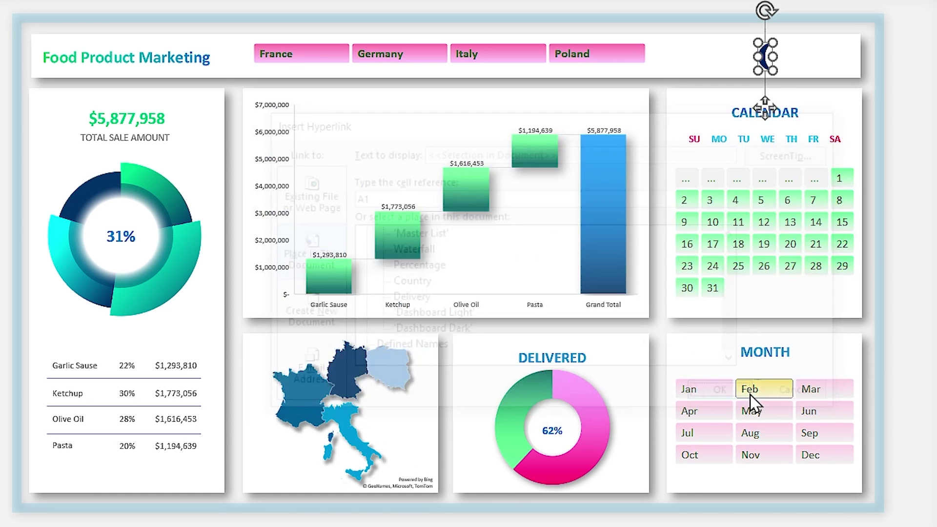
pyautogui.click(830, 89)
# - Test the moon and sun links by toggling between the dark and light dashboards
pyautogui.click(764, 61)
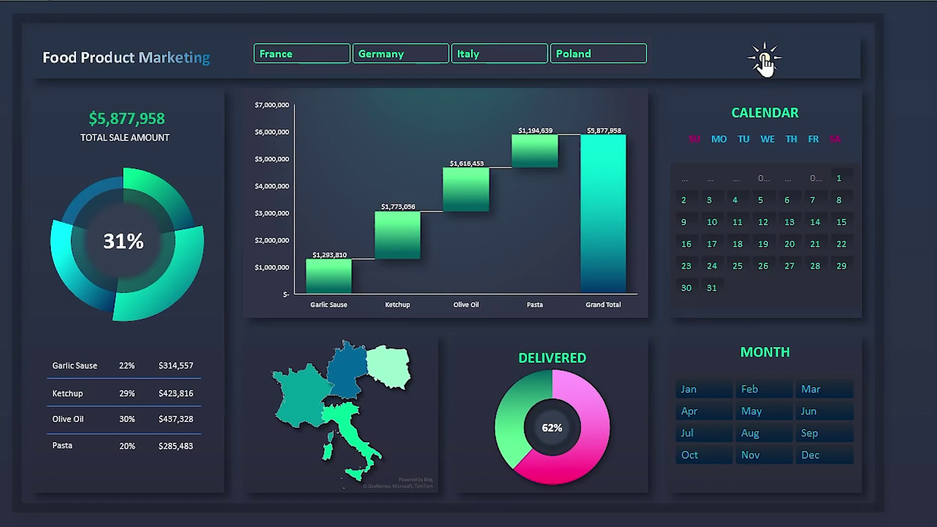
pyautogui.click(764, 61)
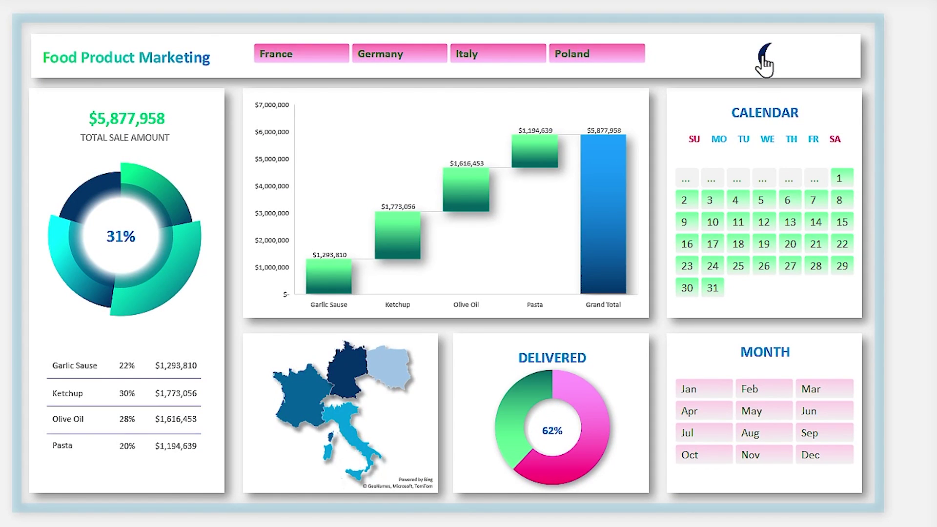
pyautogui.click(764, 61)
pyautogui.click(764, 61)
pyautogui.click(764, 61)
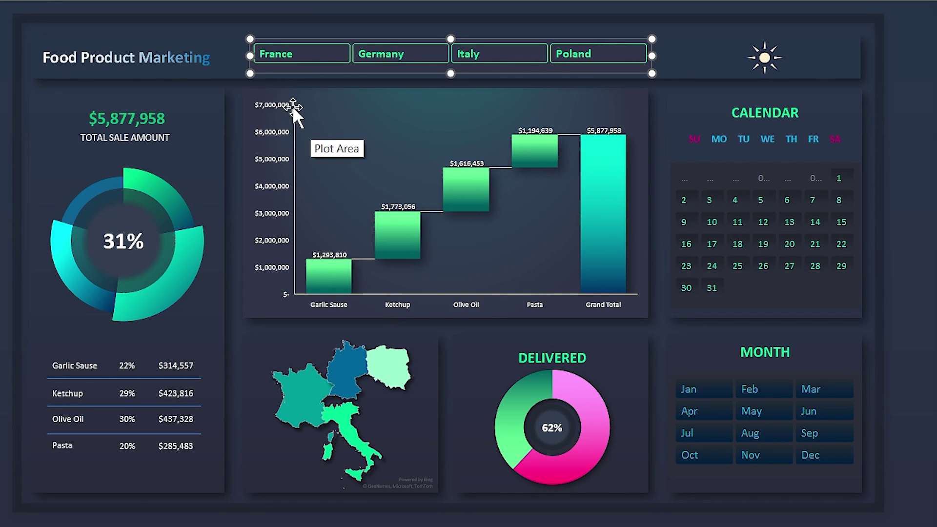
# - Drag the country slicer right beside the sun, then check the background, waterfall chart and slicer are selectable
pyautogui.click(681, 2)
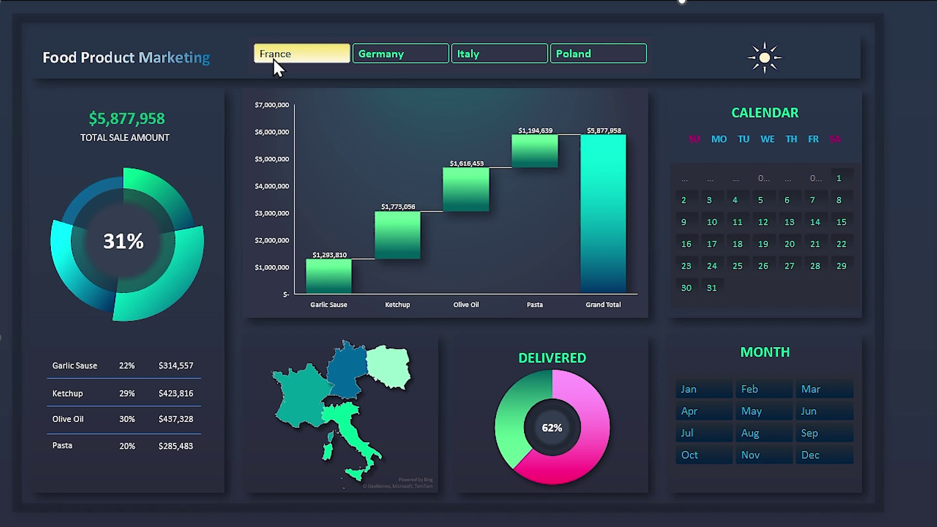
pyautogui.moveTo(300, 67); pyautogui.dragTo(443, 61)
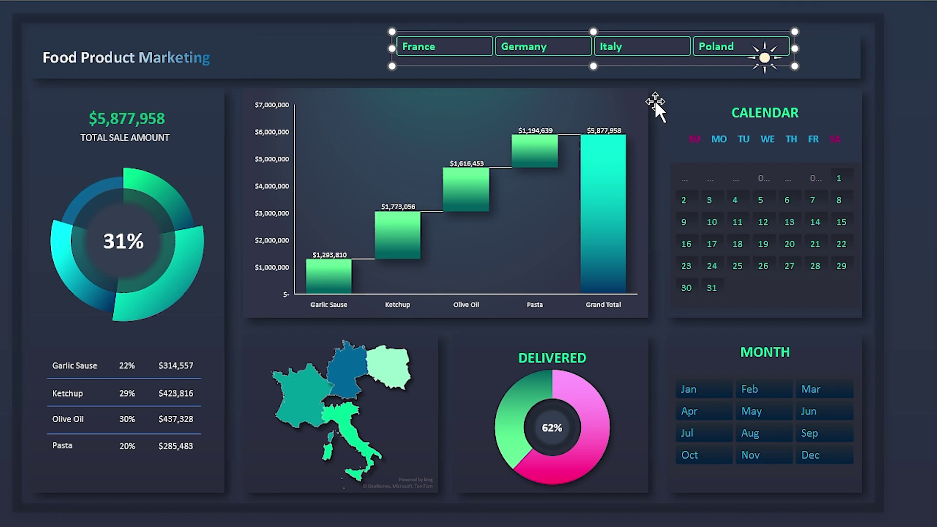
pyautogui.click(244, 135)
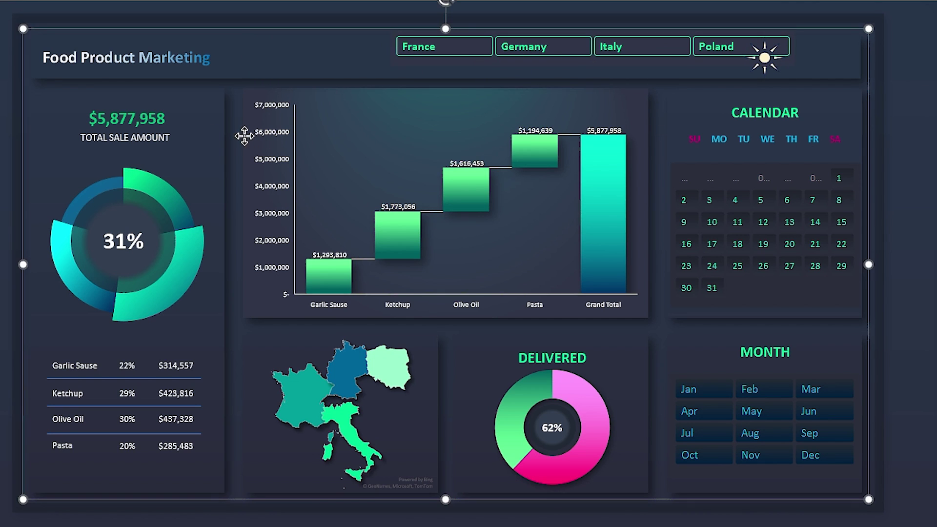
pyautogui.click(250, 138)
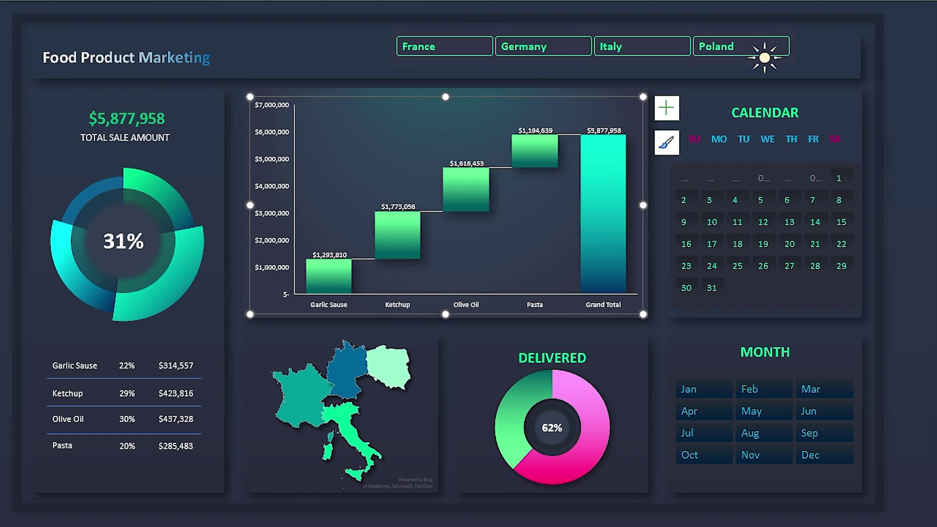
pyautogui.click(764, 57)
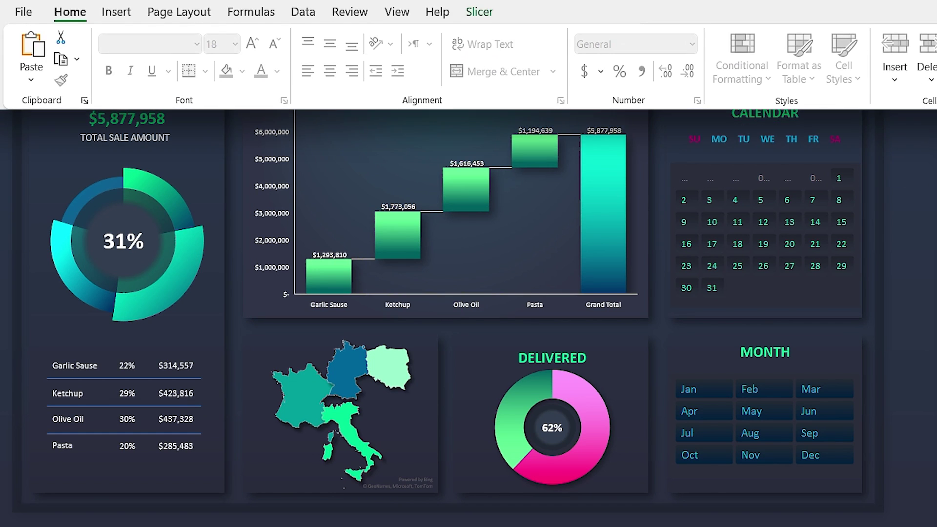
# - Protect the Dashboard Dark sheet with the default permissions
pyautogui.click(341, 18)
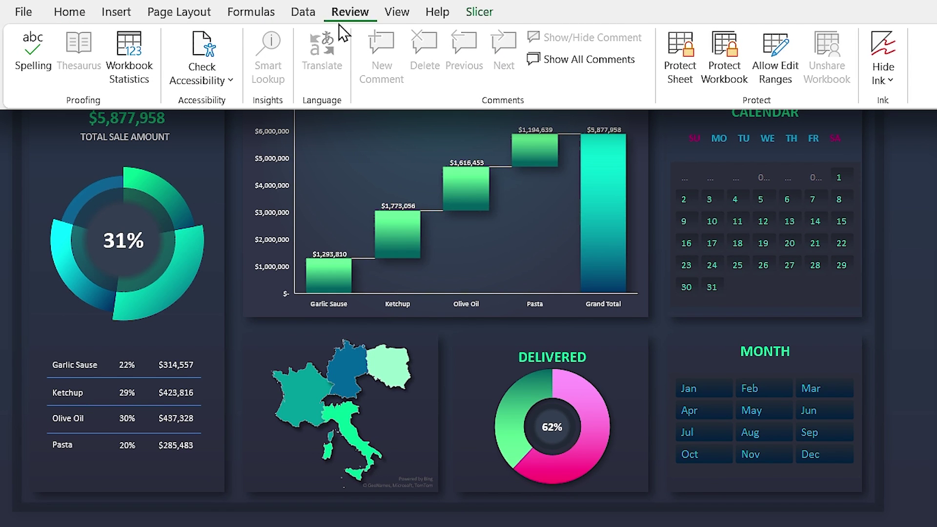
pyautogui.click(683, 81)
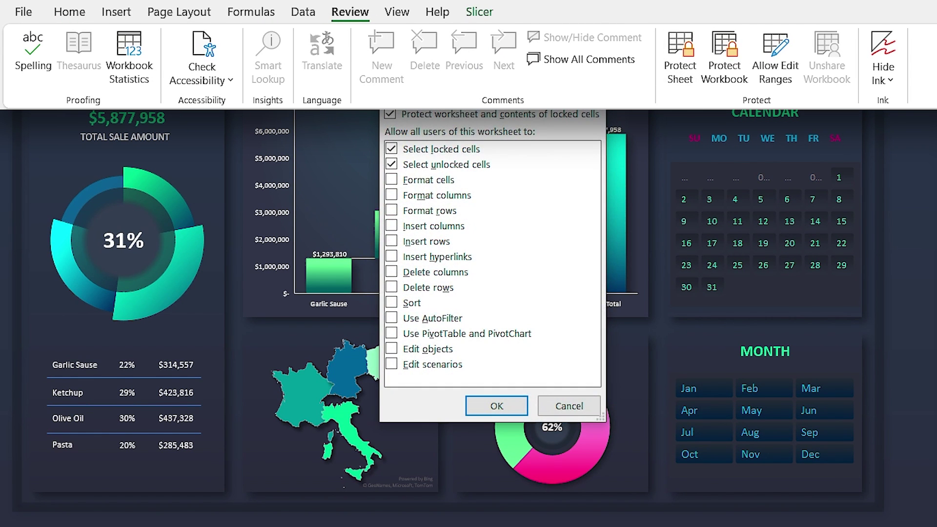
pyautogui.moveTo(488, 52); pyautogui.dragTo(341, 101)
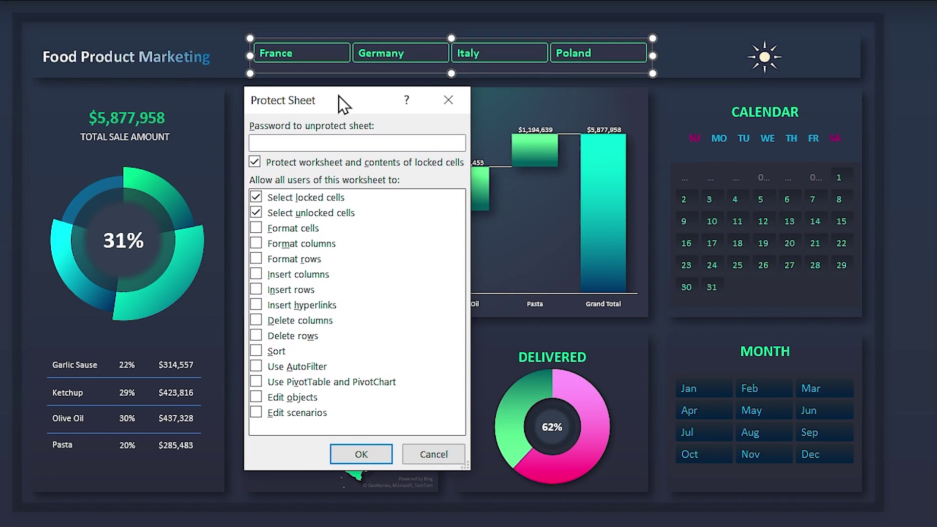
pyautogui.click(362, 456)
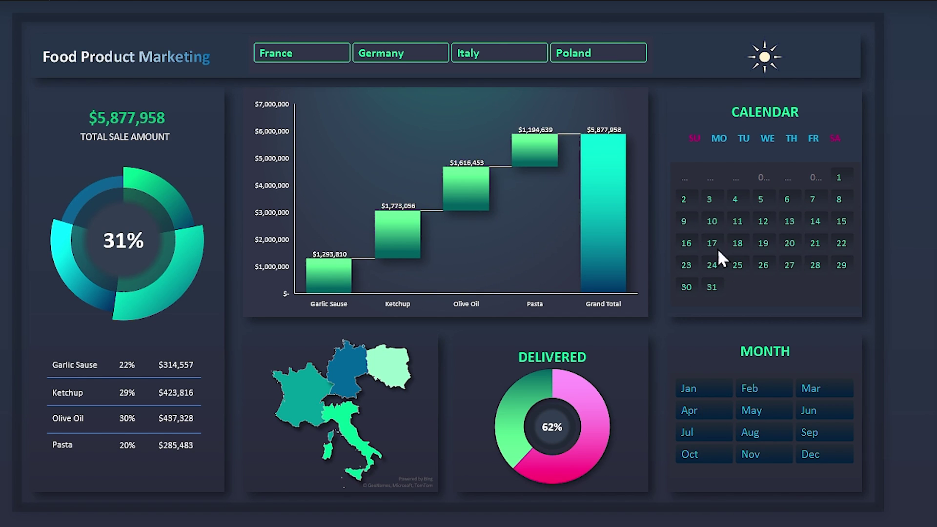
# - Unprotect the sheet, then confirm the background and country slicer can be selected
pyautogui.hotkey('ctrl', 'F1')
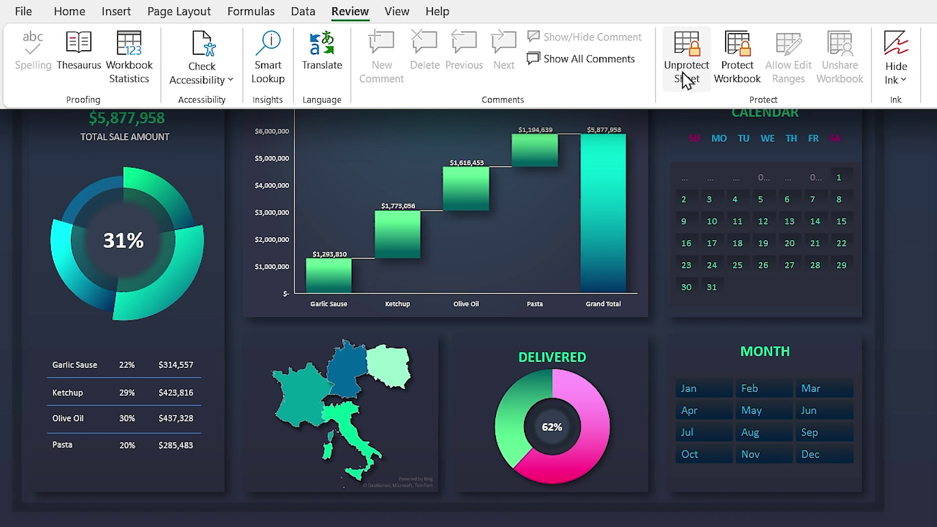
pyautogui.click(686, 68)
pyautogui.hotkey('ctrl', 'F1')
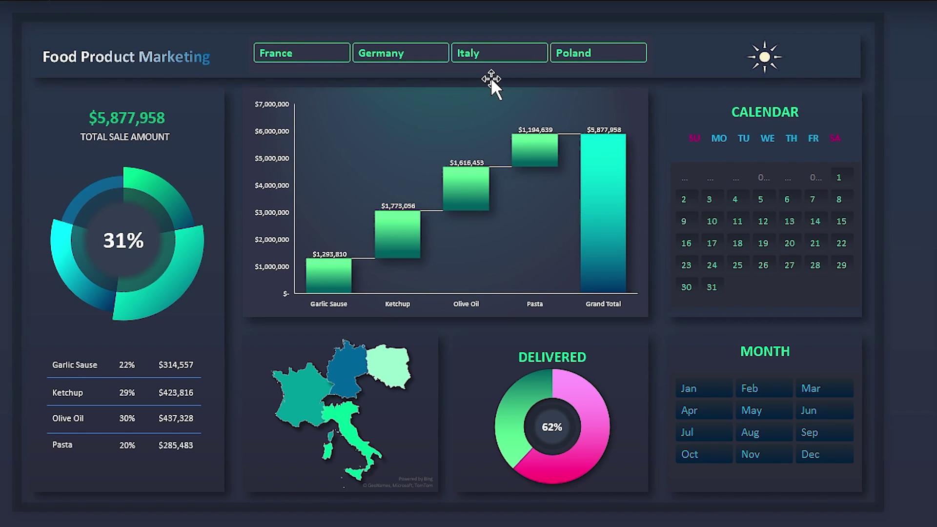
pyautogui.click(484, 71)
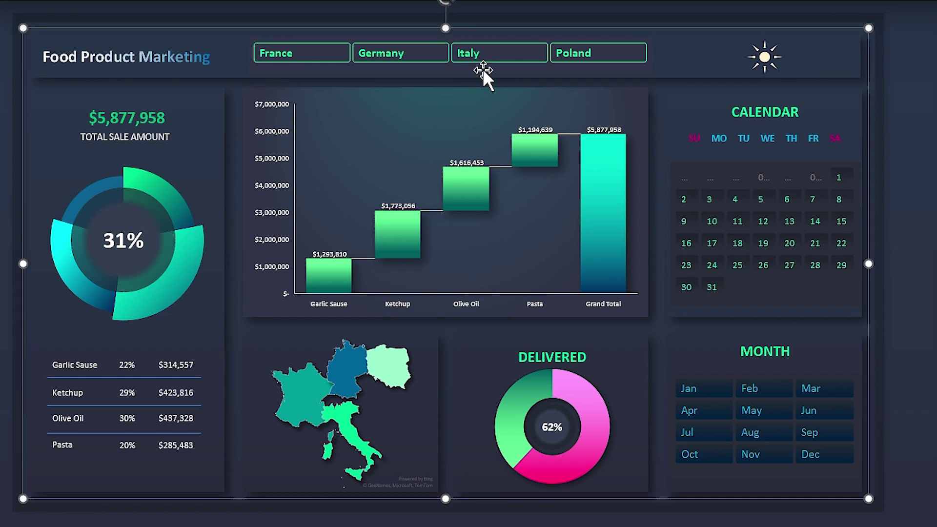
pyautogui.click(482, 67)
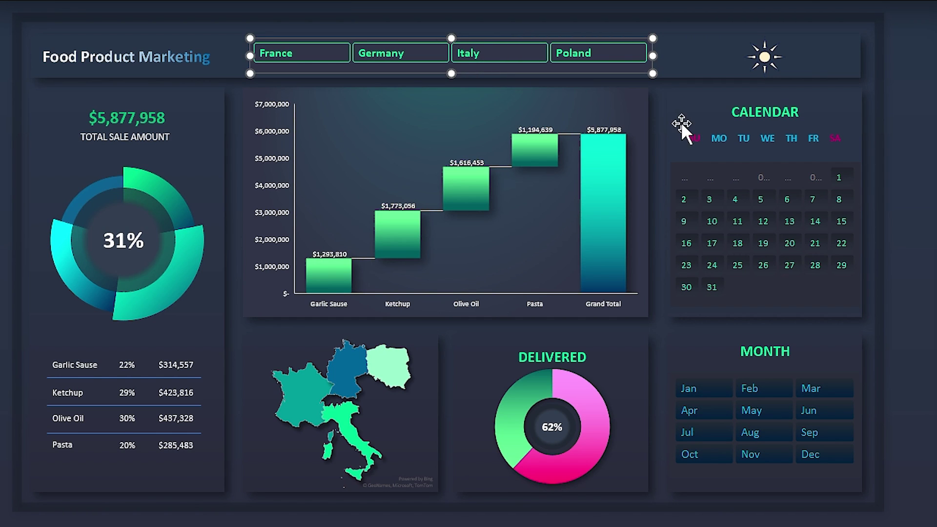
# - Unlock the country slicer and check Disable resizing and moving in its Format Slicer settings
pyautogui.rightClick(491, 72)
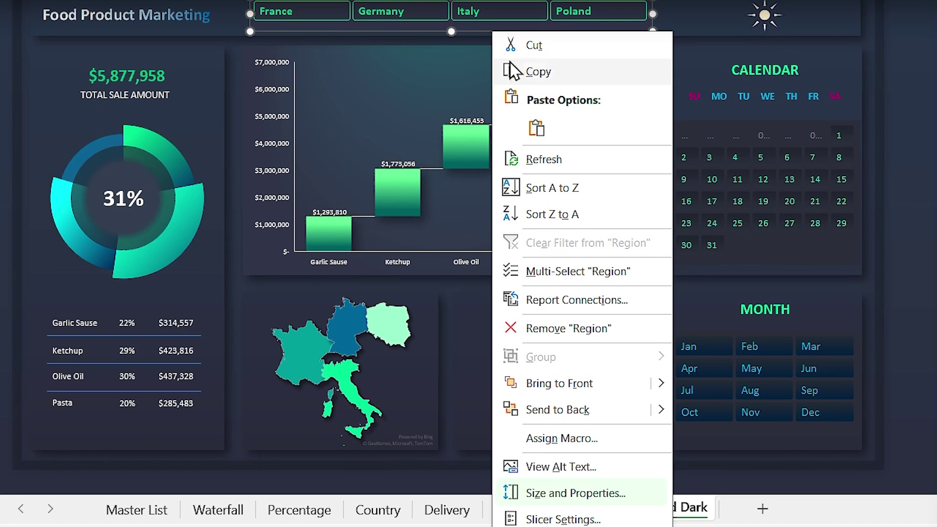
pyautogui.click(564, 493)
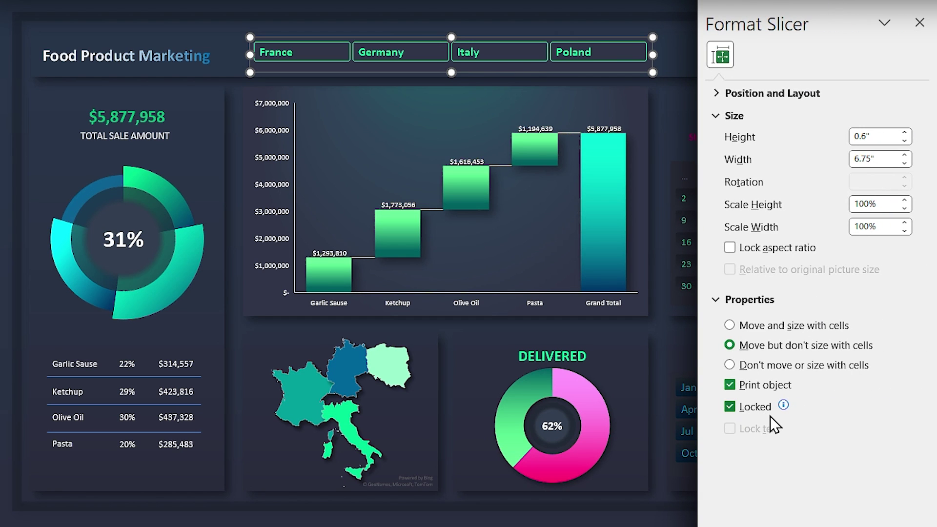
pyautogui.moveTo(783, 406)
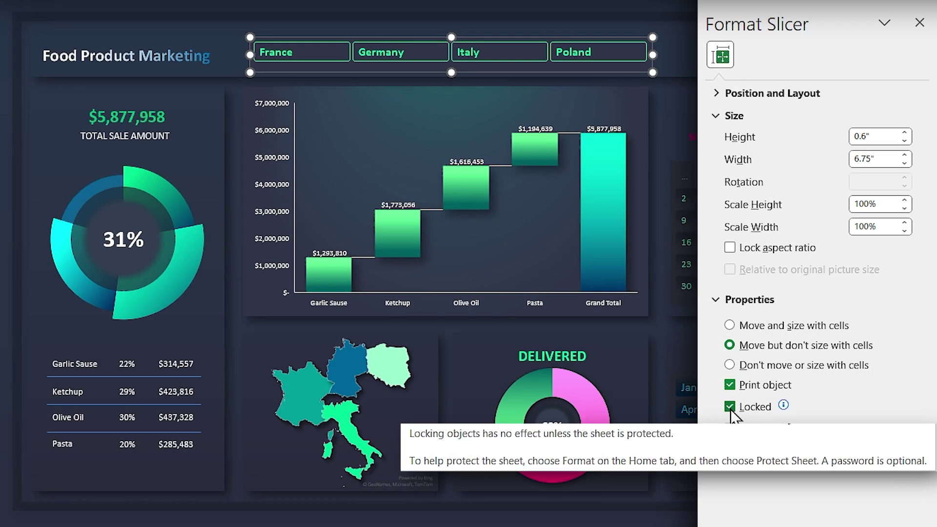
pyautogui.click(657, 368)
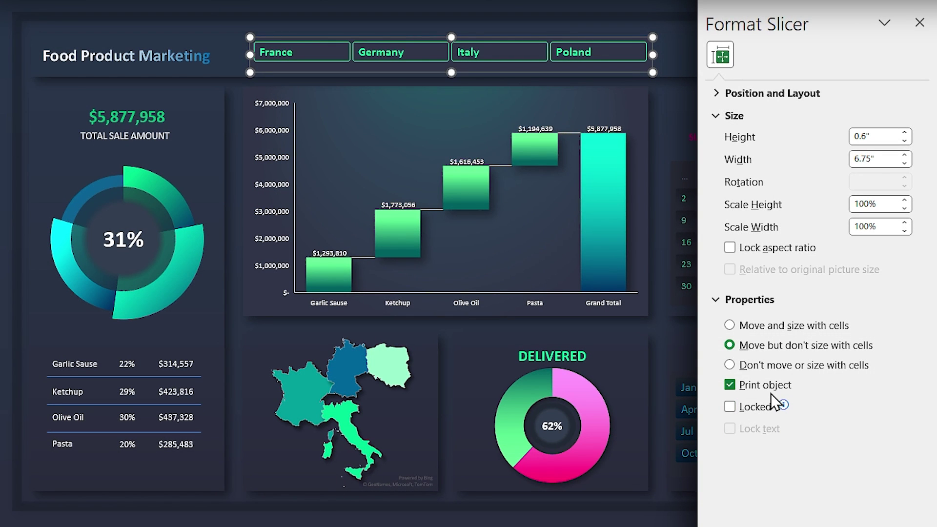
pyautogui.click(715, 93)
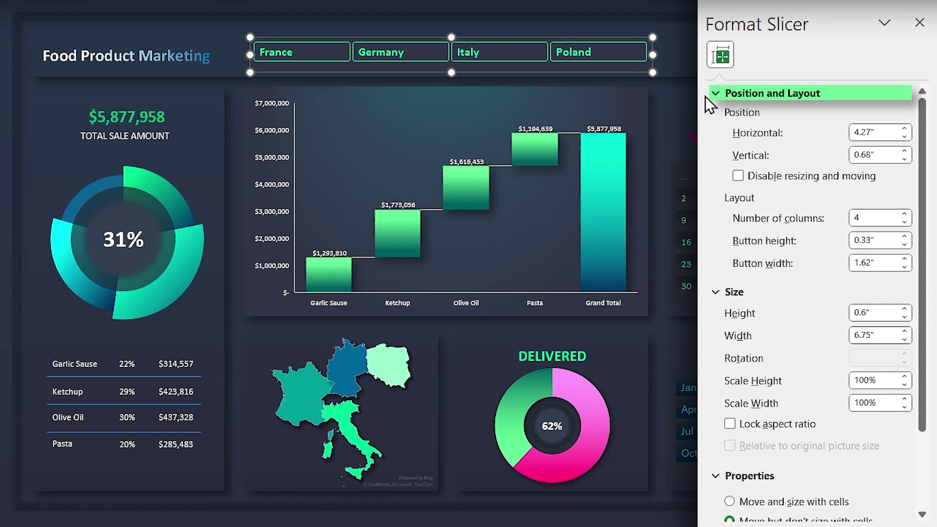
pyautogui.click(737, 177)
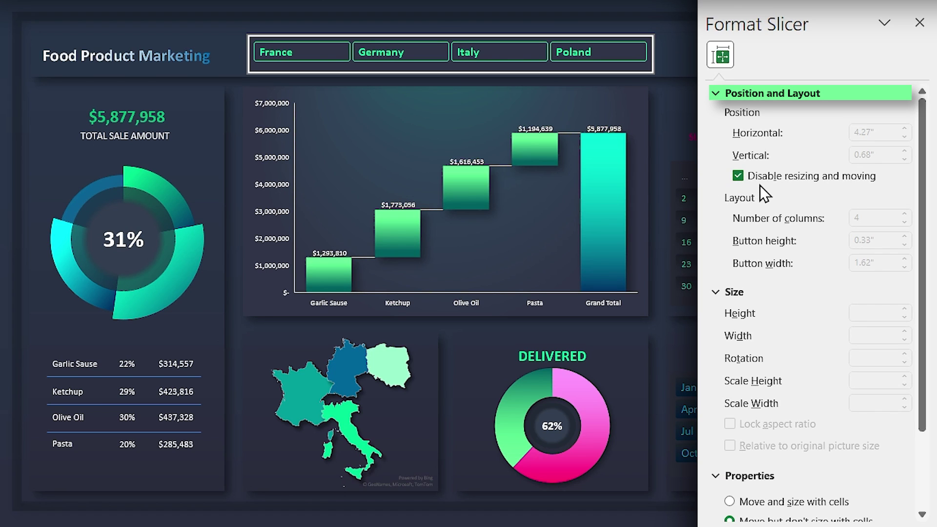
# - Disable resizing and moving for the calendar and Month slicers, then restore the ribbon
pyautogui.click(738, 176)
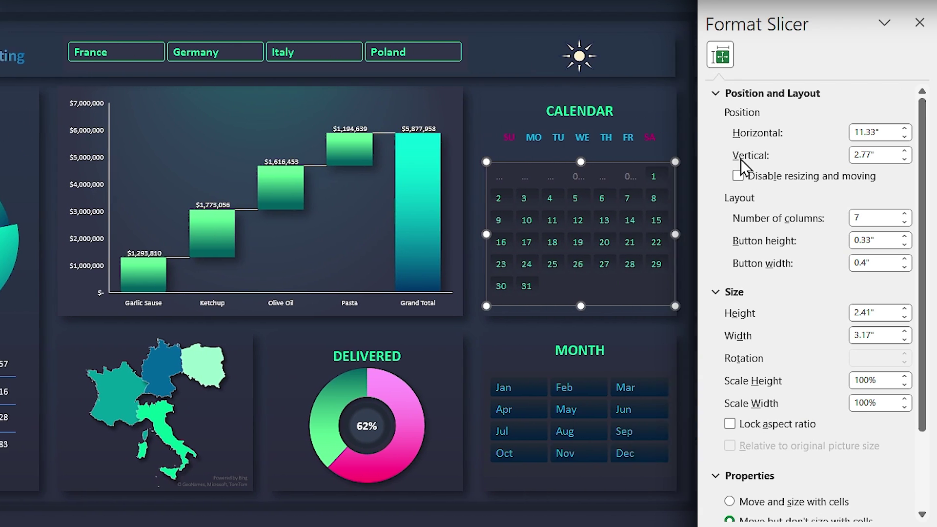
pyautogui.click(738, 175)
pyautogui.scroll(-3, 762, 385)
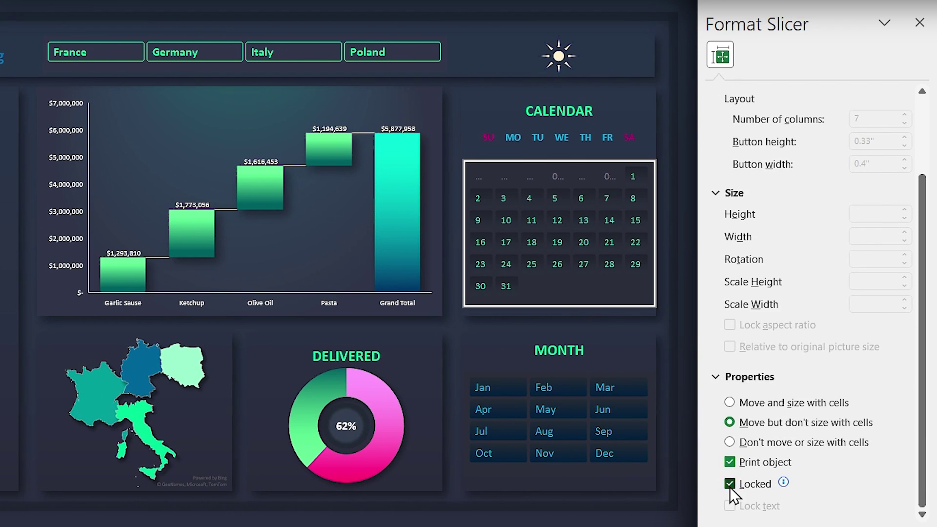
pyautogui.click(592, 472)
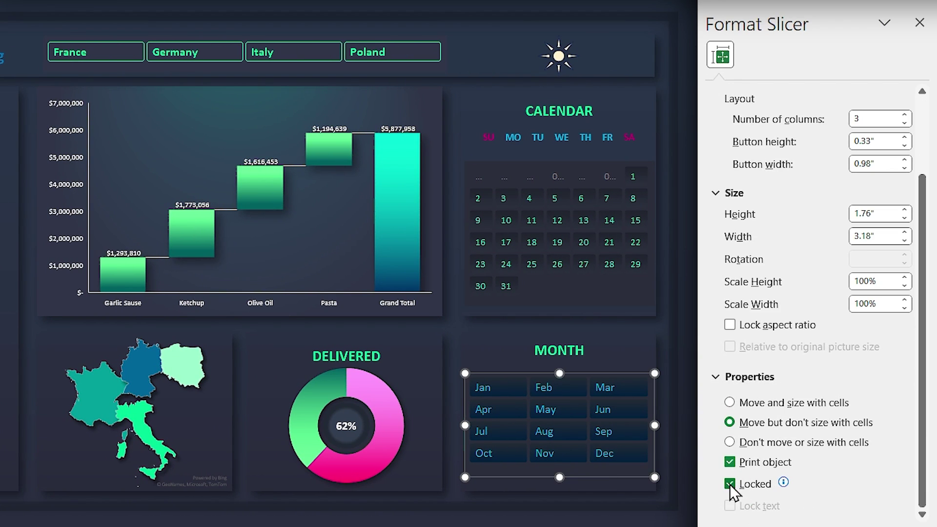
pyautogui.scroll(2, 751, 179)
pyautogui.click(742, 179)
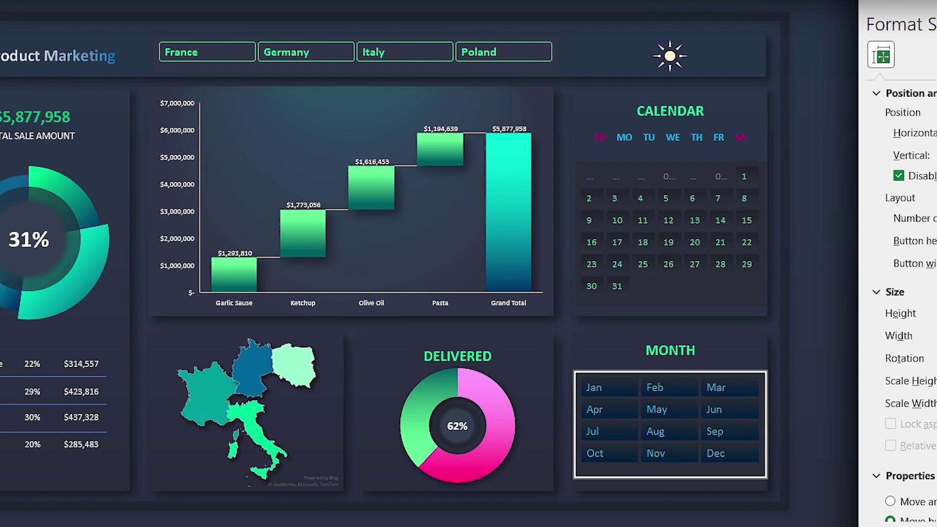
pyautogui.hotkey('ctrl', 'shift', 'F1')
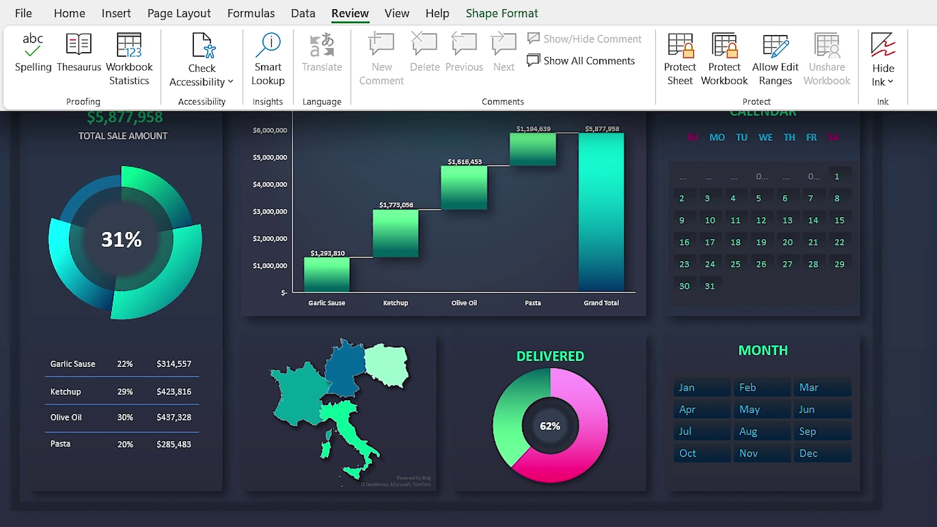
# - Protect the sheet, then test the slicers, ending on all four countries and days 1–31
pyautogui.click(679, 65)
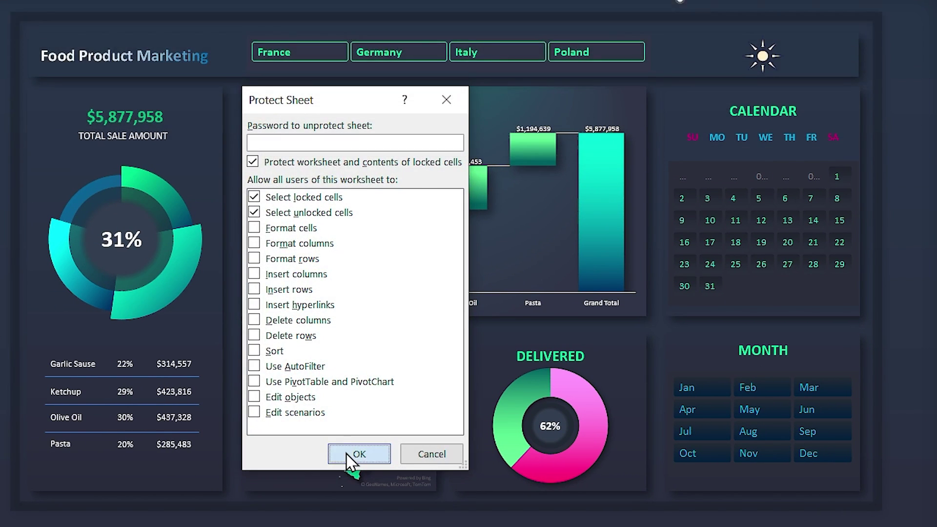
pyautogui.click(355, 511)
pyautogui.click(309, 49)
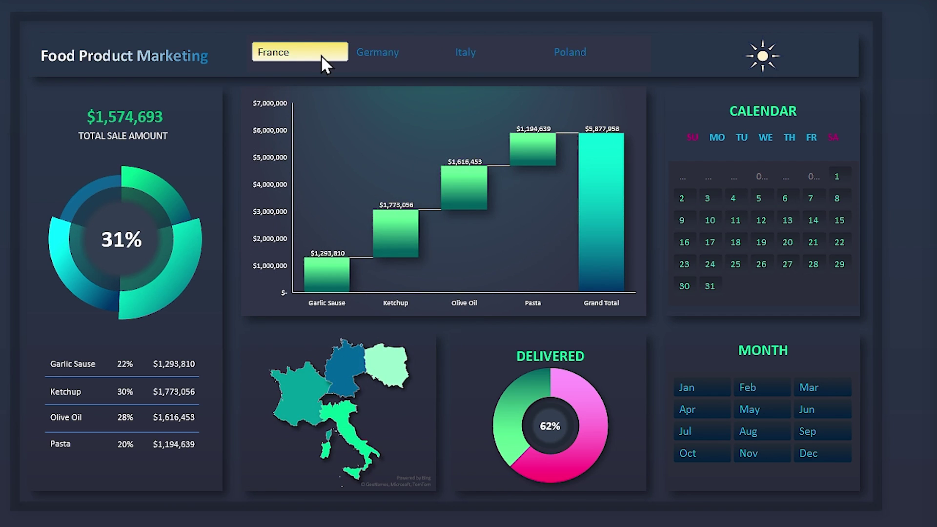
pyautogui.click(385, 51)
pyautogui.click(491, 50)
pyautogui.click(559, 52)
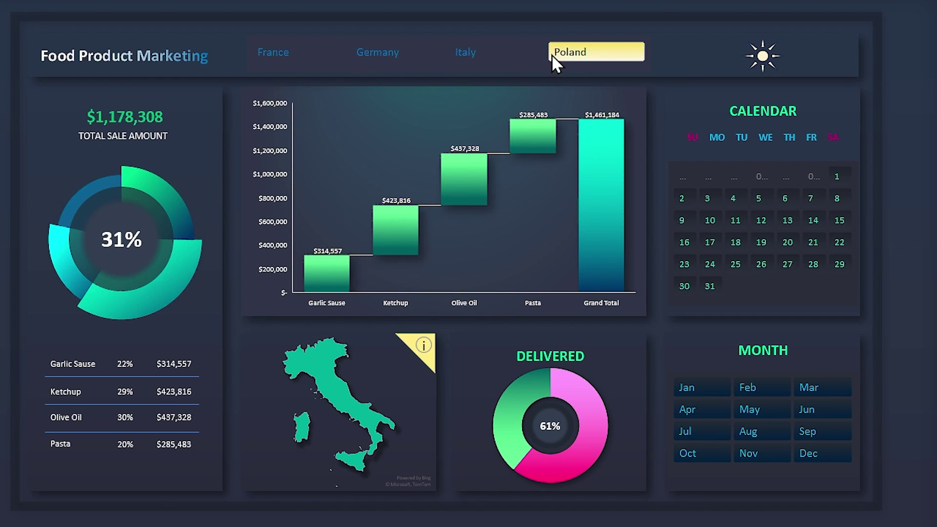
pyautogui.moveTo(300, 58); pyautogui.dragTo(592, 57)
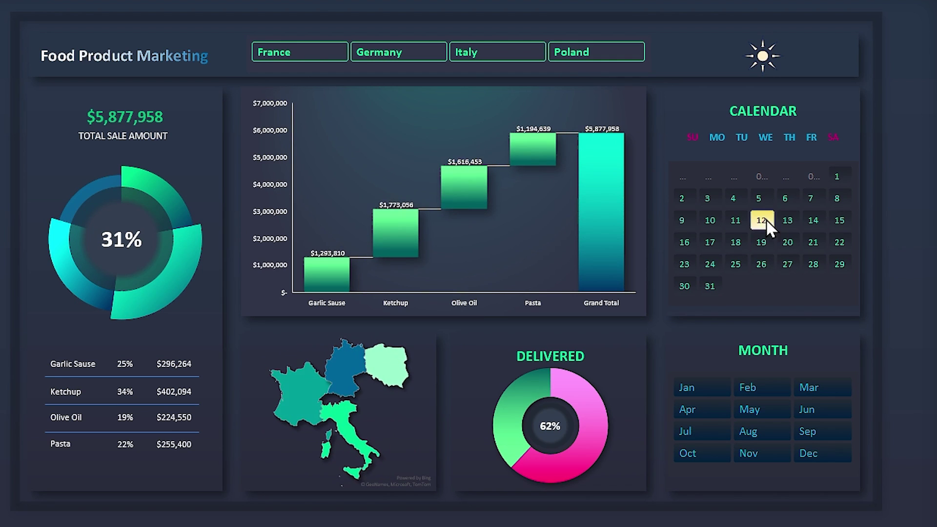
pyautogui.moveTo(838, 181); pyautogui.dragTo(731, 248)
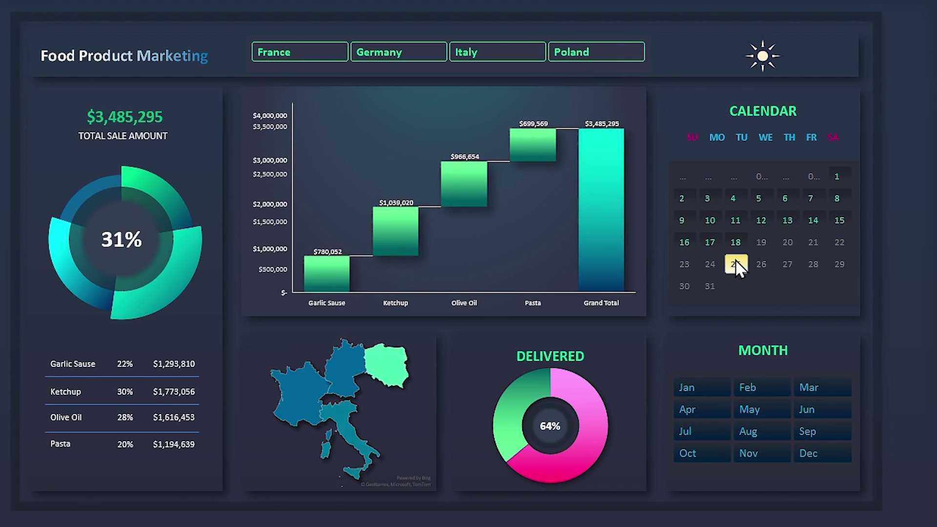
pyautogui.moveTo(839, 180); pyautogui.dragTo(711, 286)
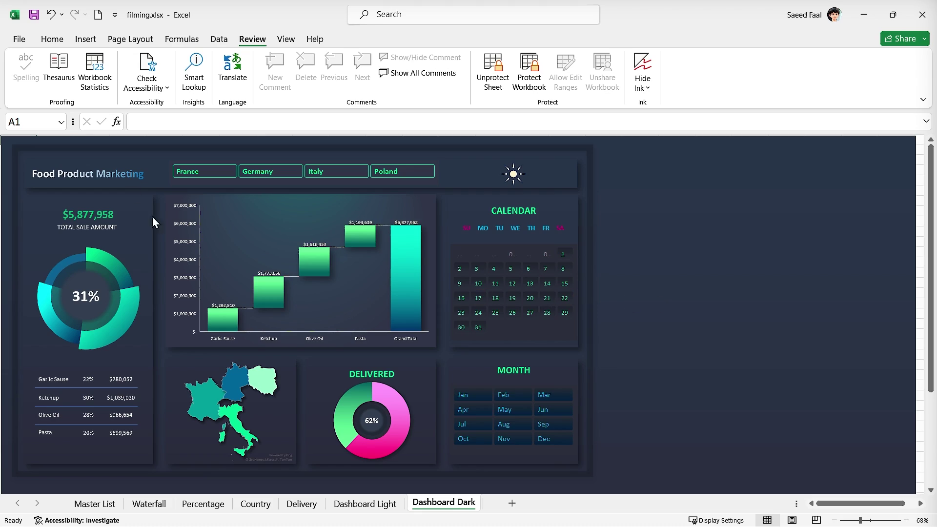
# - In Advanced options, turn off the formula bar, sheet tabs, and horizontal and vertical scroll bars
pyautogui.click(18, 41)
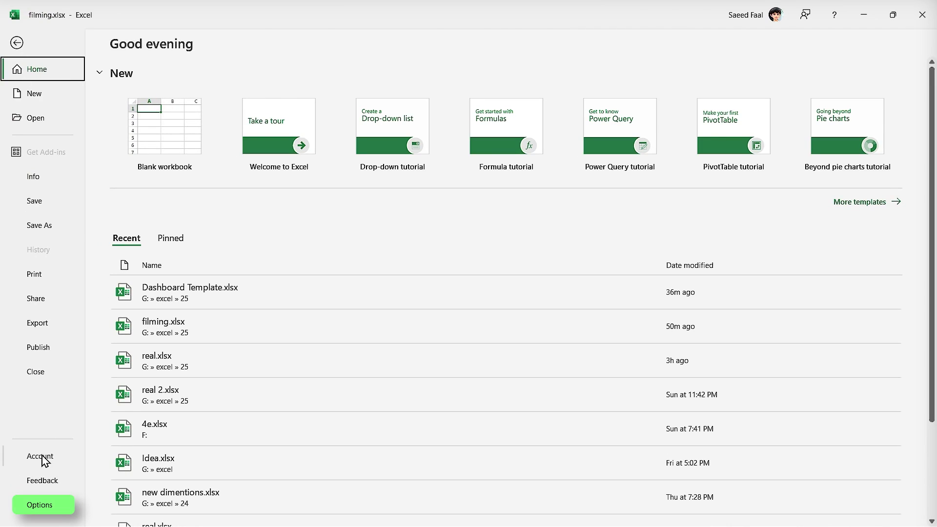
pyautogui.click(20, 506)
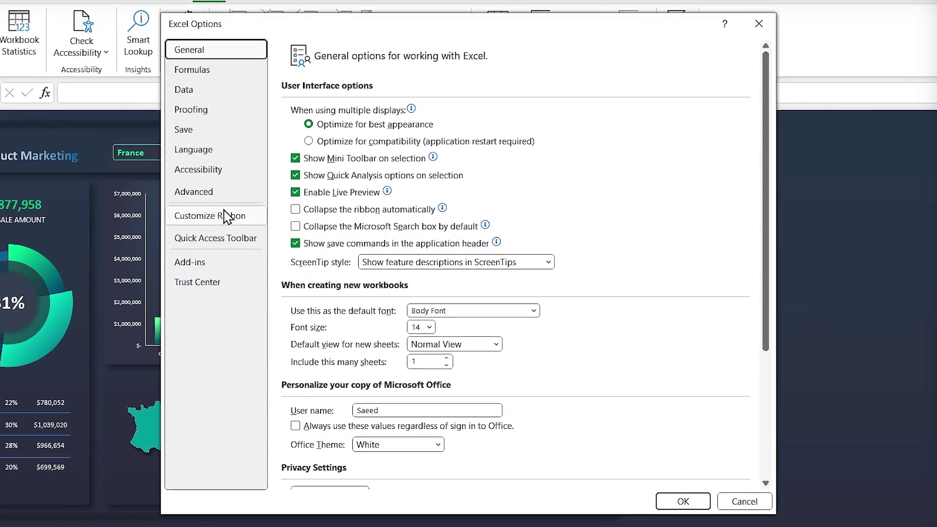
pyautogui.click(194, 192)
pyautogui.scroll(-15, 360, 264)
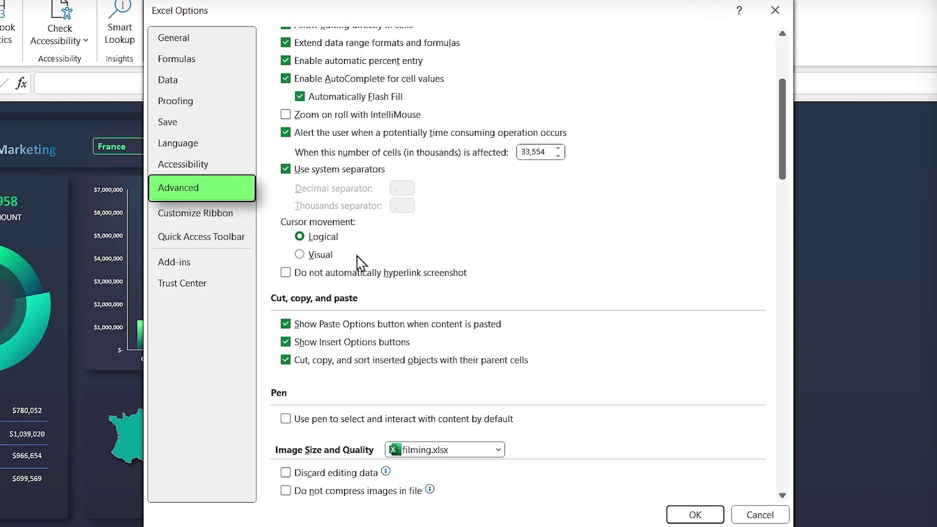
pyautogui.scroll(-3, 360, 264)
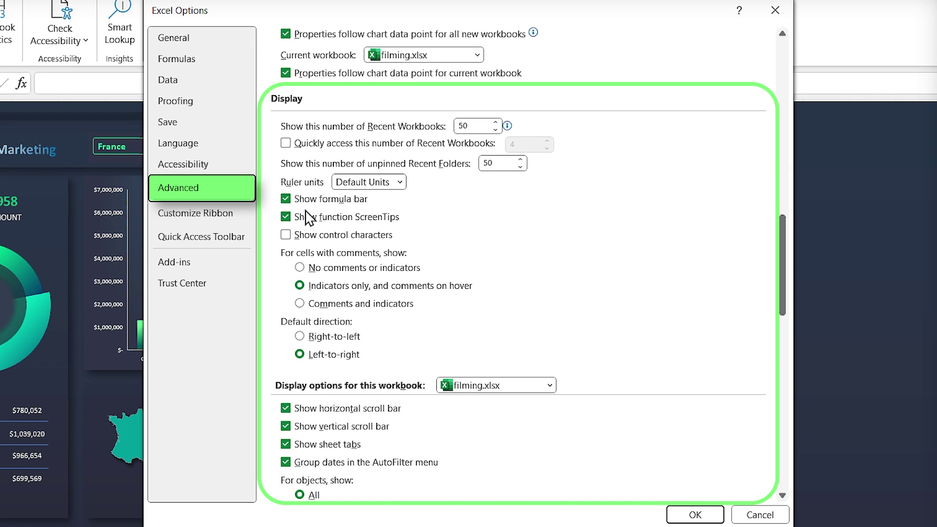
pyautogui.click(287, 202)
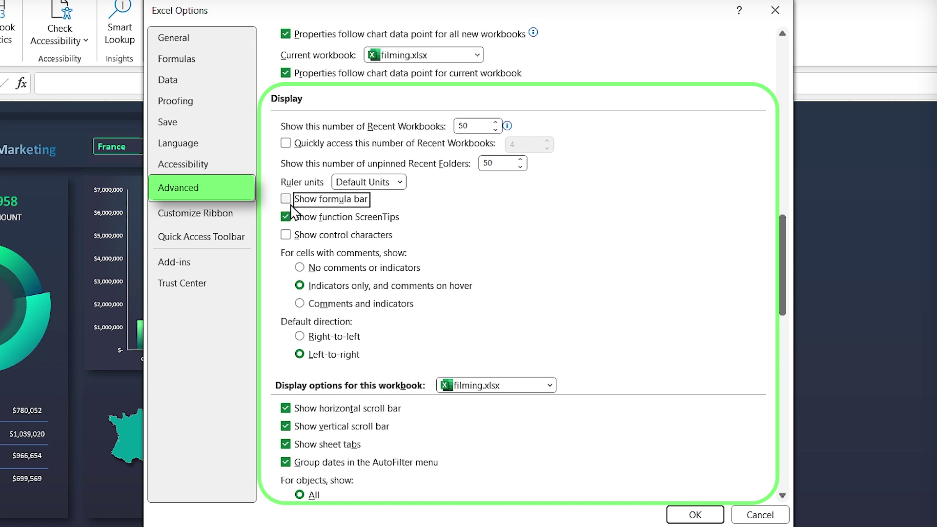
pyautogui.click(290, 445)
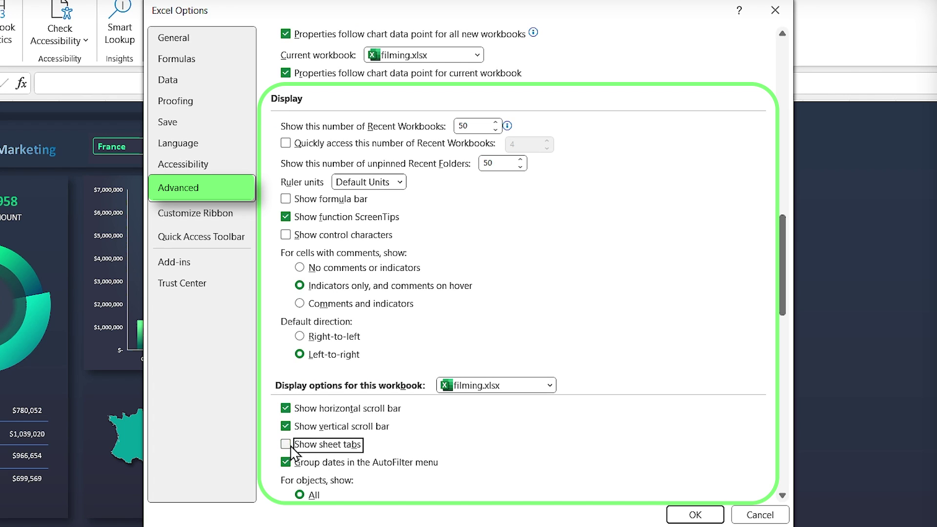
pyautogui.click(286, 426)
pyautogui.click(286, 409)
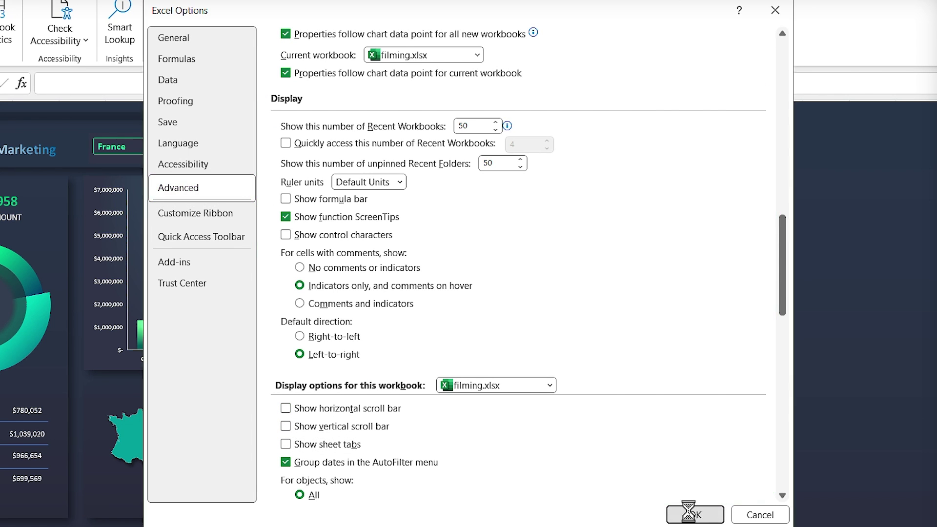
pyautogui.click(690, 513)
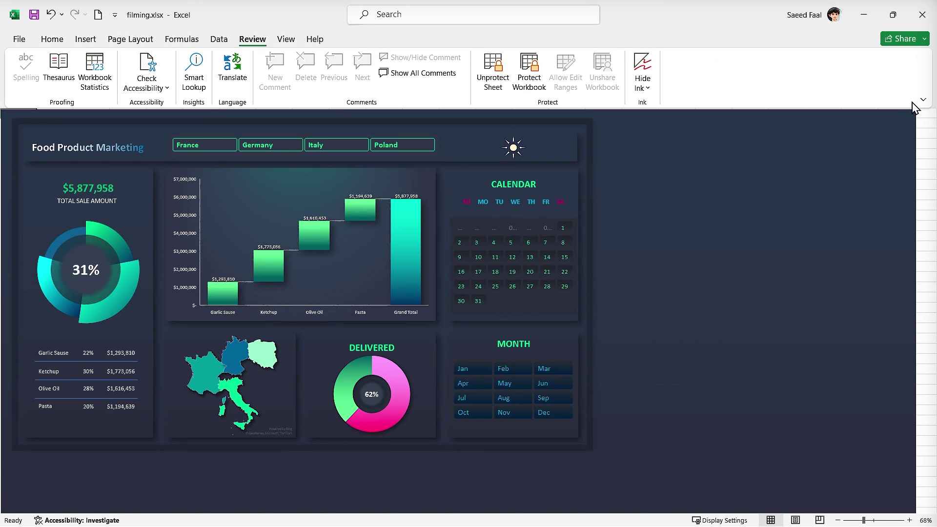
# - Switch to Full-screen mode via Ribbon Display Options and zoom in so the dashboard fills the screen
pyautogui.click(922, 100)
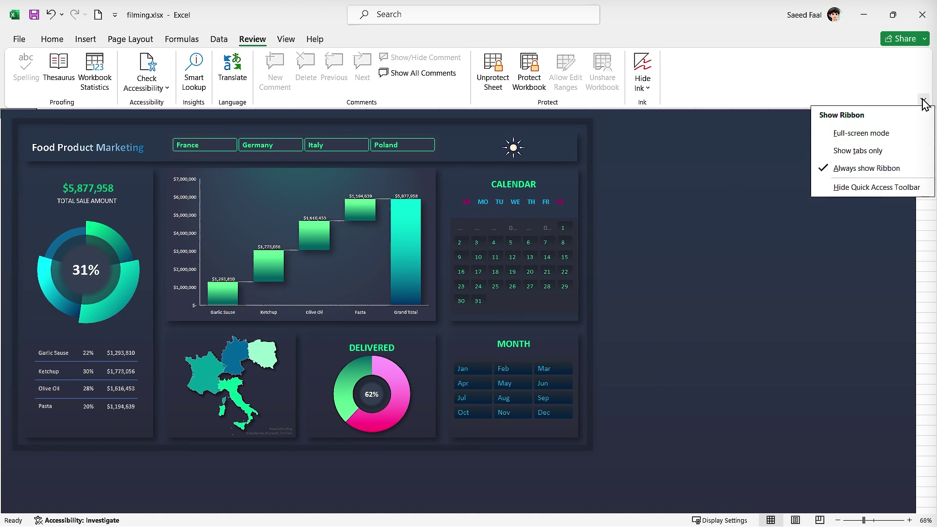
pyautogui.click(862, 133)
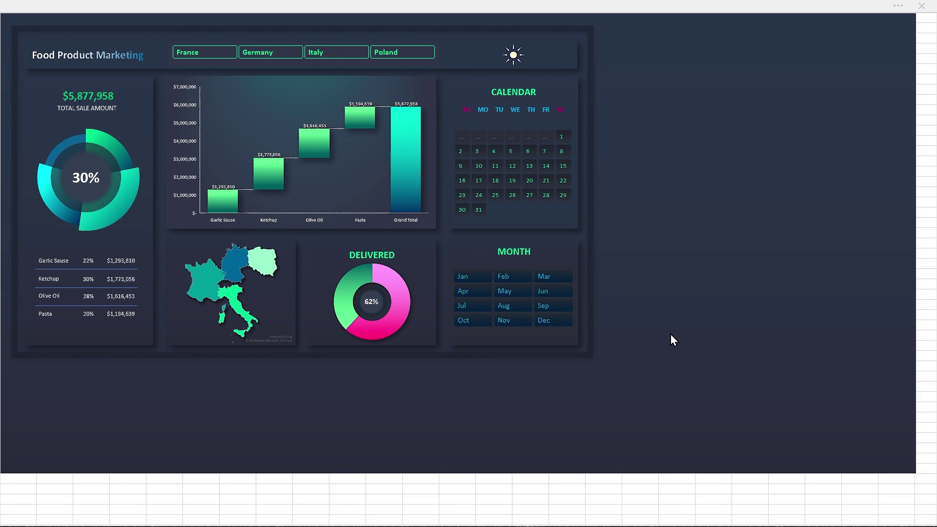
pyautogui.scroll(2, 670, 335)
pyautogui.scroll(2, 669, 334)
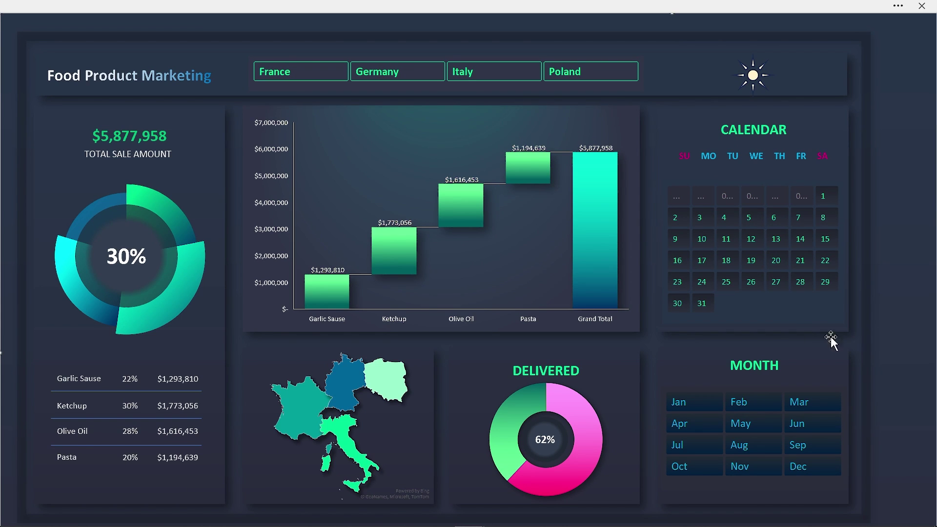
pyautogui.moveTo(495, 4)
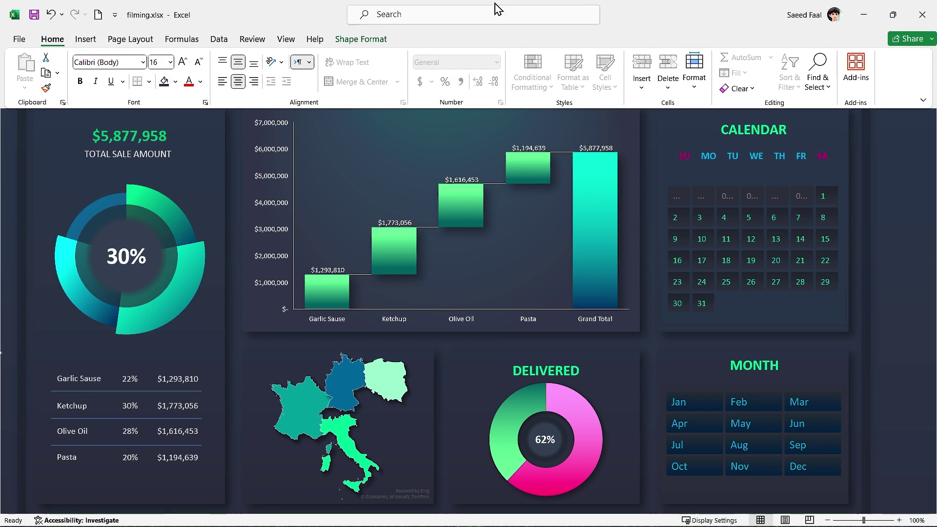
pyautogui.click(923, 100)
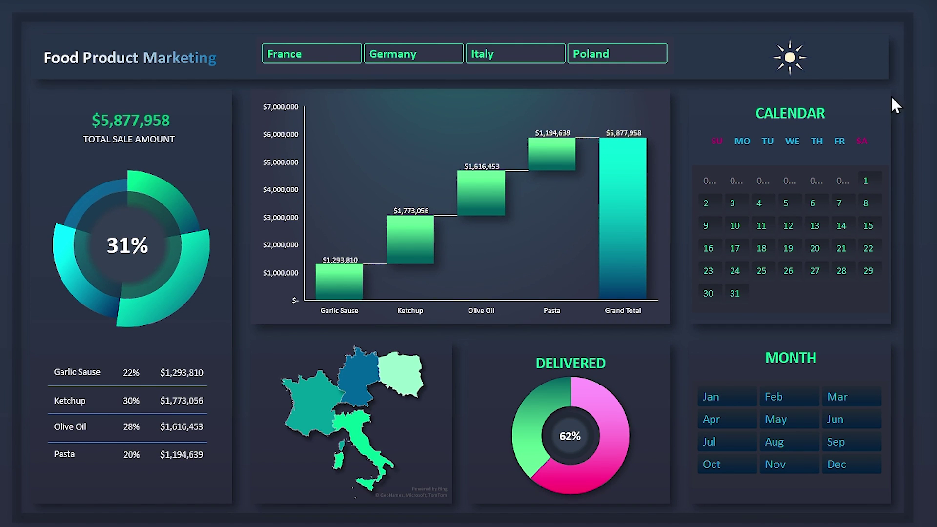
# - Switch the theme with the sun icon, filter to April, and select weeks April 3–9 and 10–16
pyautogui.click(789, 61)
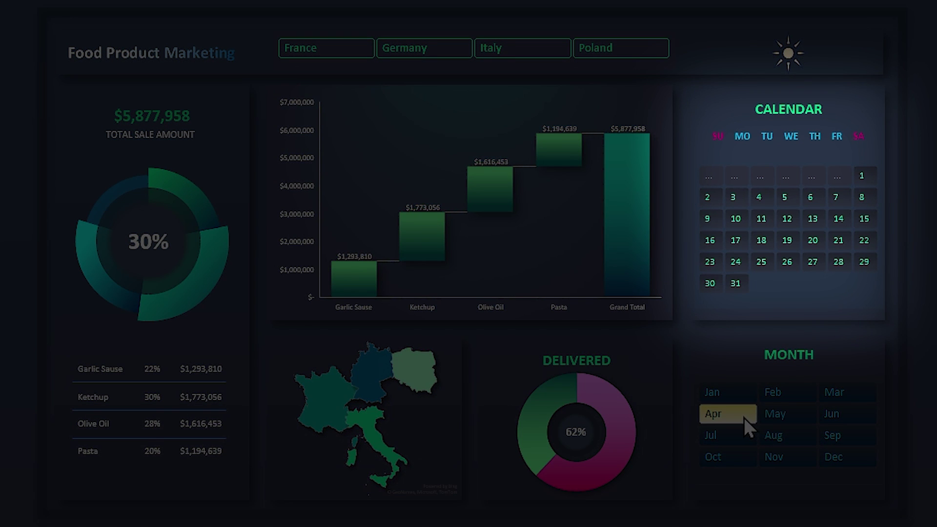
pyautogui.click(744, 418)
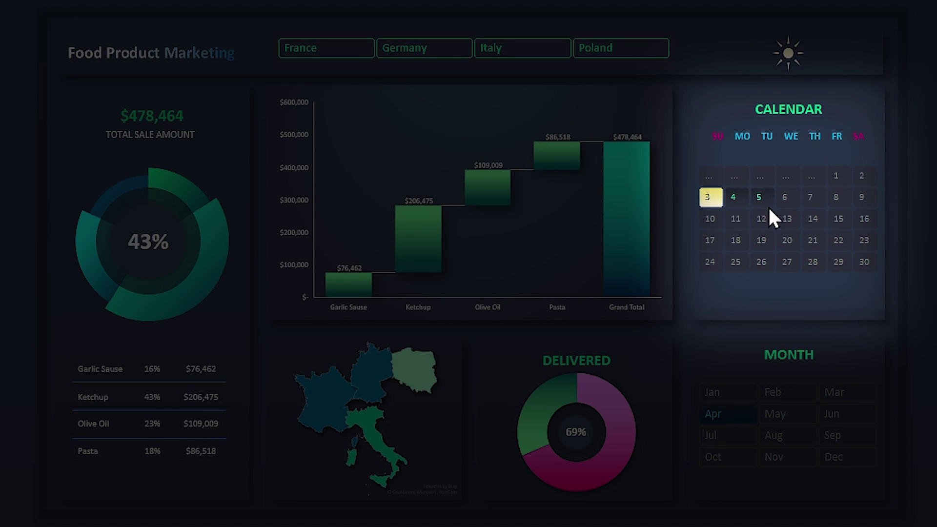
pyautogui.click(838, 264)
pyautogui.click(812, 263)
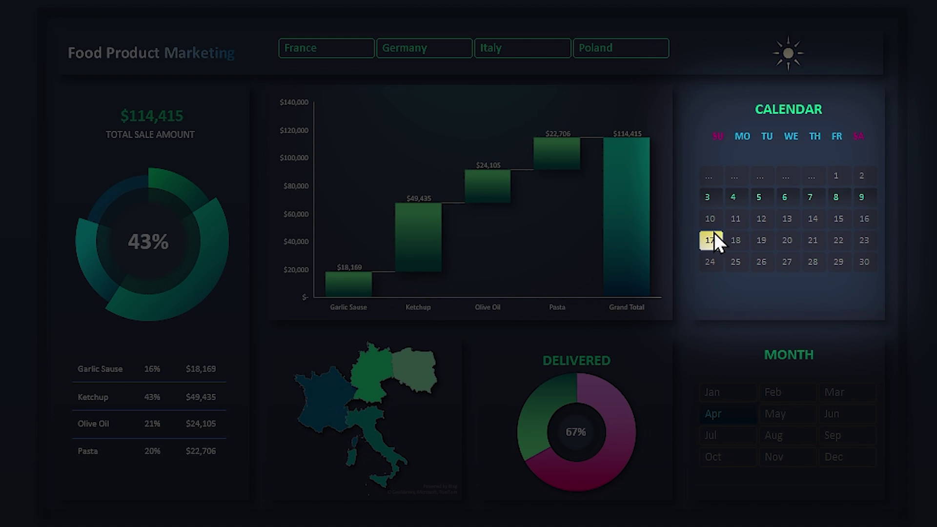
pyautogui.click(711, 219)
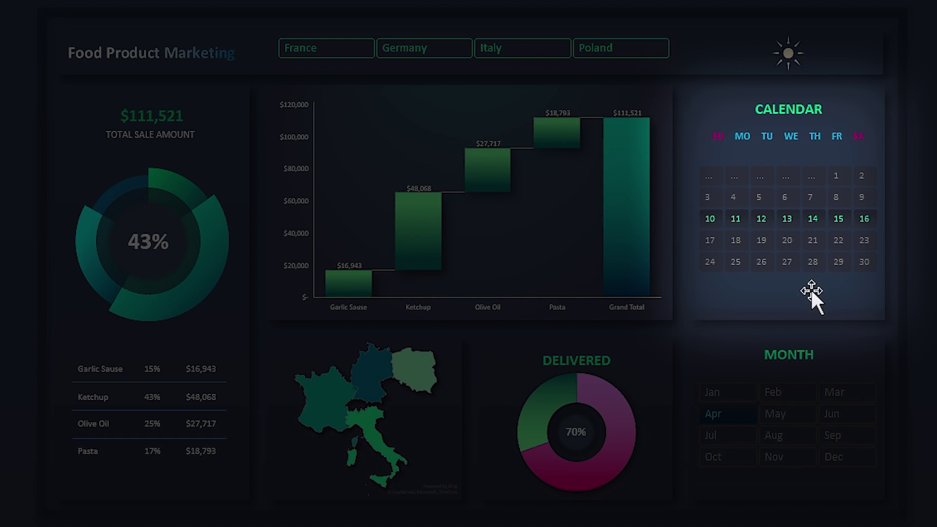
# - Select the week April 17–23, then April 24–30, totalling $109,565
pyautogui.click(710, 244)
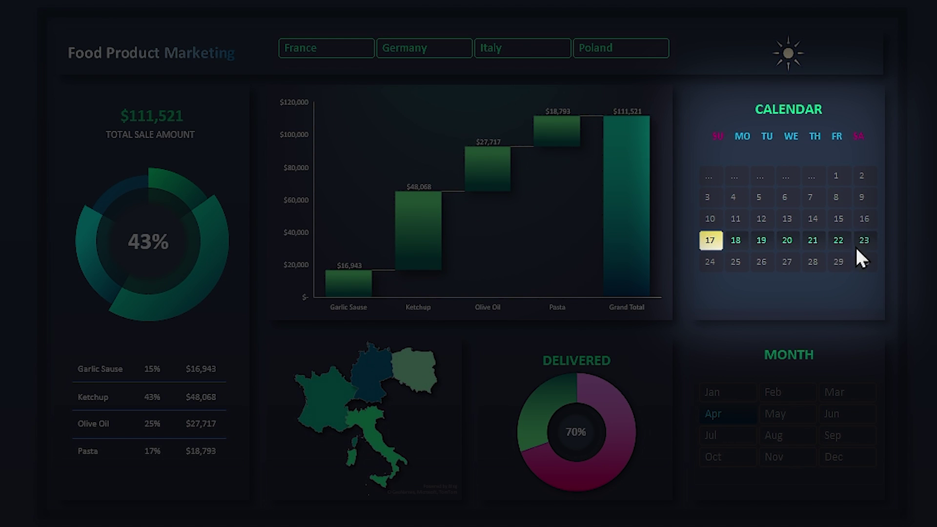
pyautogui.click(855, 245)
pyautogui.click(710, 264)
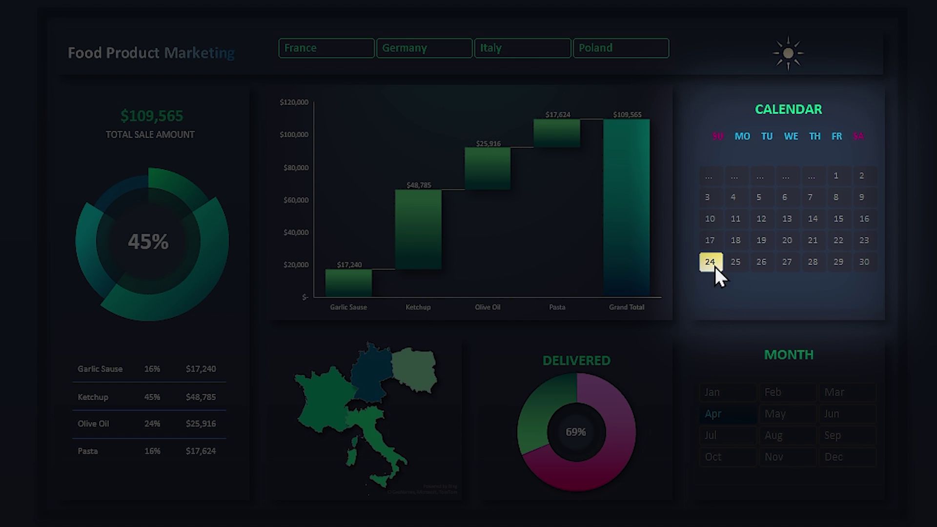
pyautogui.click(861, 261)
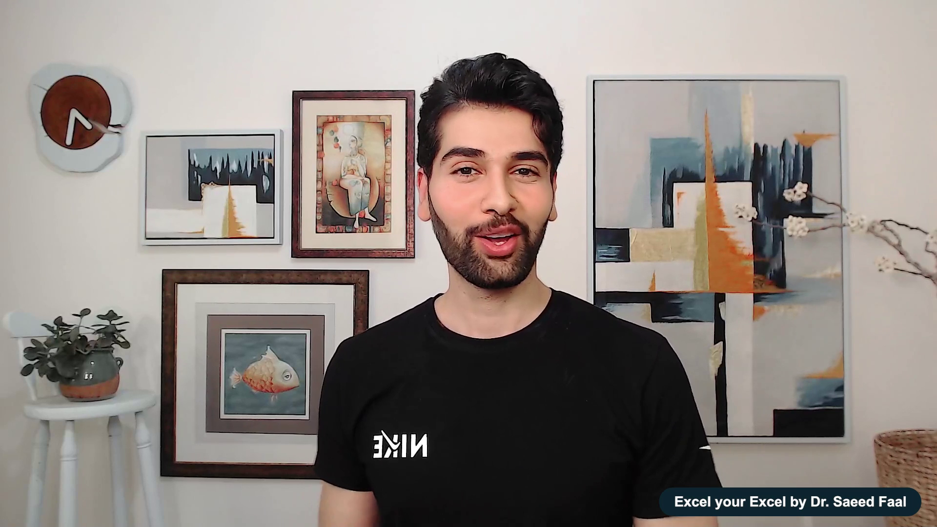